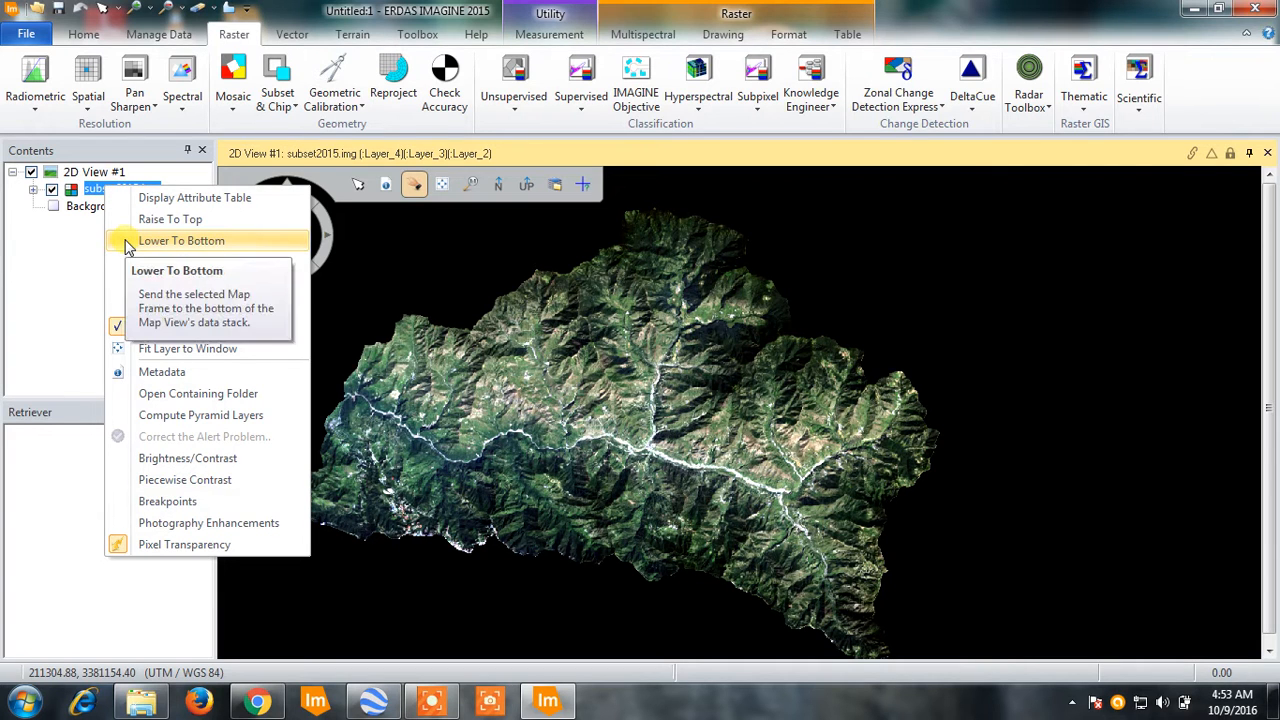
- Remove the subset2015.img layer from the 2D view
click(80, 271)
mouse_move(388, 190)
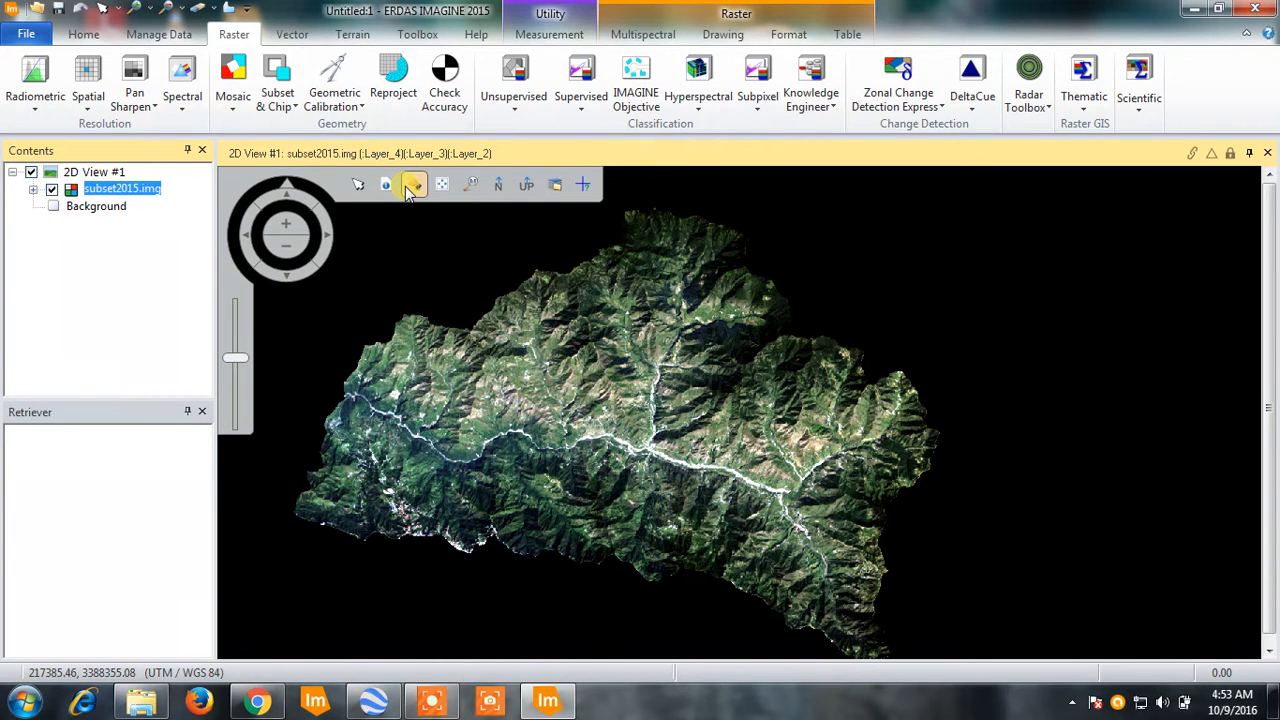
drag(466, 271, 495, 285)
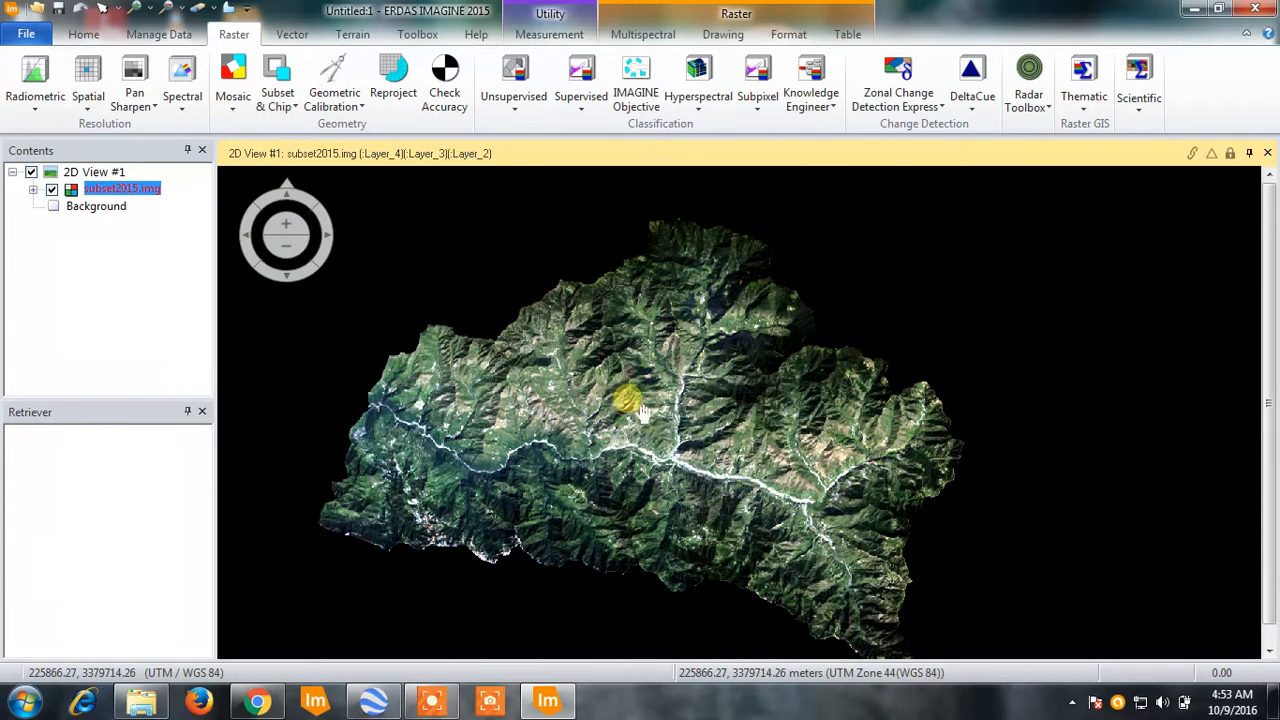
drag(634, 407, 630, 390)
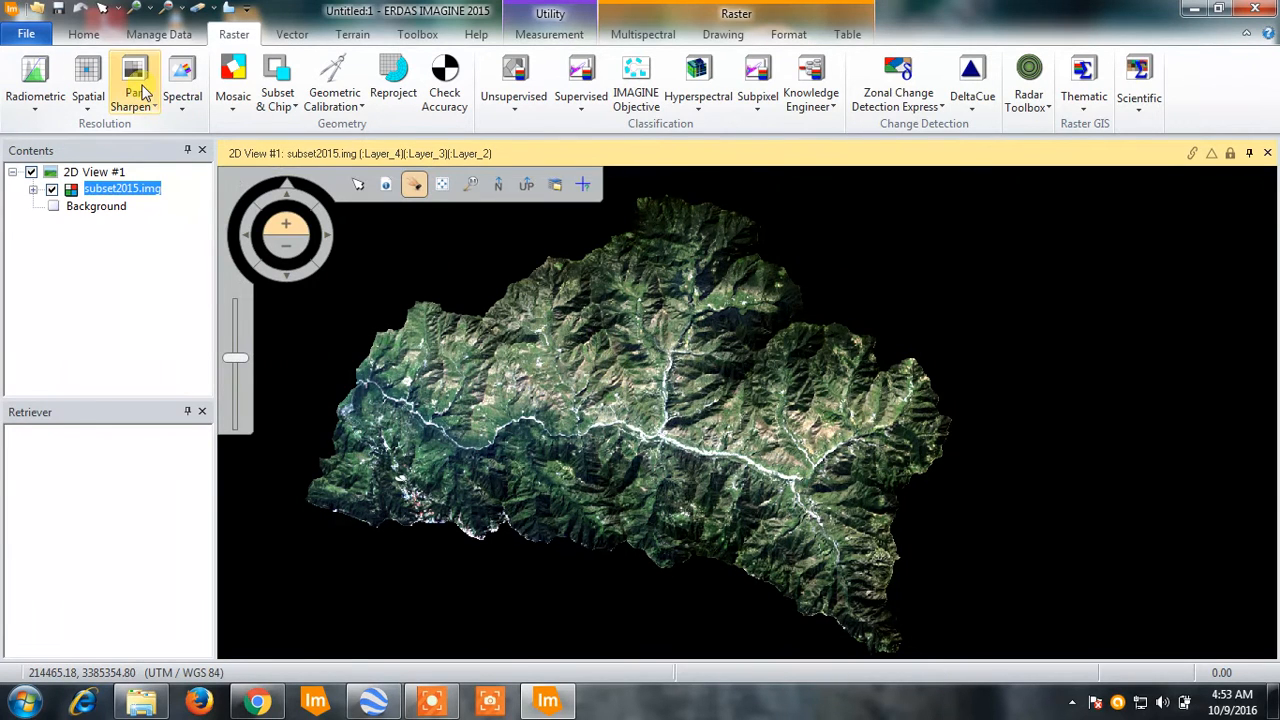
right_click(148, 190)
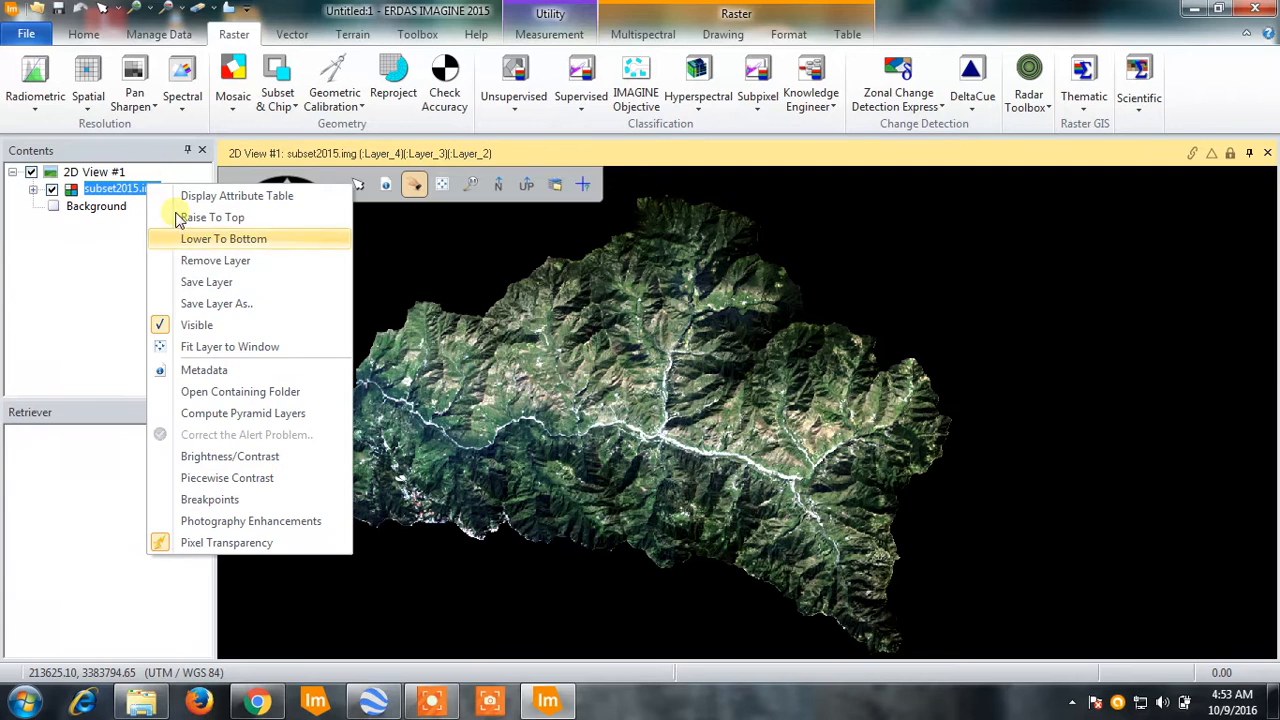
click(278, 257)
- Add the raster image stacksep2015.img from the NewStack folder in E:\ResearchMtech to the empty 2D view
right_click(420, 295)
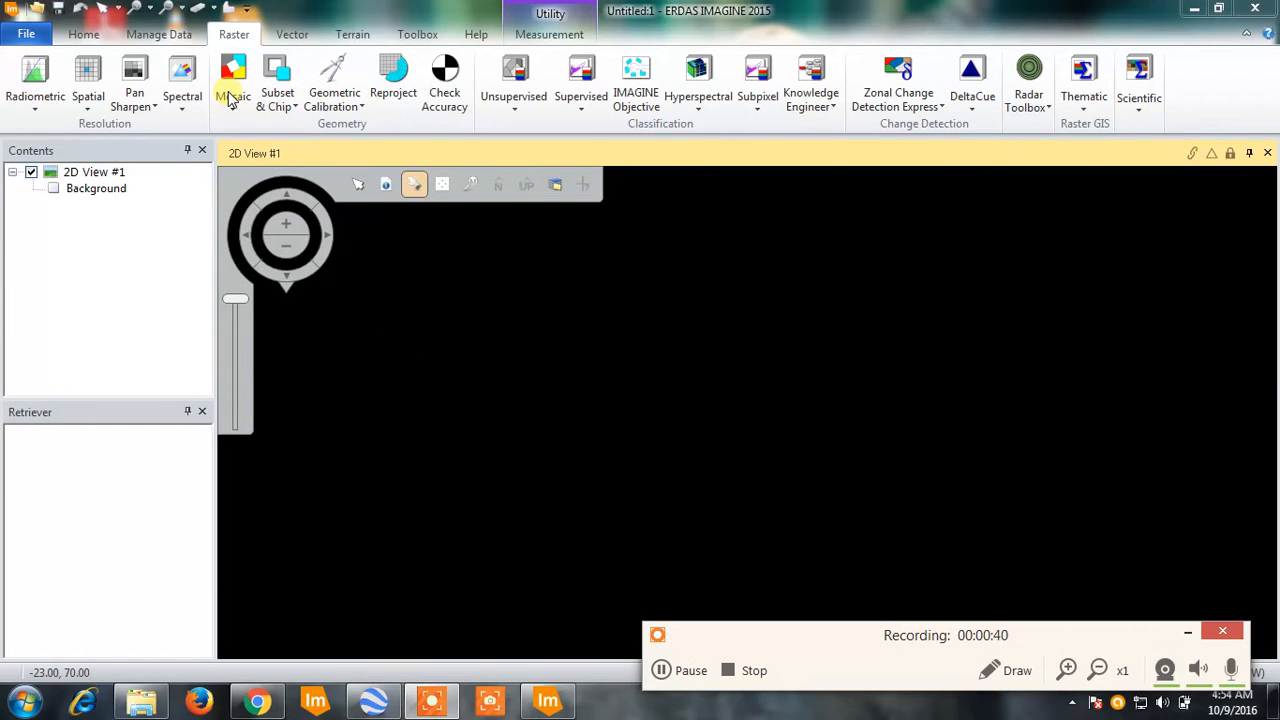
right_click(421, 286)
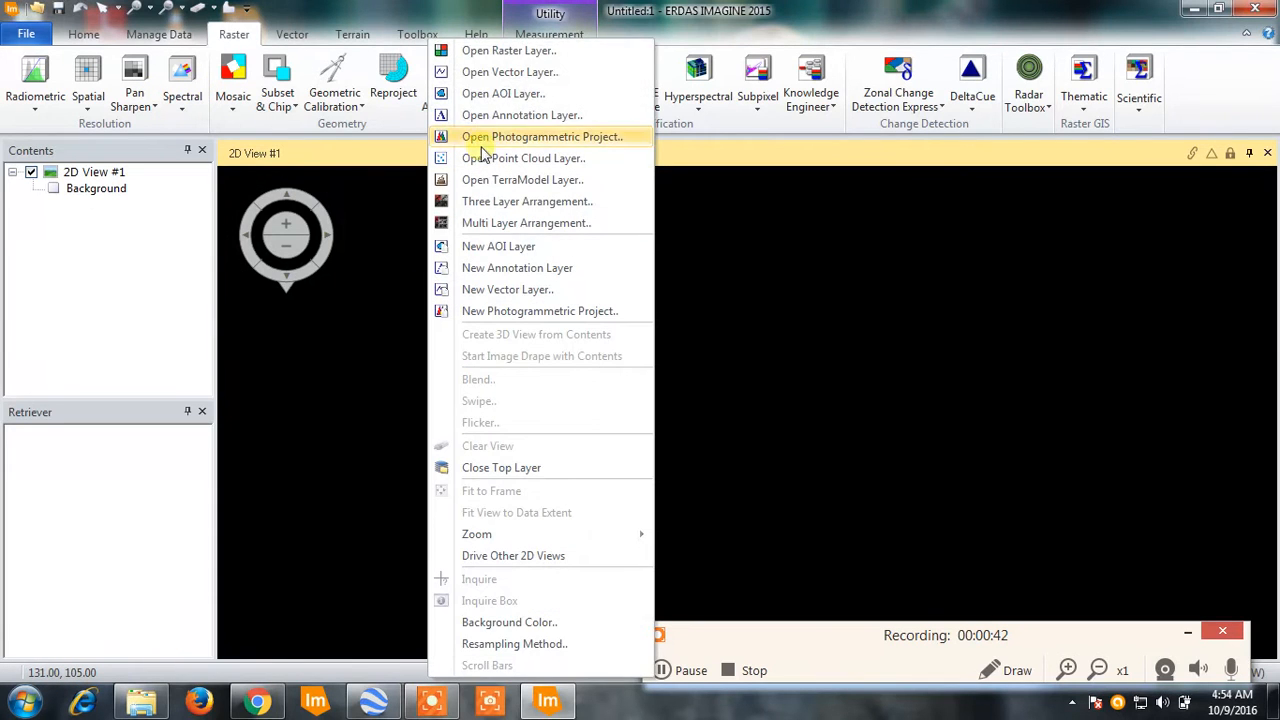
click(545, 55)
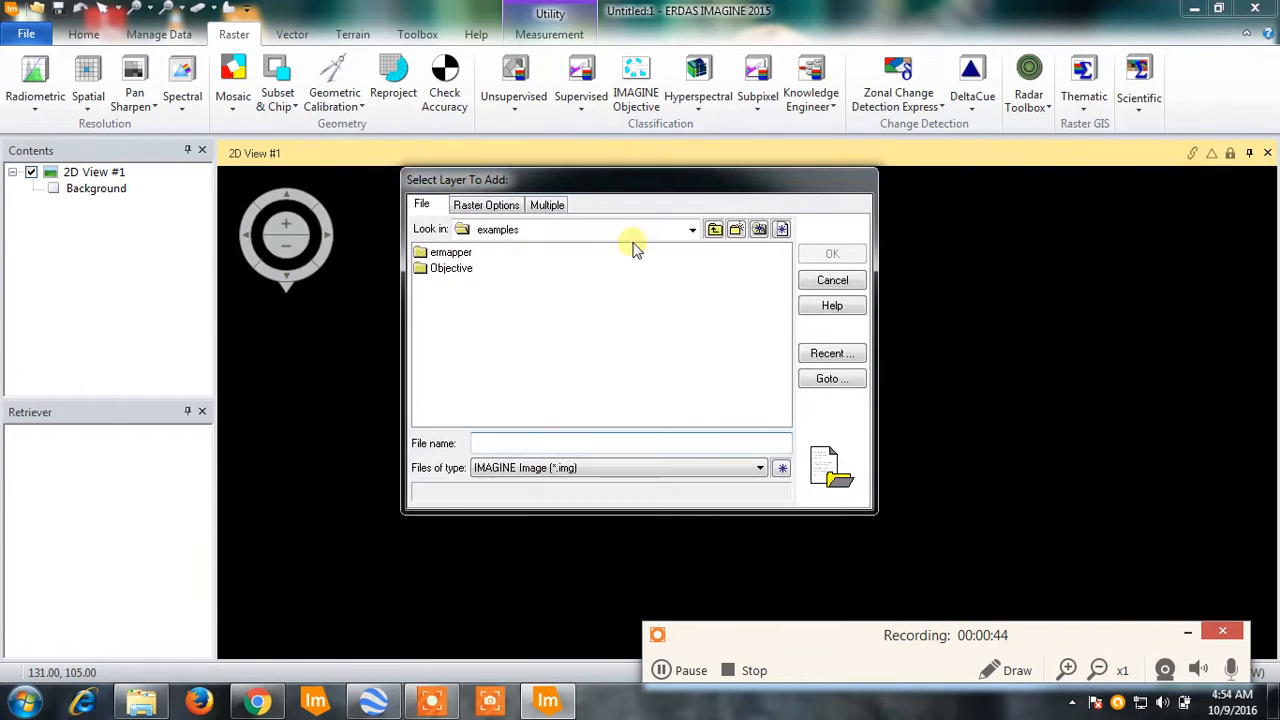
click(637, 232)
click(485, 351)
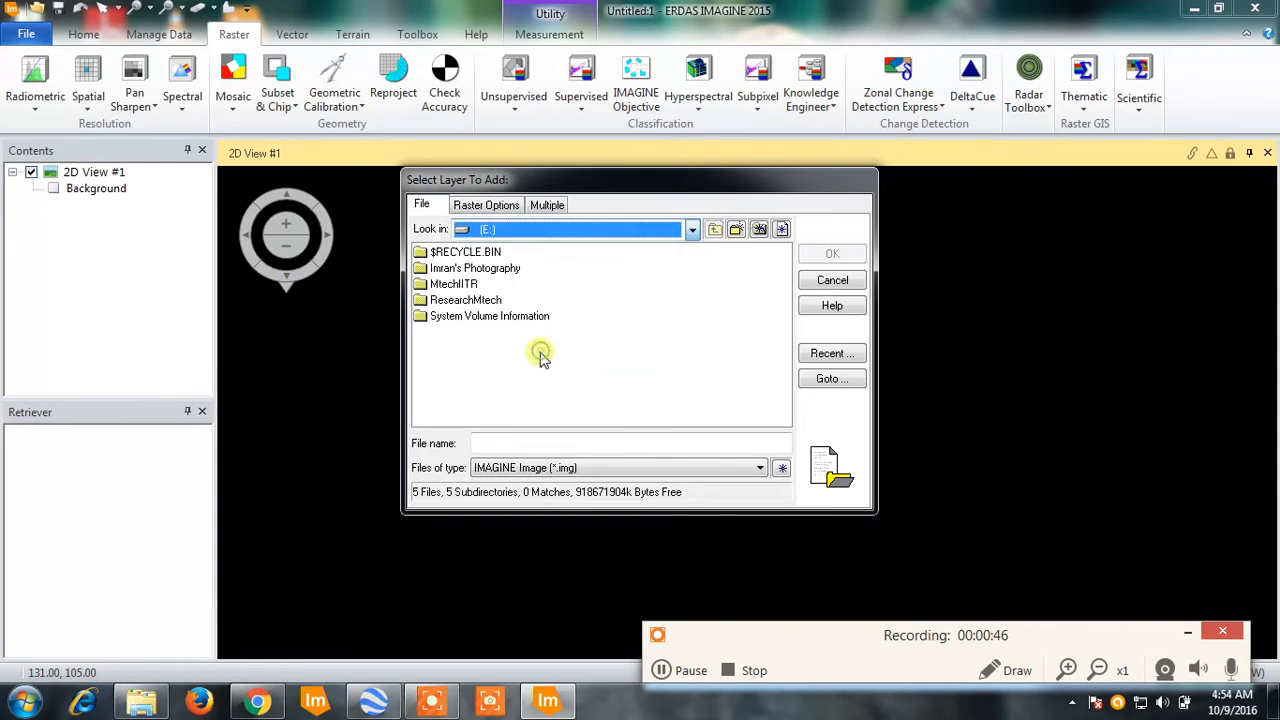
double_click(481, 303)
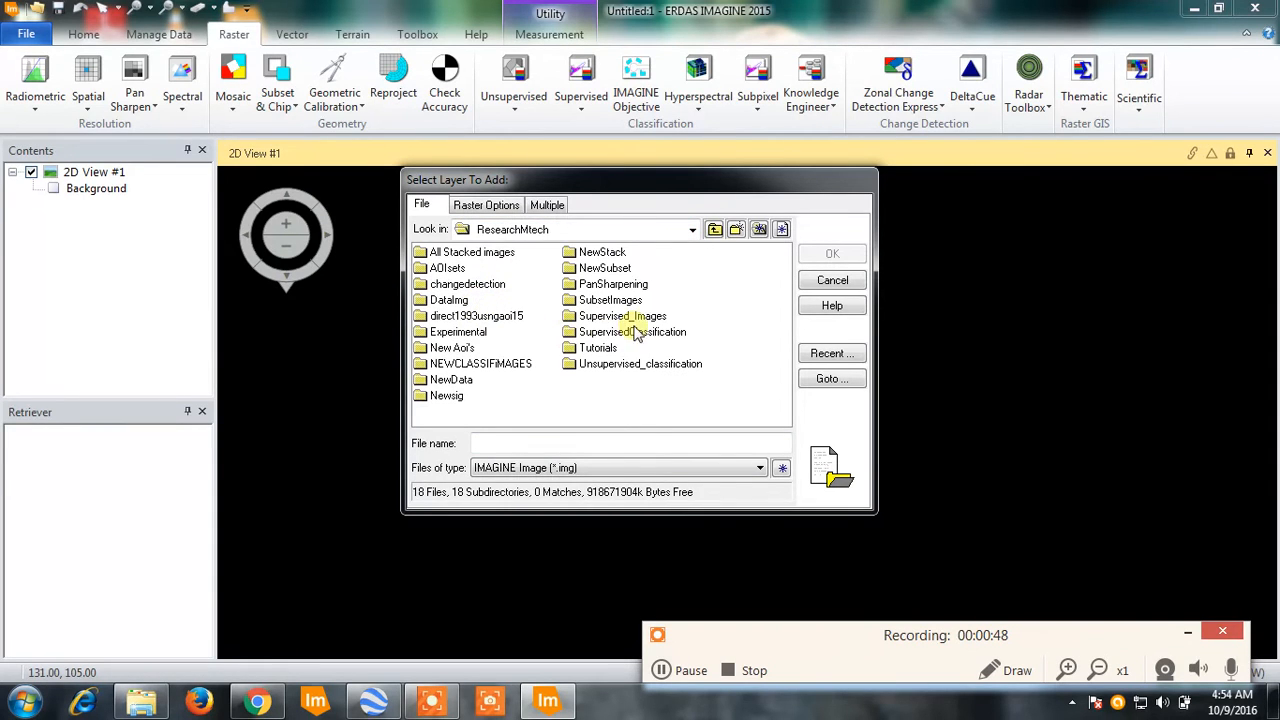
double_click(592, 270)
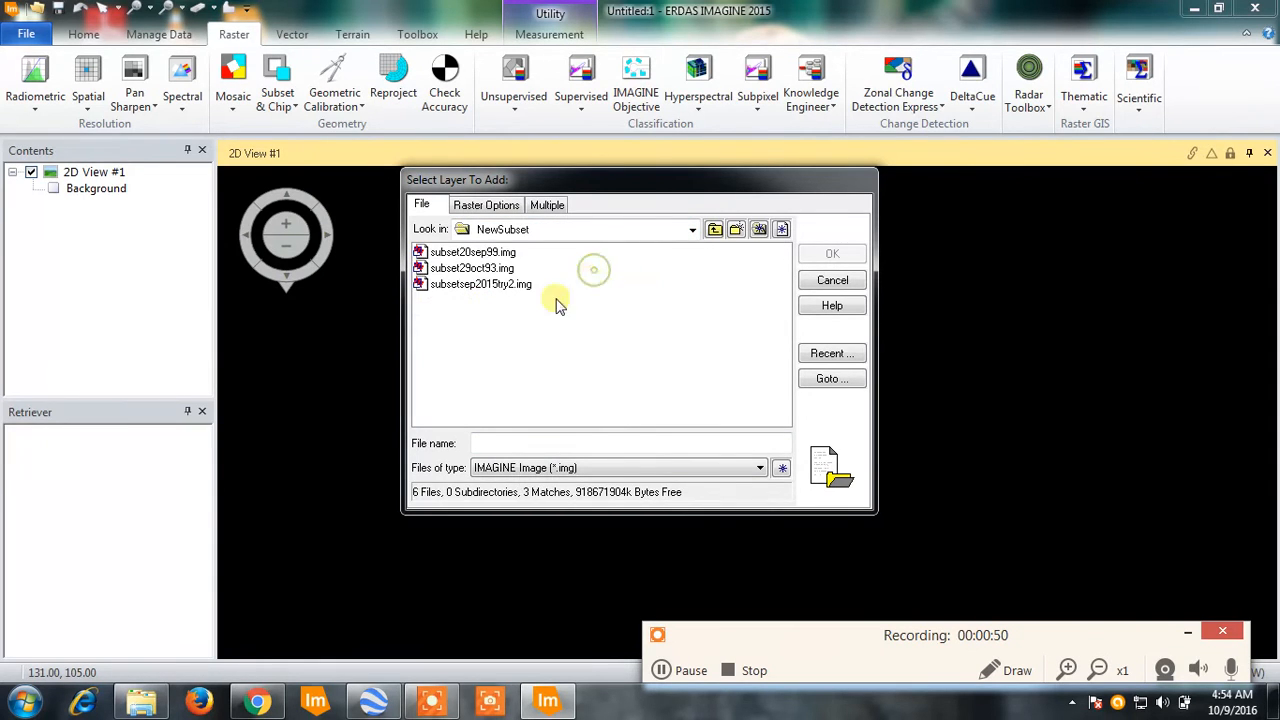
click(486, 286)
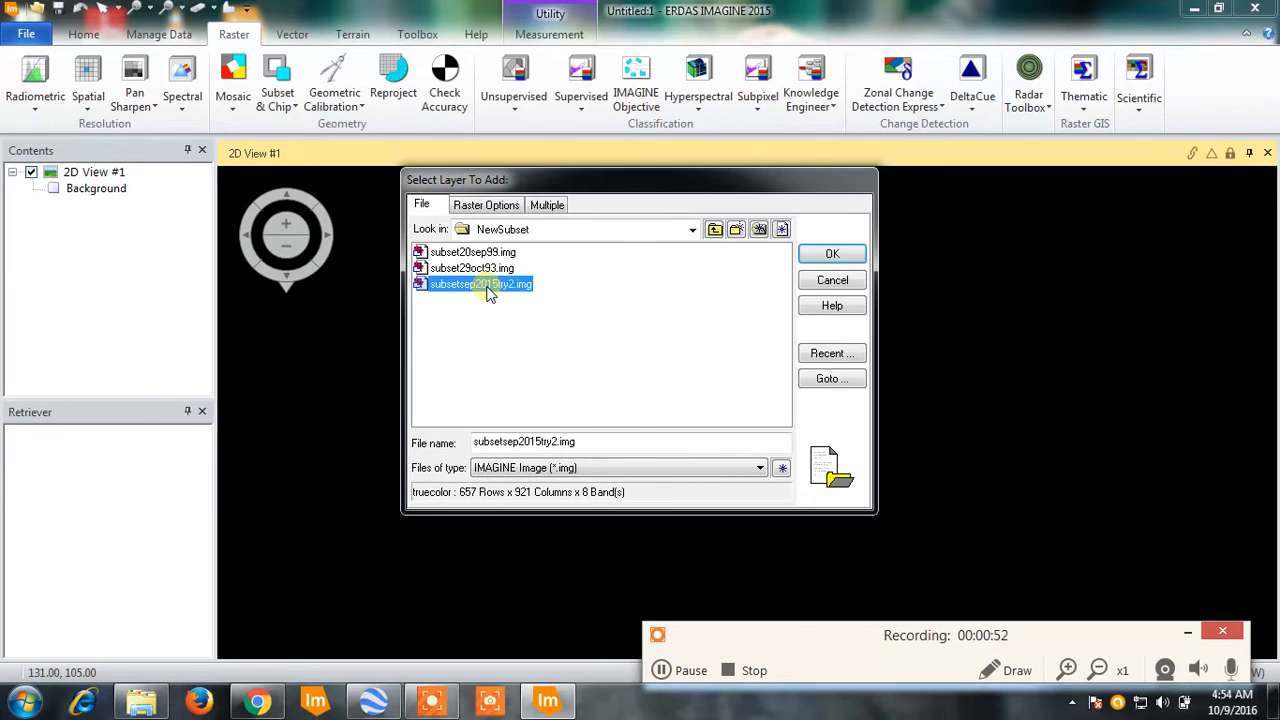
click(714, 230)
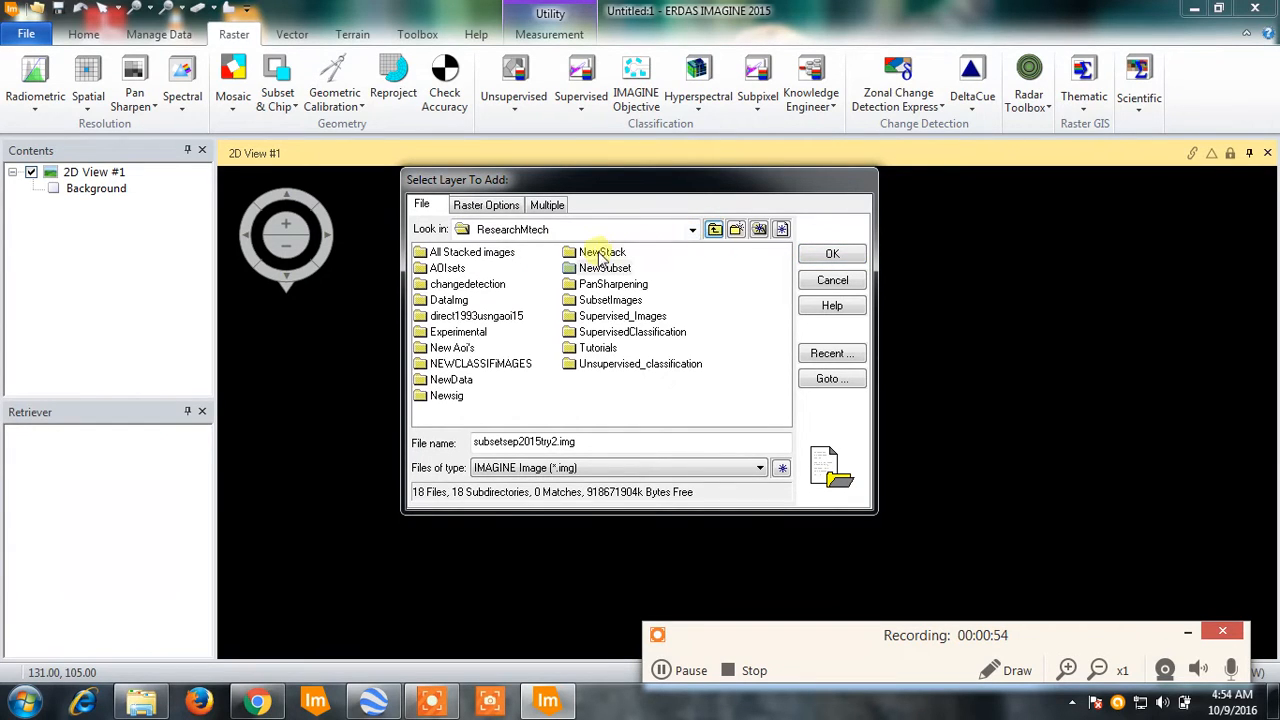
double_click(600, 254)
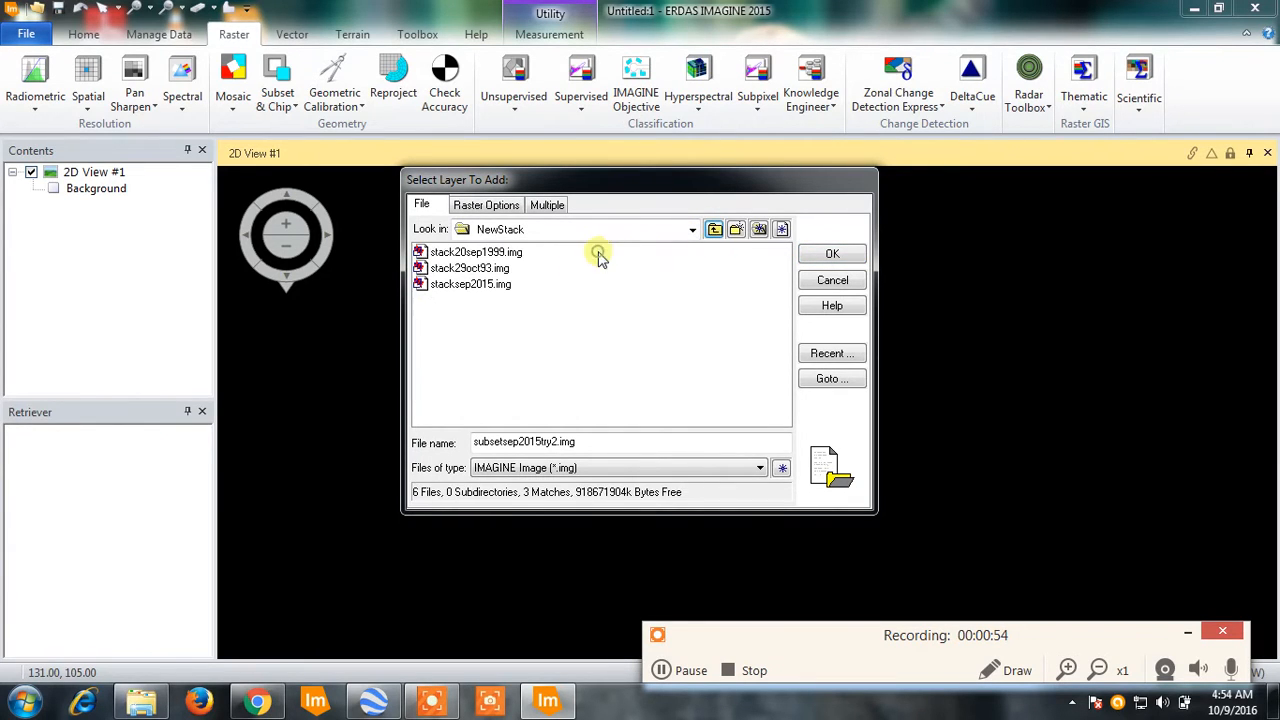
click(488, 285)
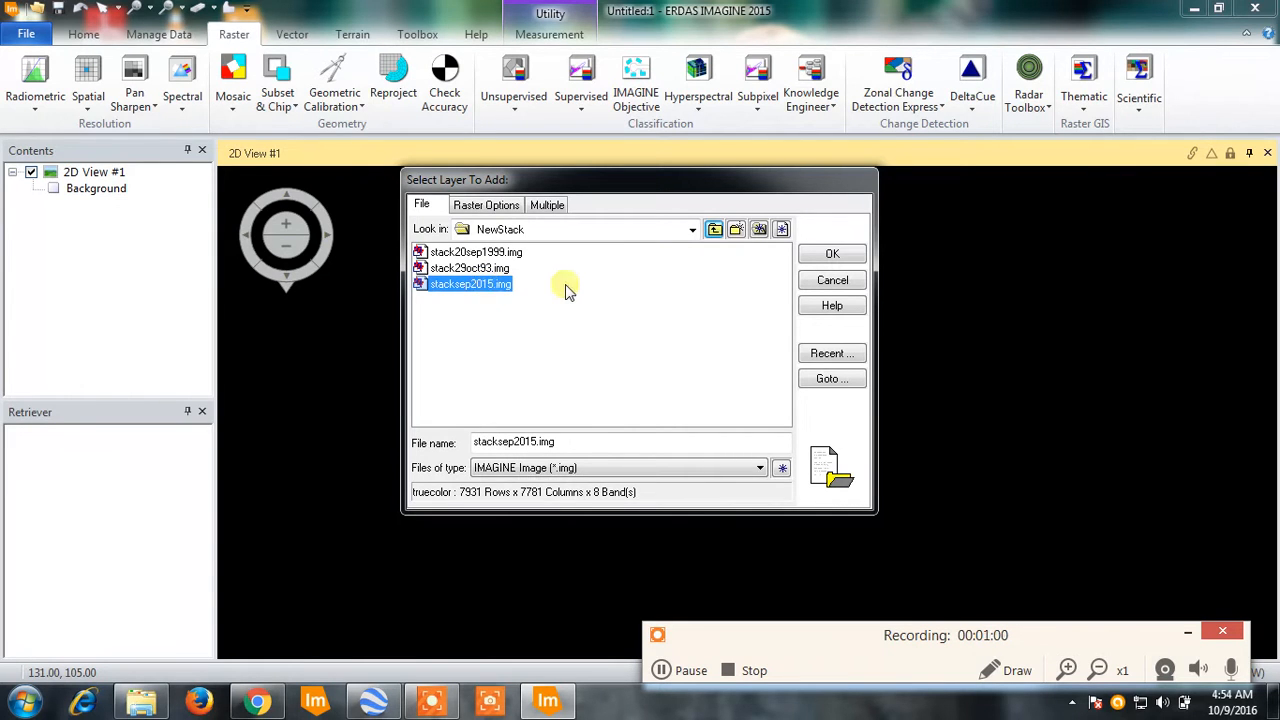
click(831, 255)
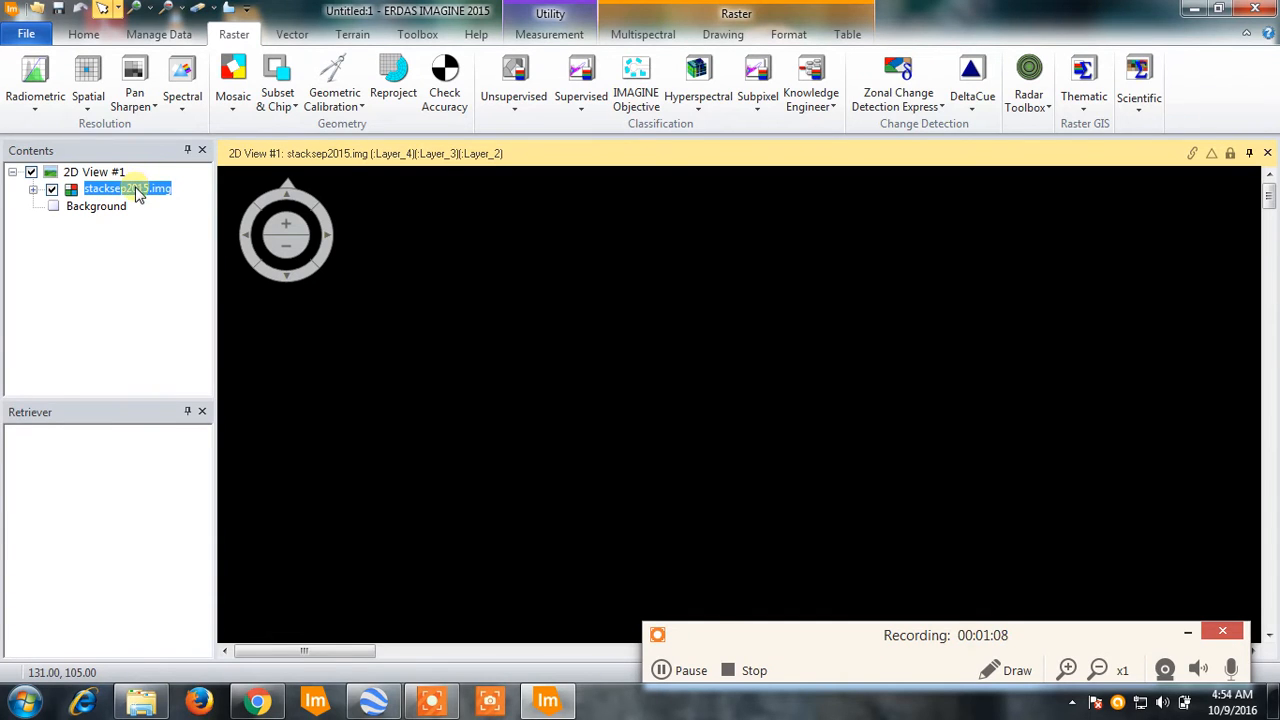
click(279, 104)
click(190, 100)
click(184, 98)
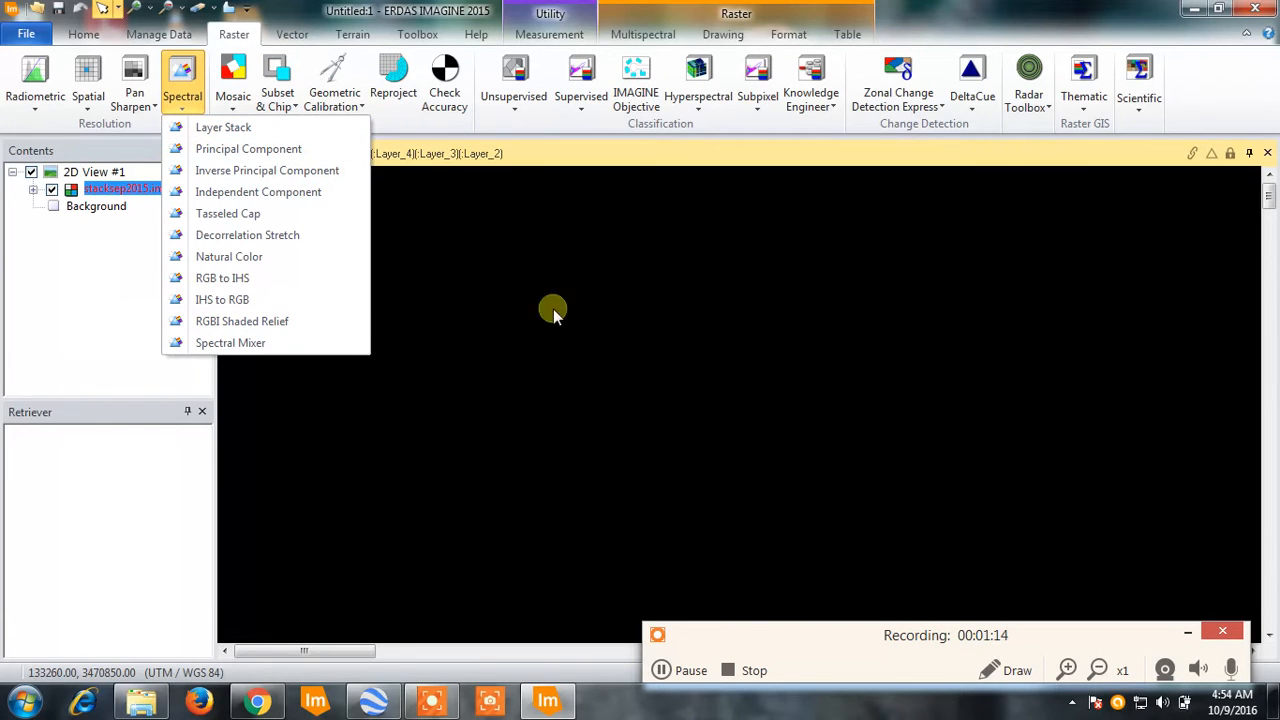
click(652, 168)
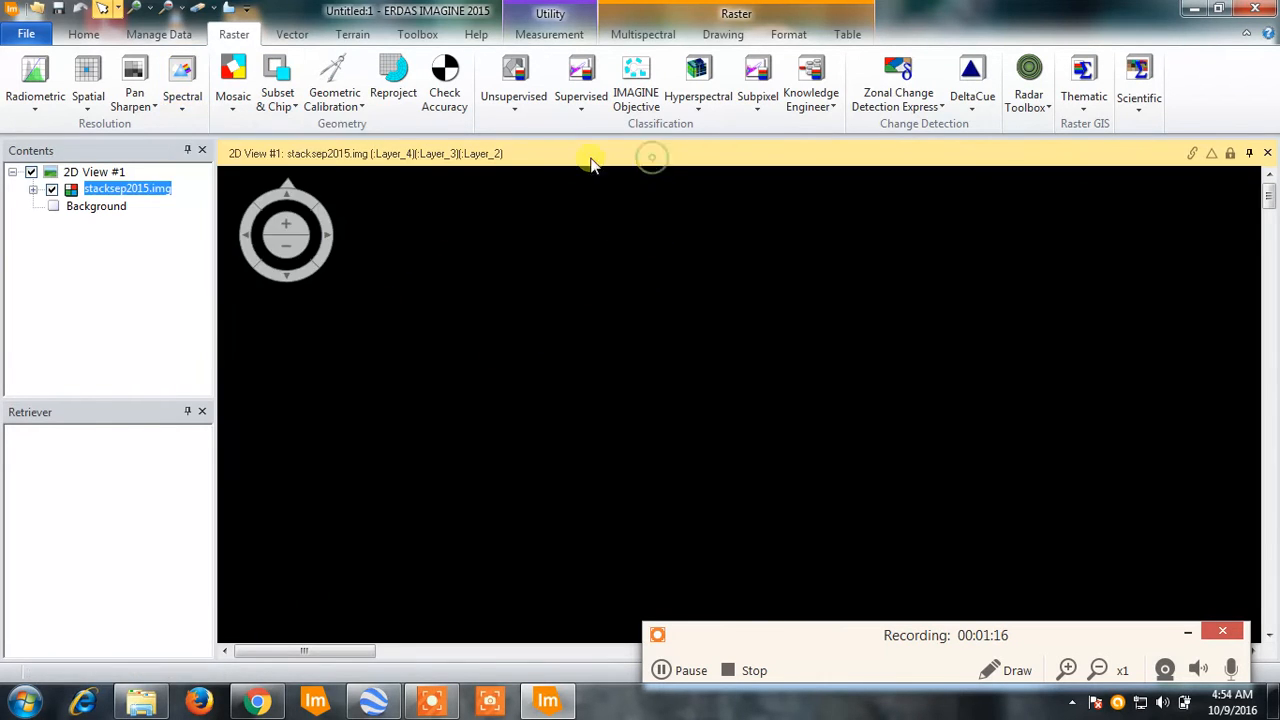
- Fit the stacked image to the view and open the Create Subset Image tool
click(441, 188)
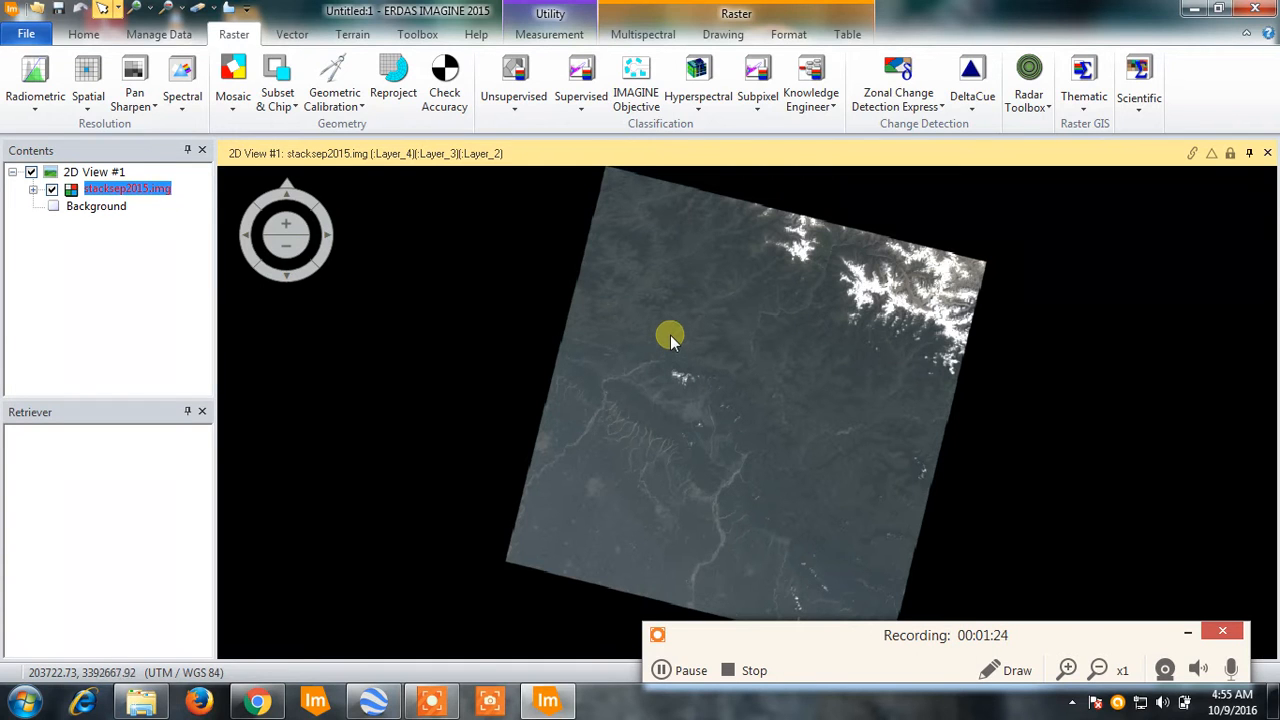
click(287, 91)
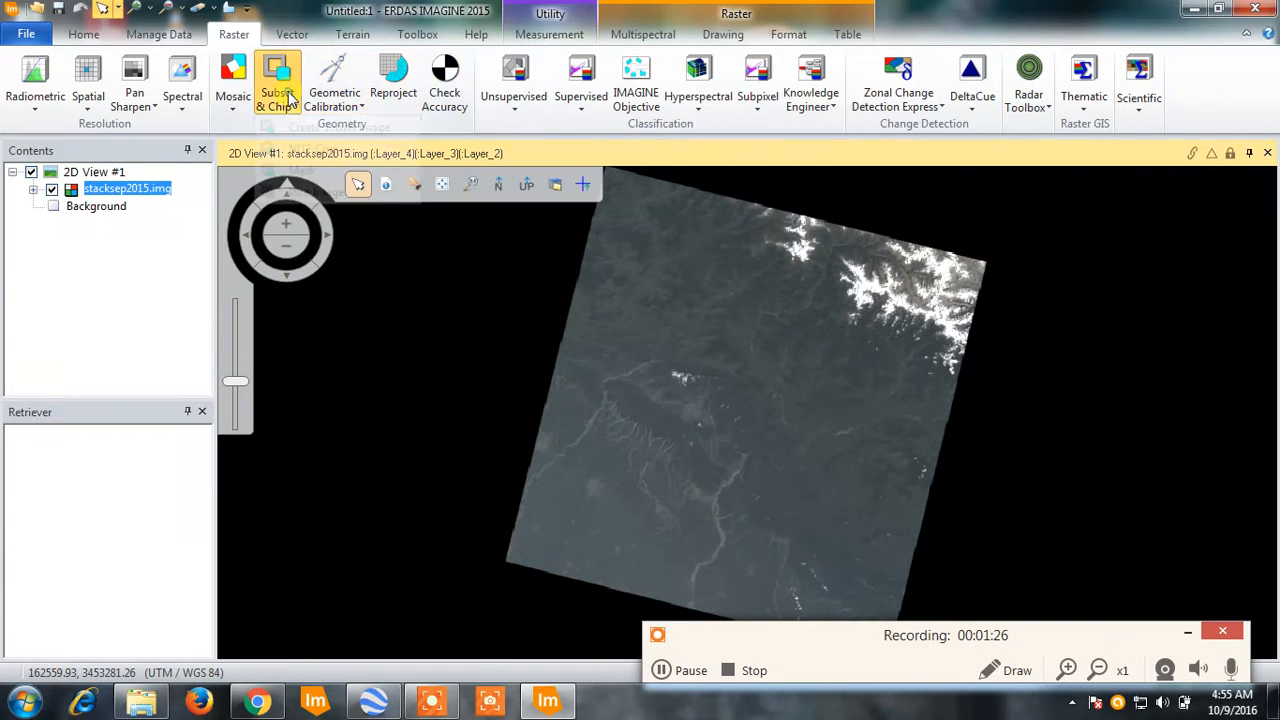
click(298, 128)
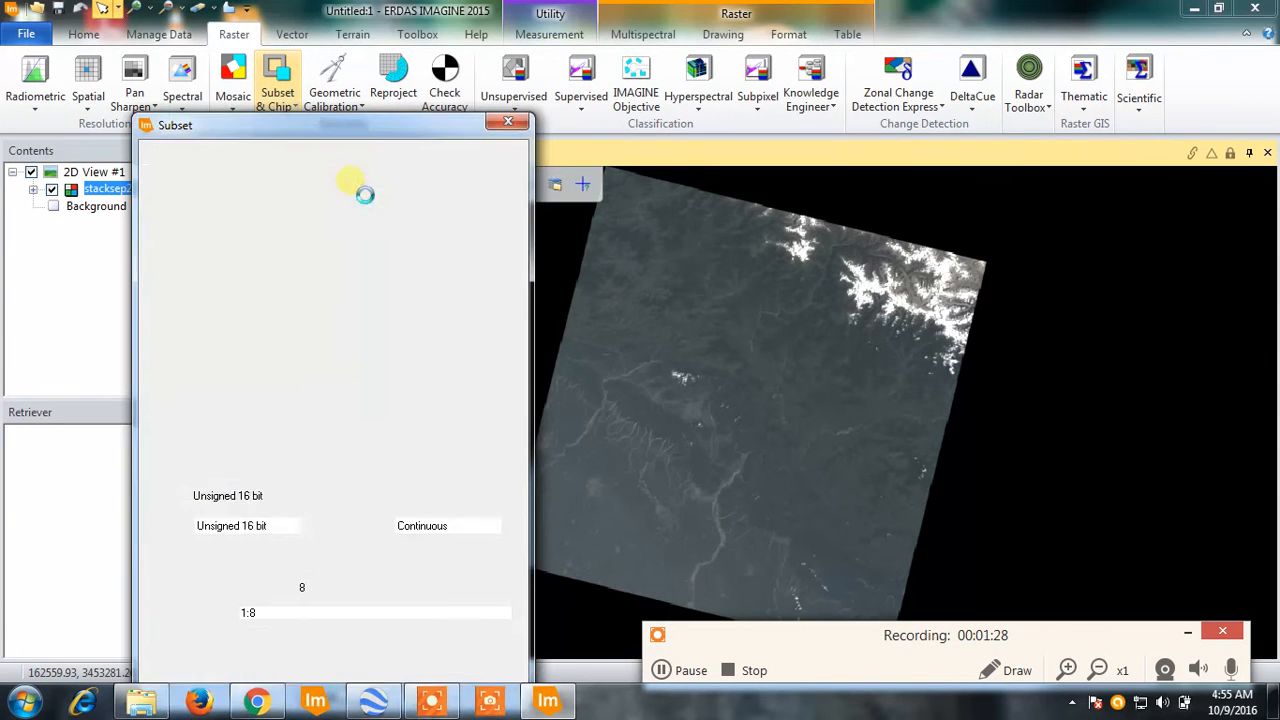
drag(322, 130, 321, 84)
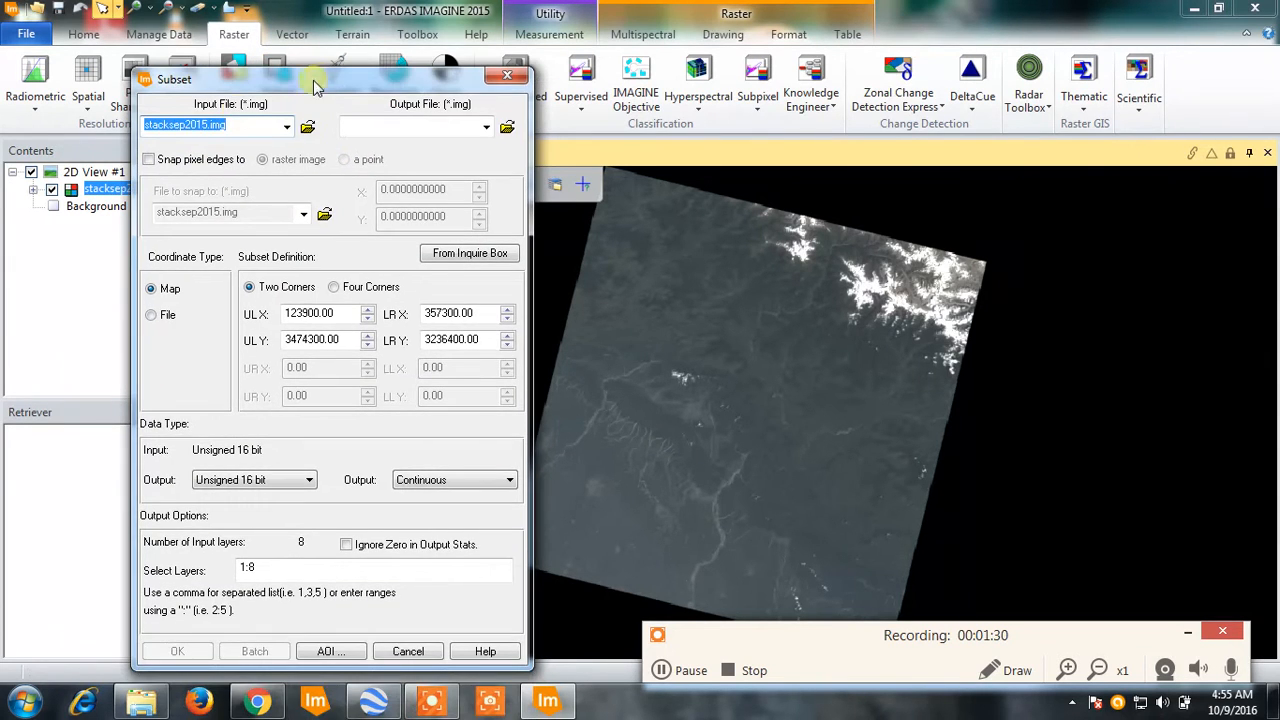
- Set the subset's output file to subset2015Sep in the Tutorials folder of E:\ResearchMtech
click(507, 127)
drag(249, 222, 259, 186)
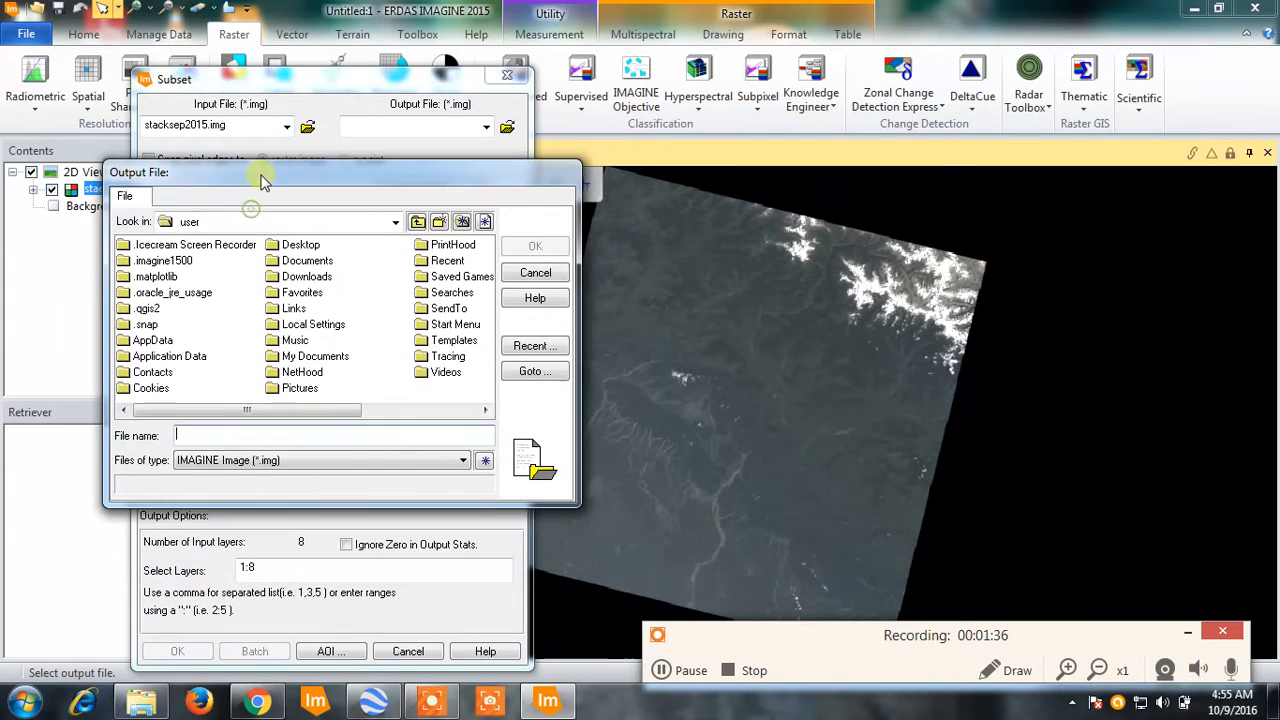
click(266, 220)
click(190, 309)
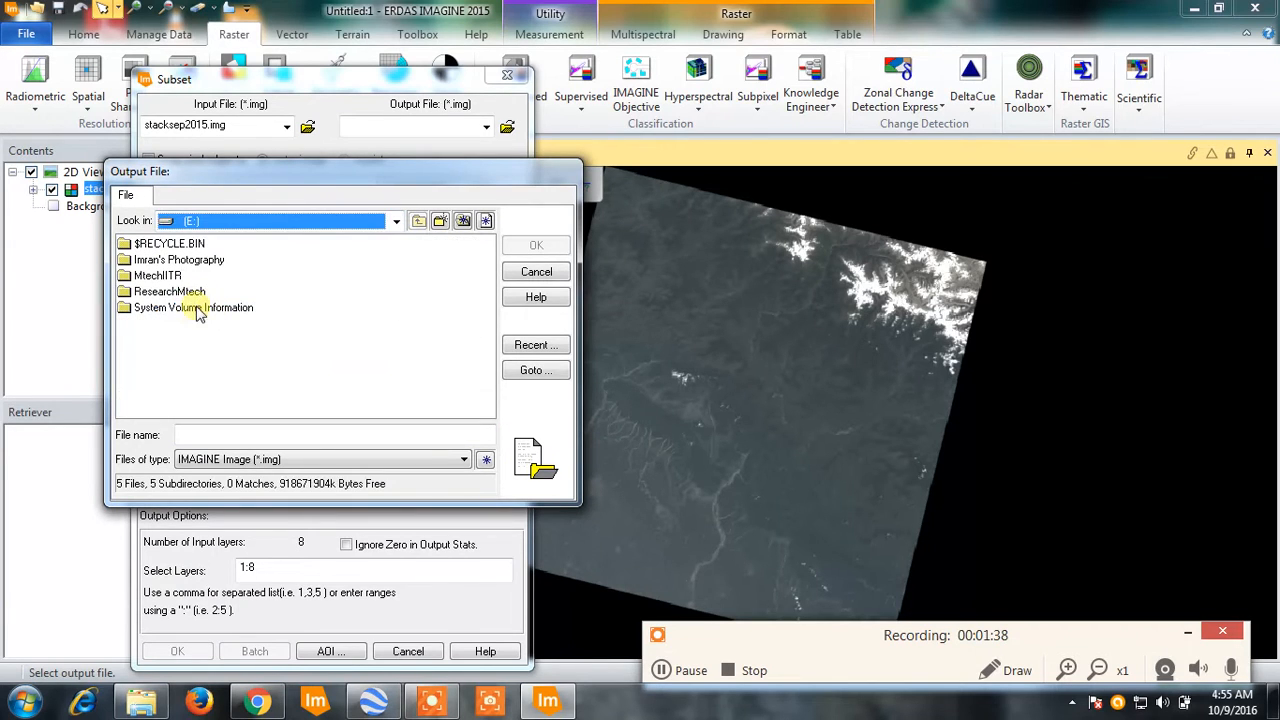
double_click(165, 291)
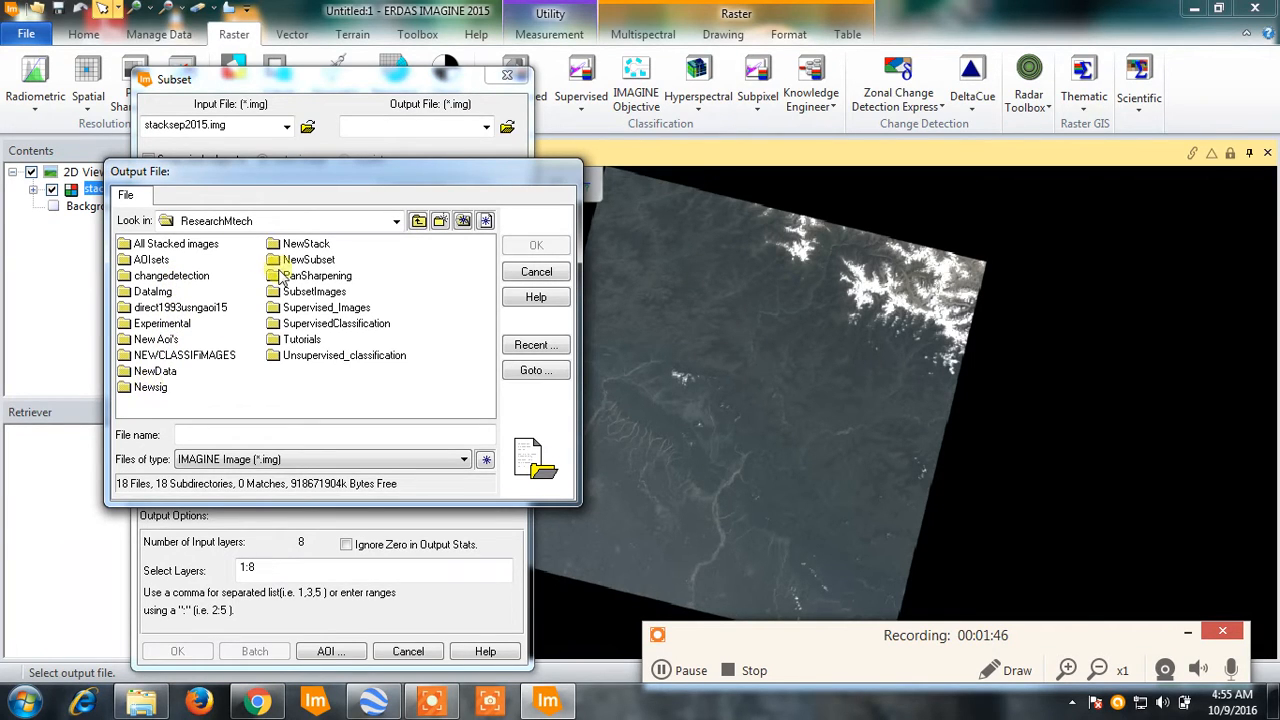
click(300, 340)
double_click(300, 340)
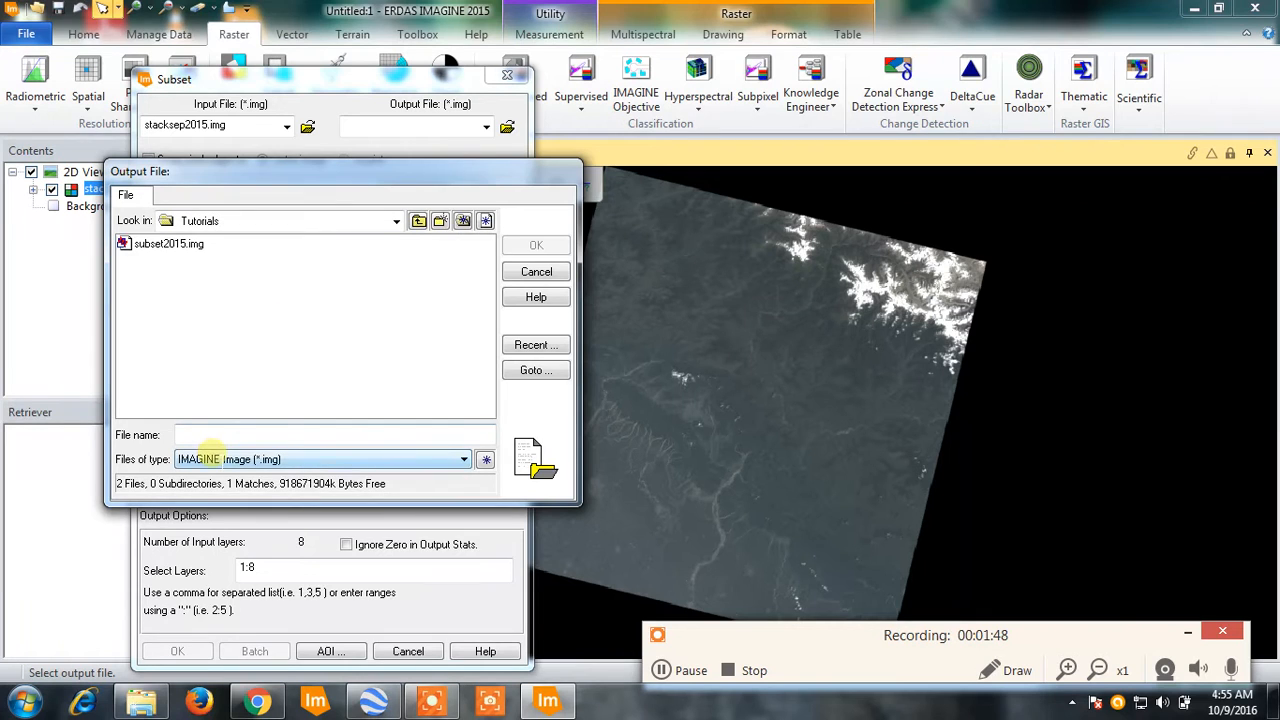
click(220, 432)
text(subset2)
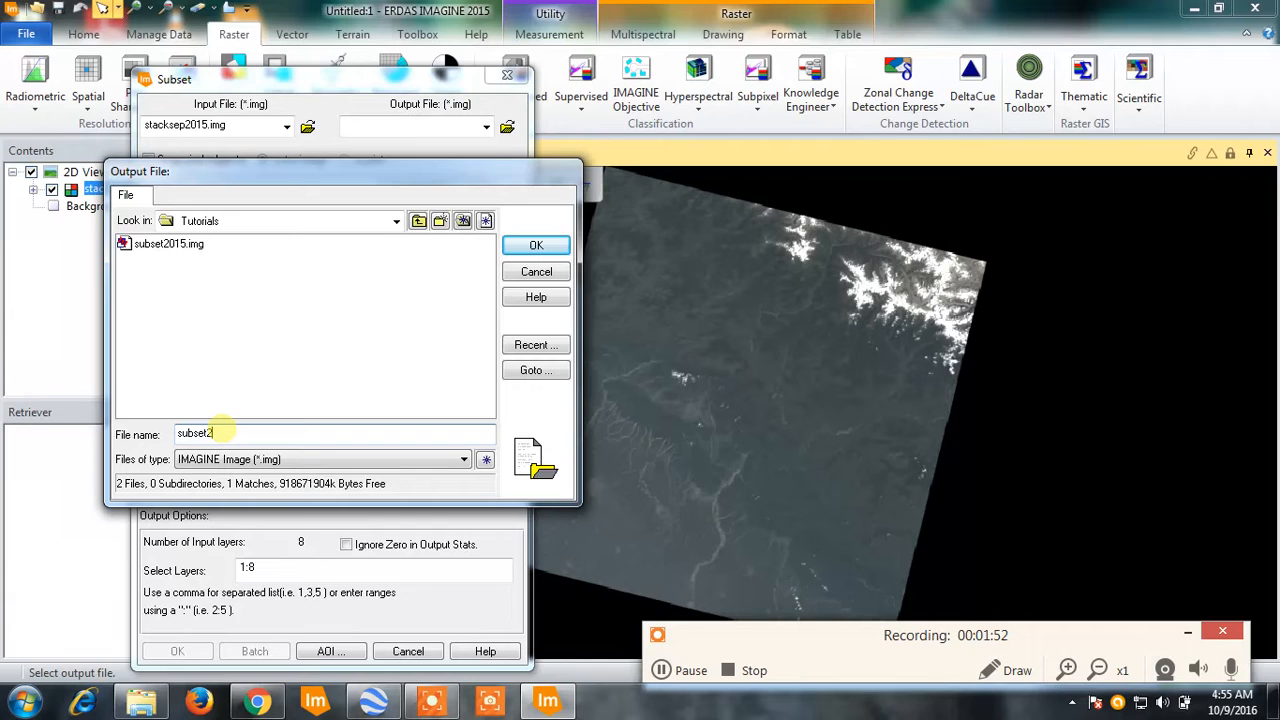
text(015sep)
click(536, 248)
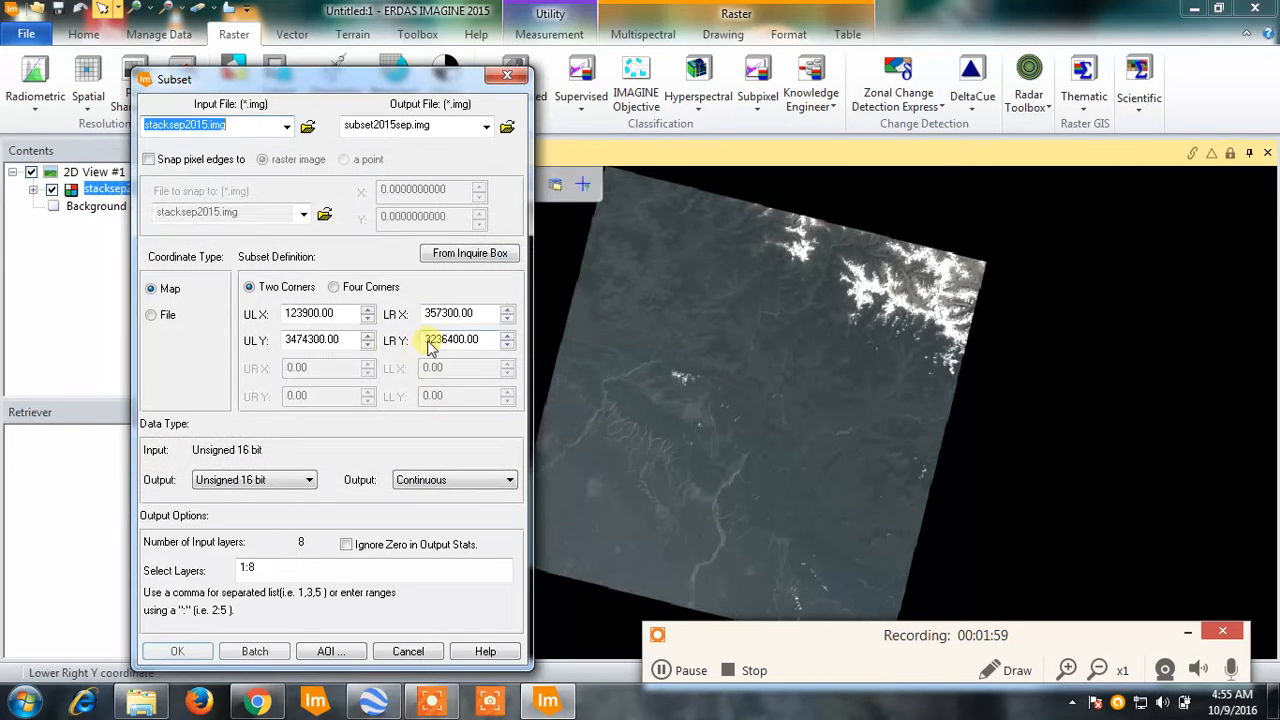
- Snap pixel edges to the raster image, ignore zero in output stats, and use the AOI file aglar.aoi from the dataimg folder
click(147, 160)
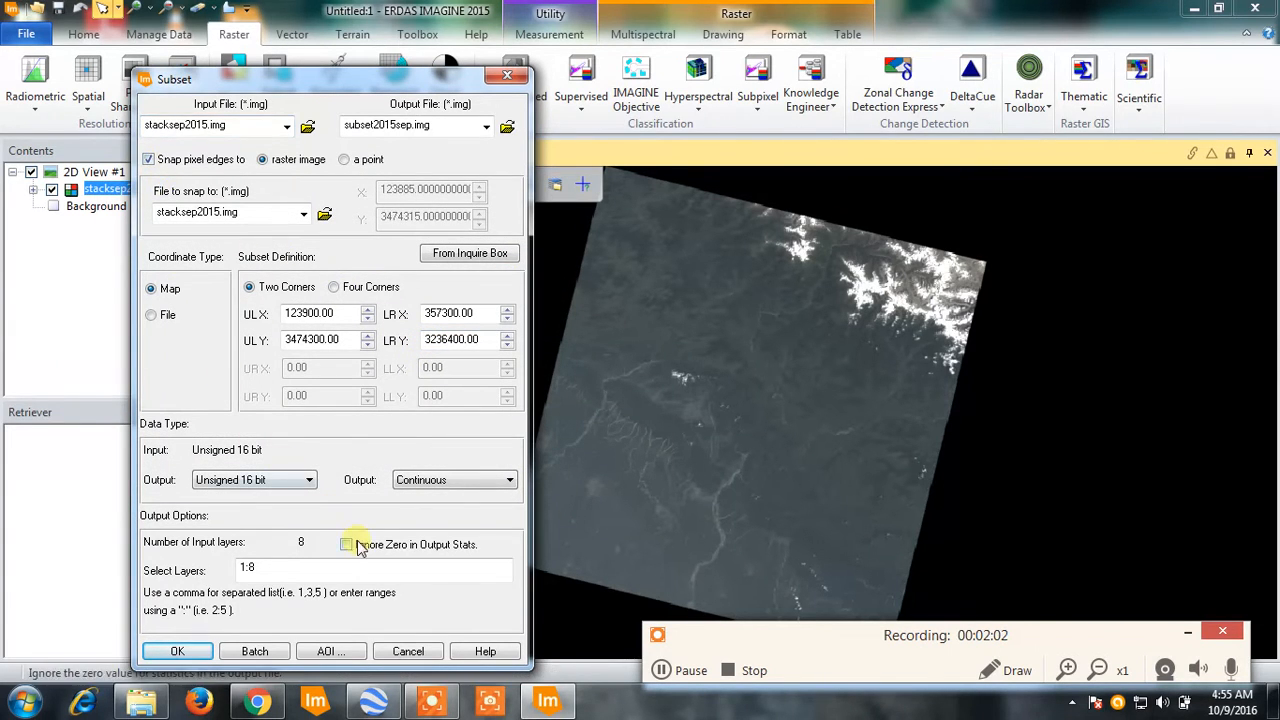
click(331, 651)
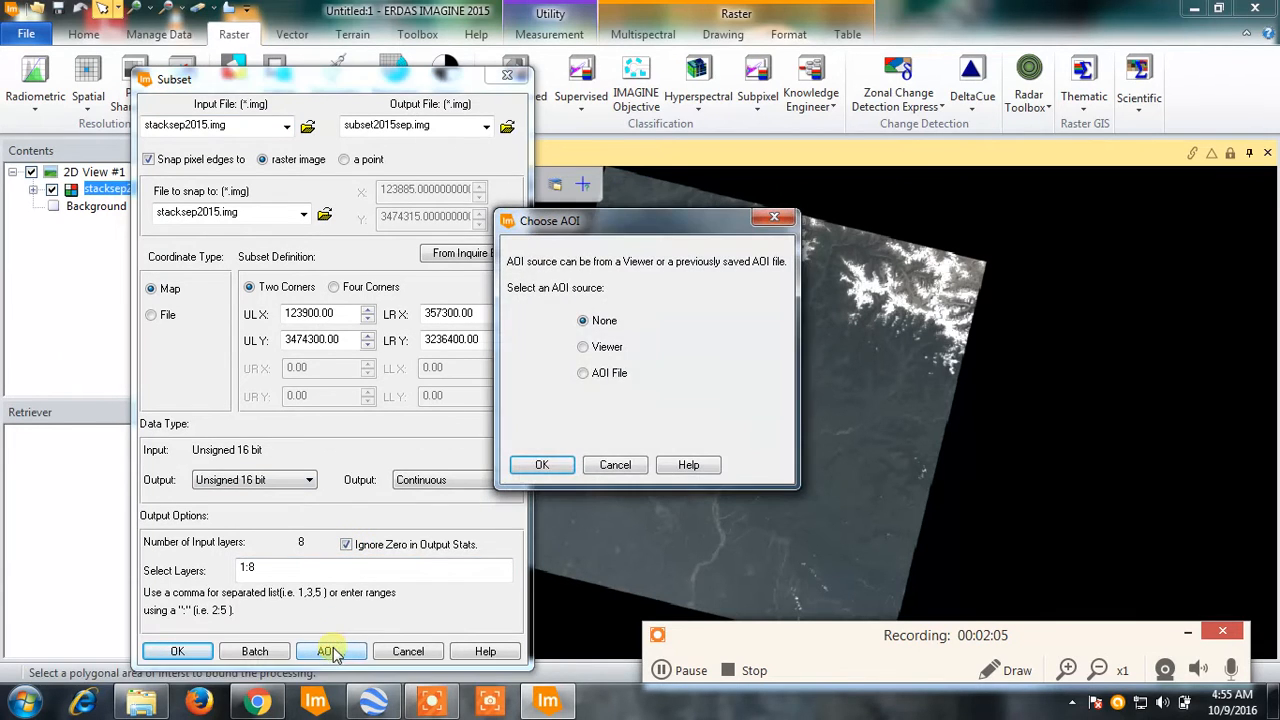
click(586, 374)
click(768, 430)
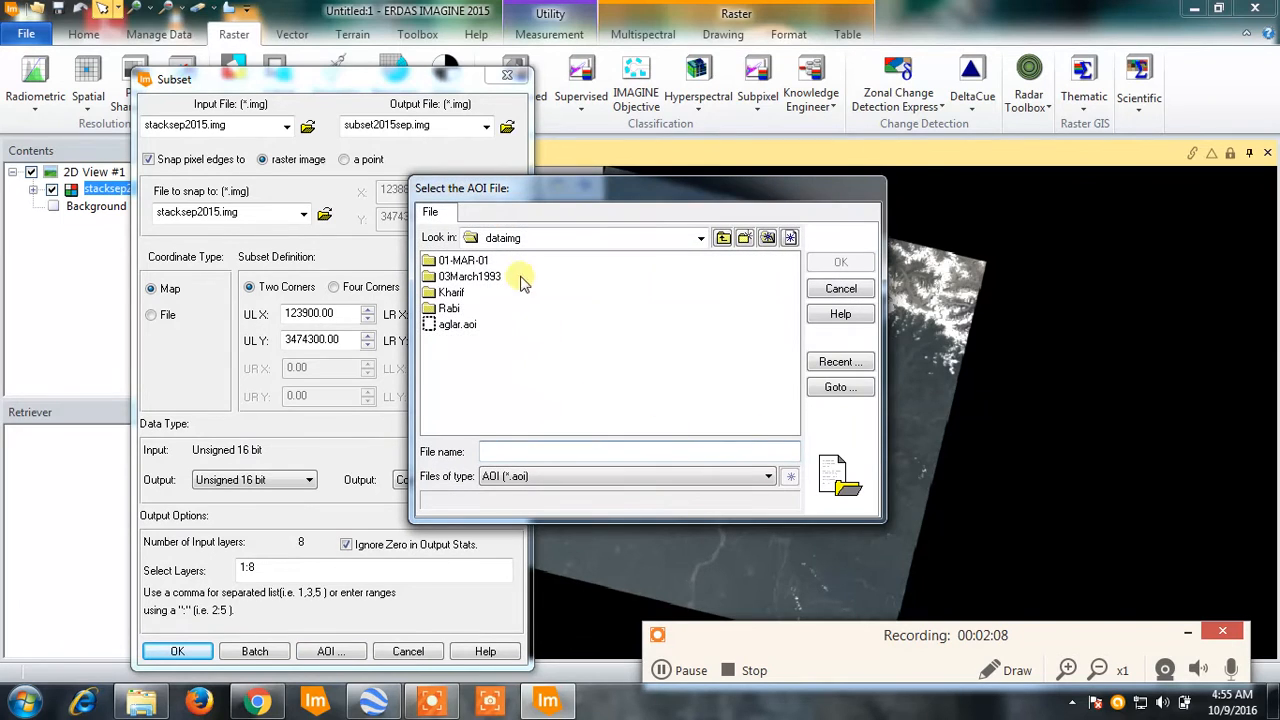
click(457, 324)
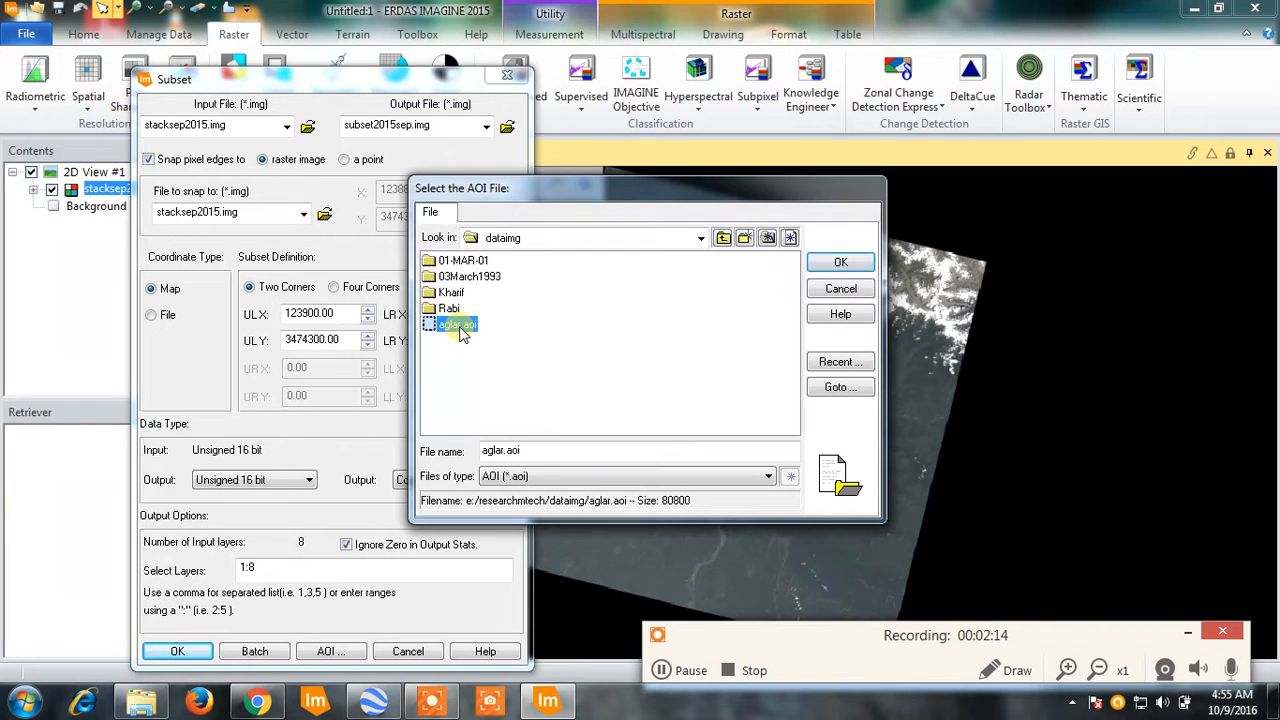
click(822, 264)
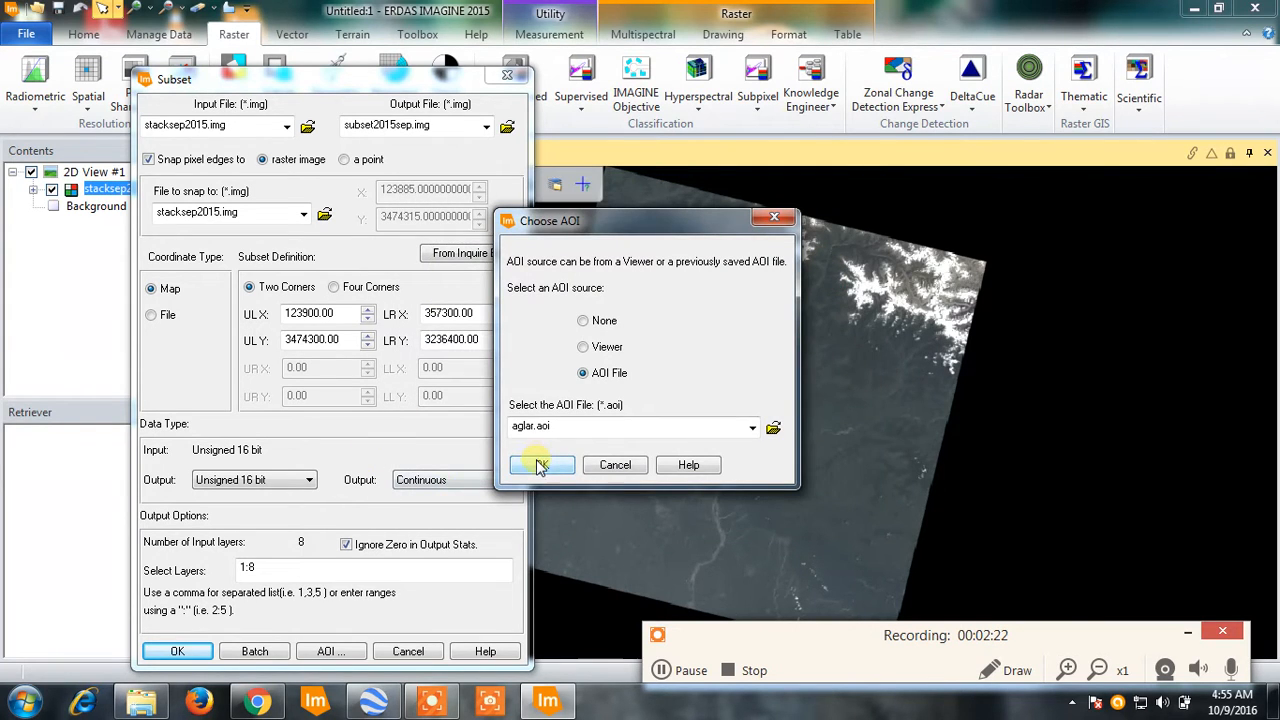
click(540, 465)
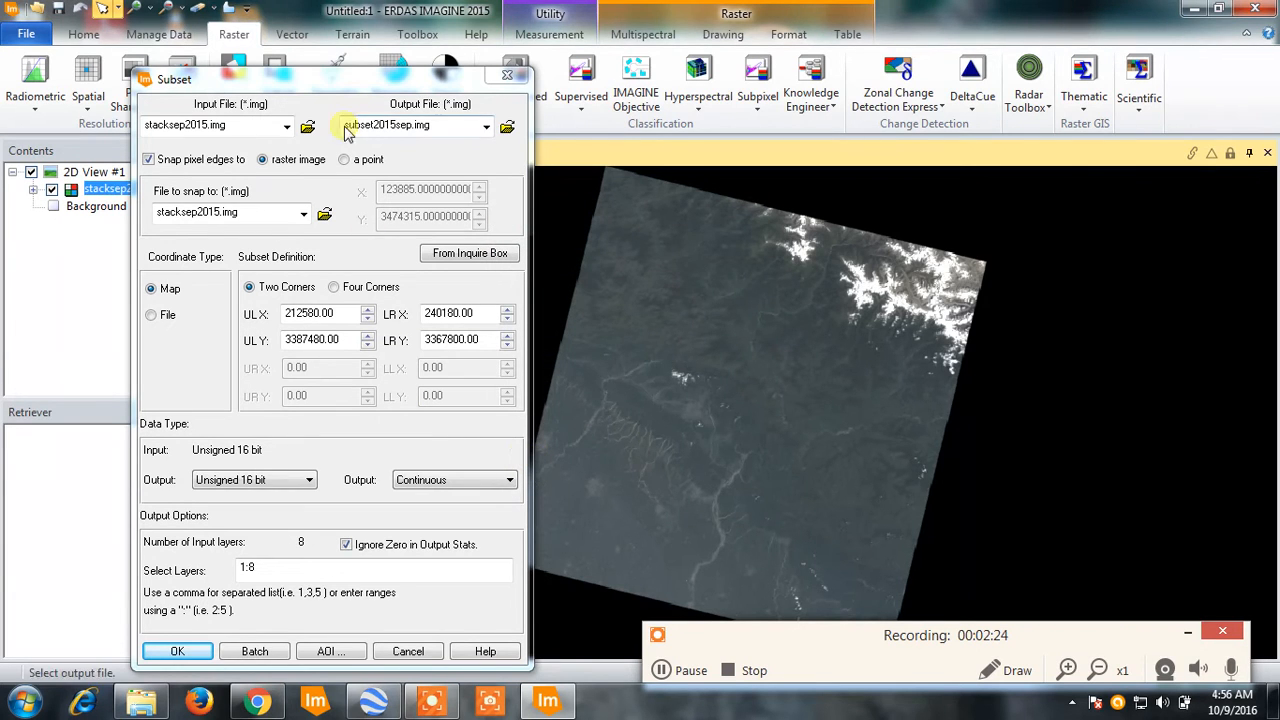
drag(347, 94, 388, 60)
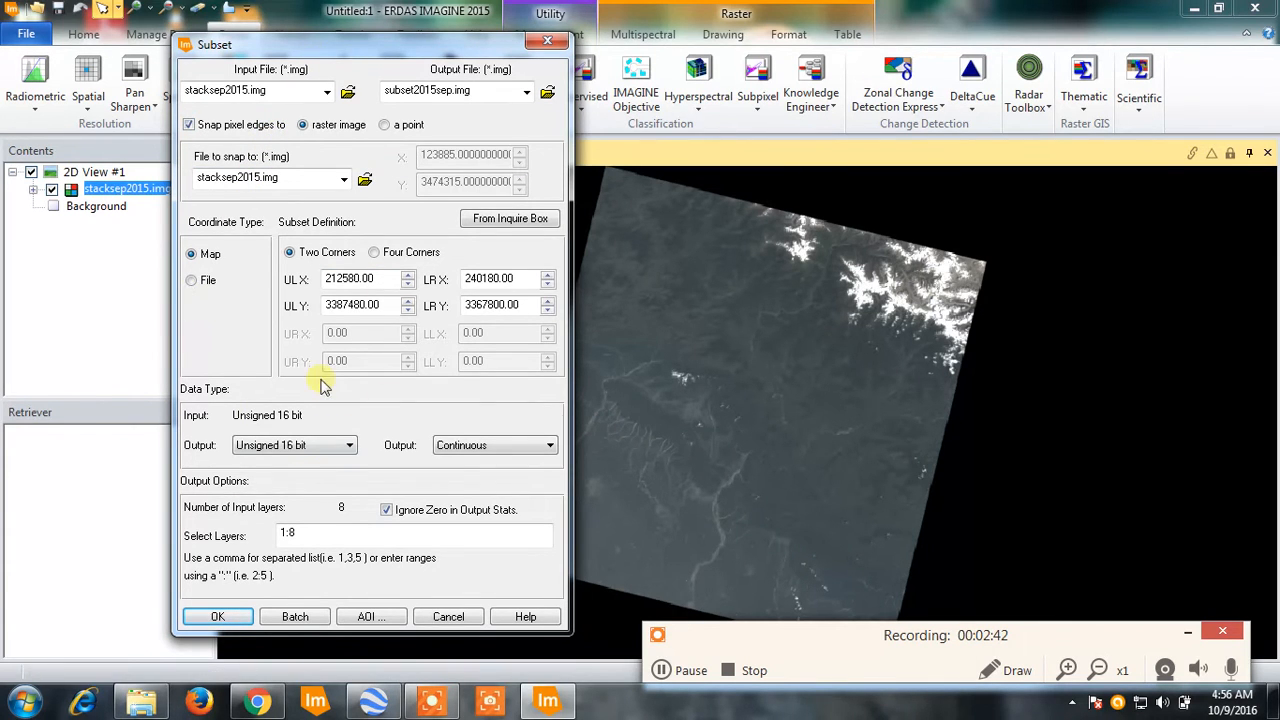
- Run the subset job for subset2015sep.img and close the process list
click(214, 617)
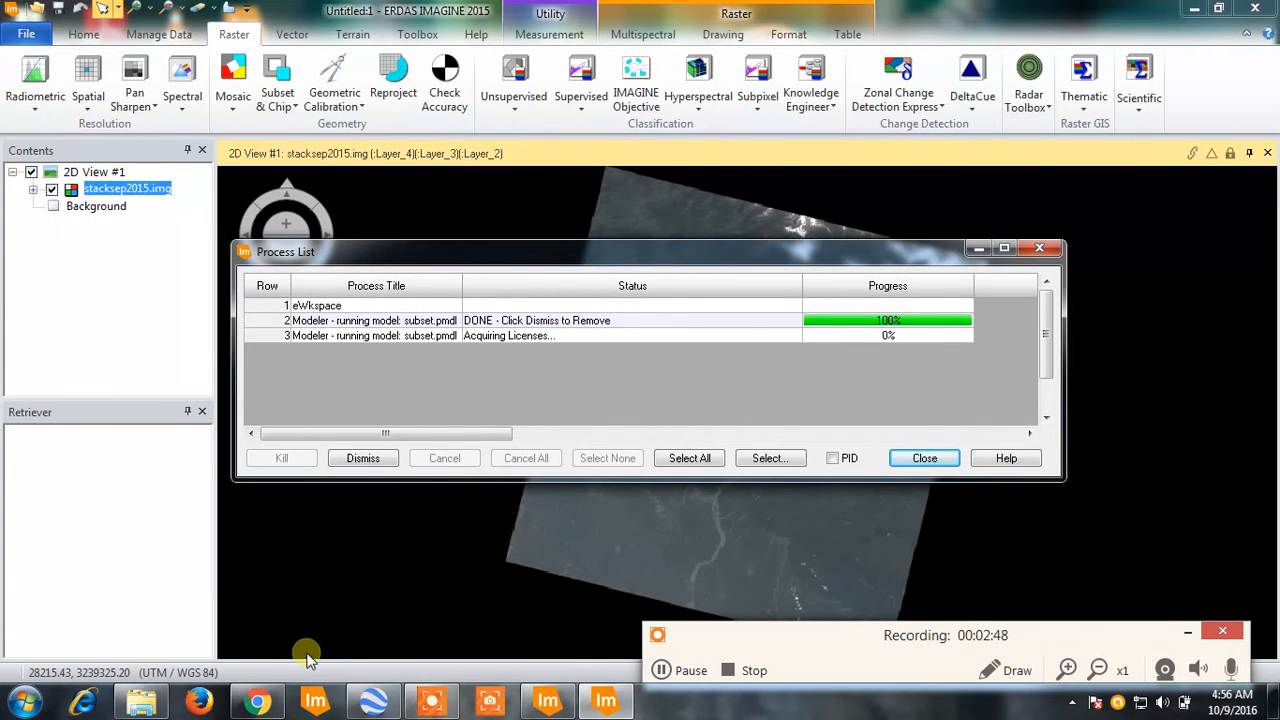
click(897, 460)
- Add the raster image subset2015sep.img from the tutorials folder to the 2D view, choosing it from the recent files
right_click(445, 294)
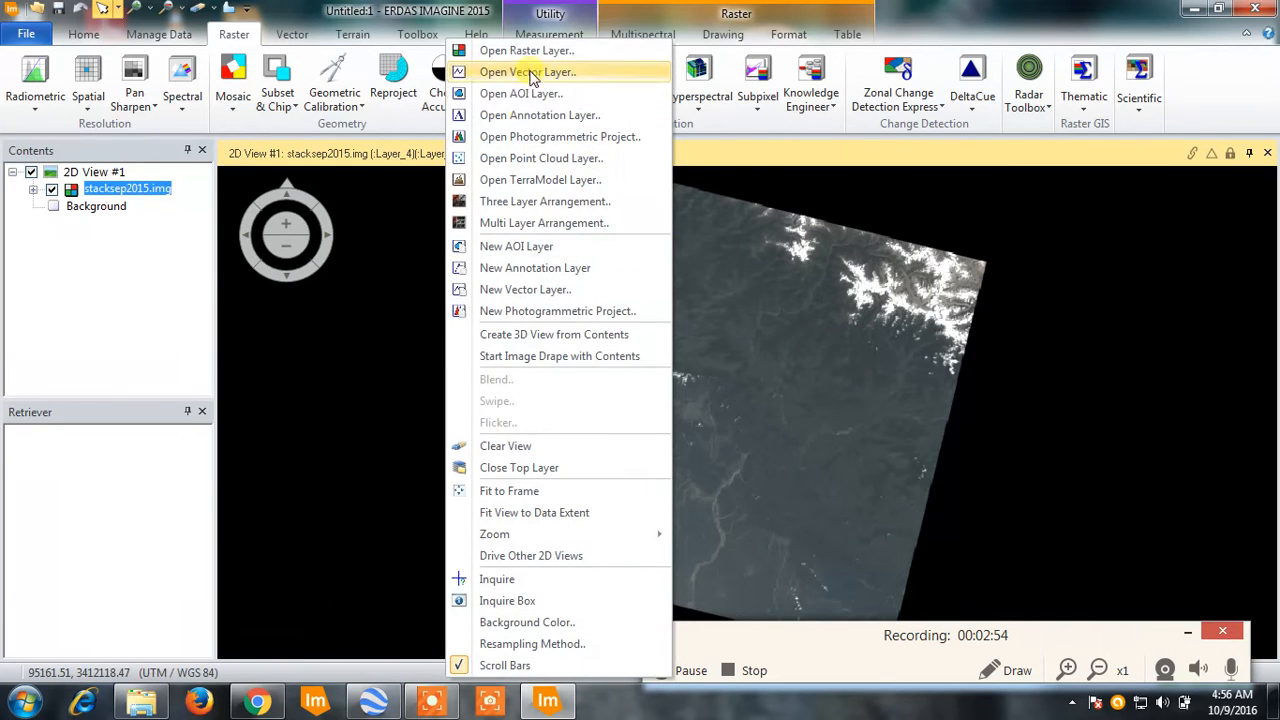
click(549, 60)
click(690, 229)
click(630, 235)
click(826, 356)
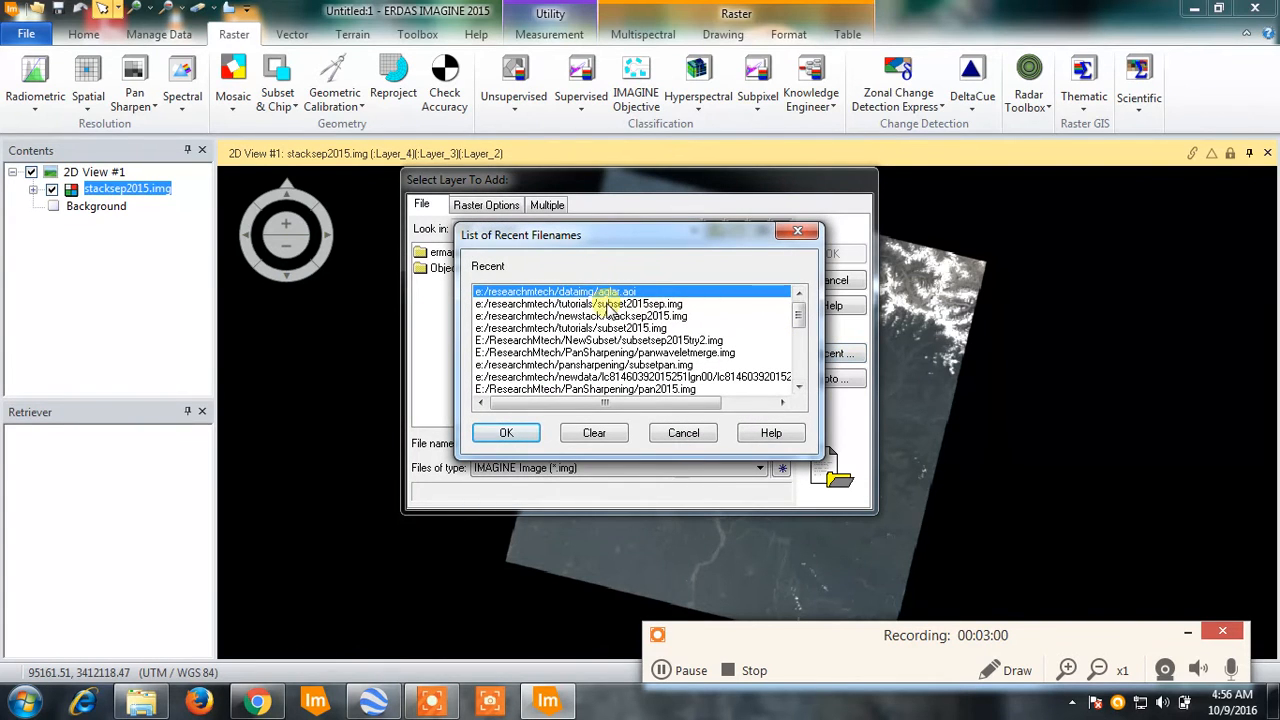
click(607, 304)
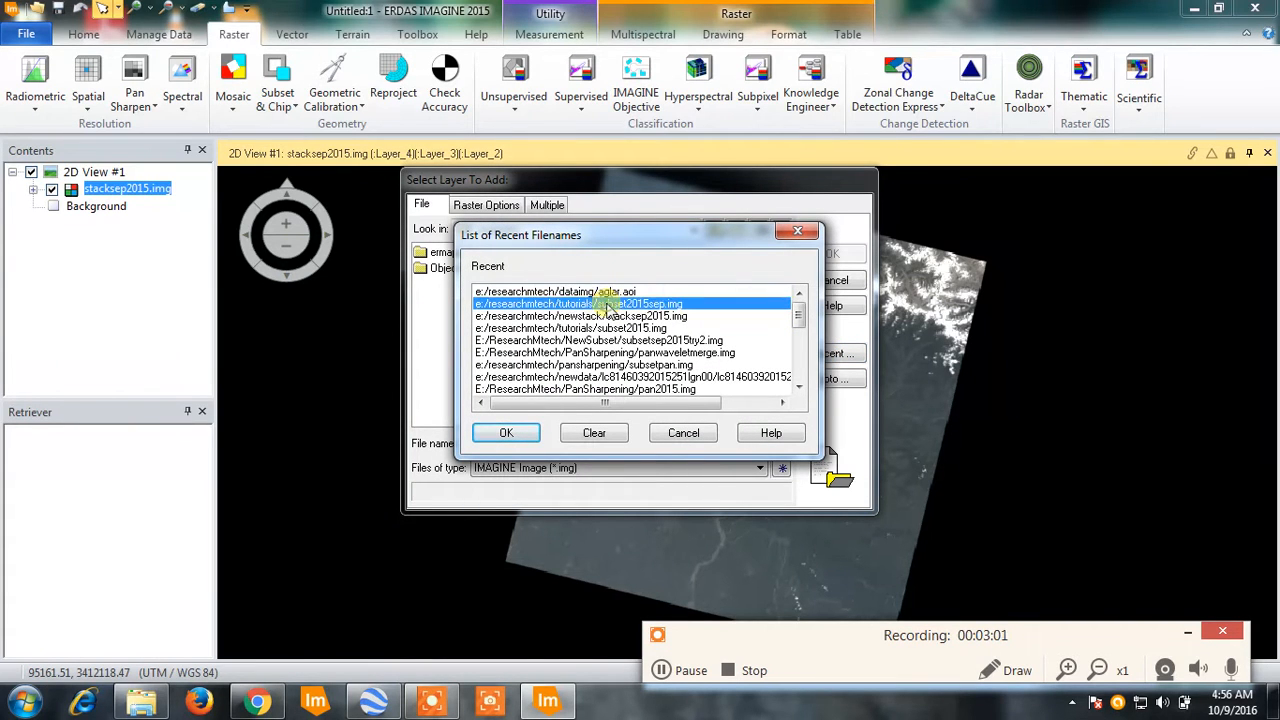
click(512, 435)
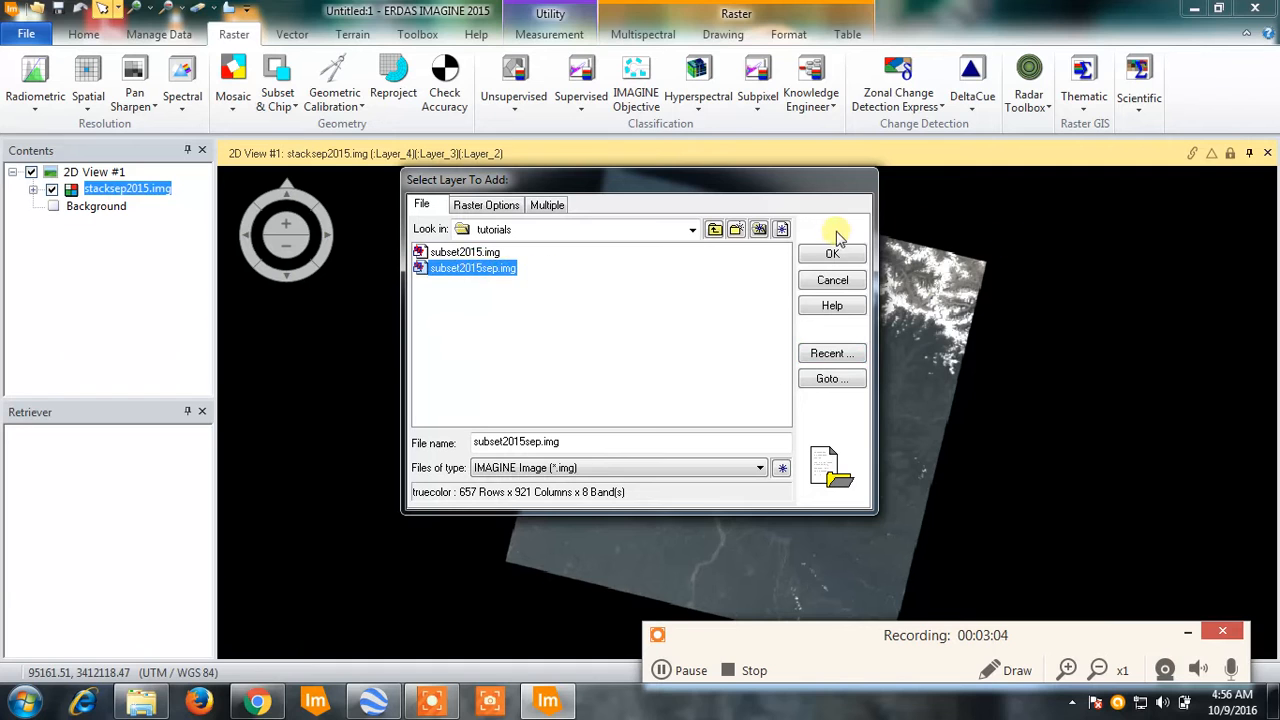
click(831, 252)
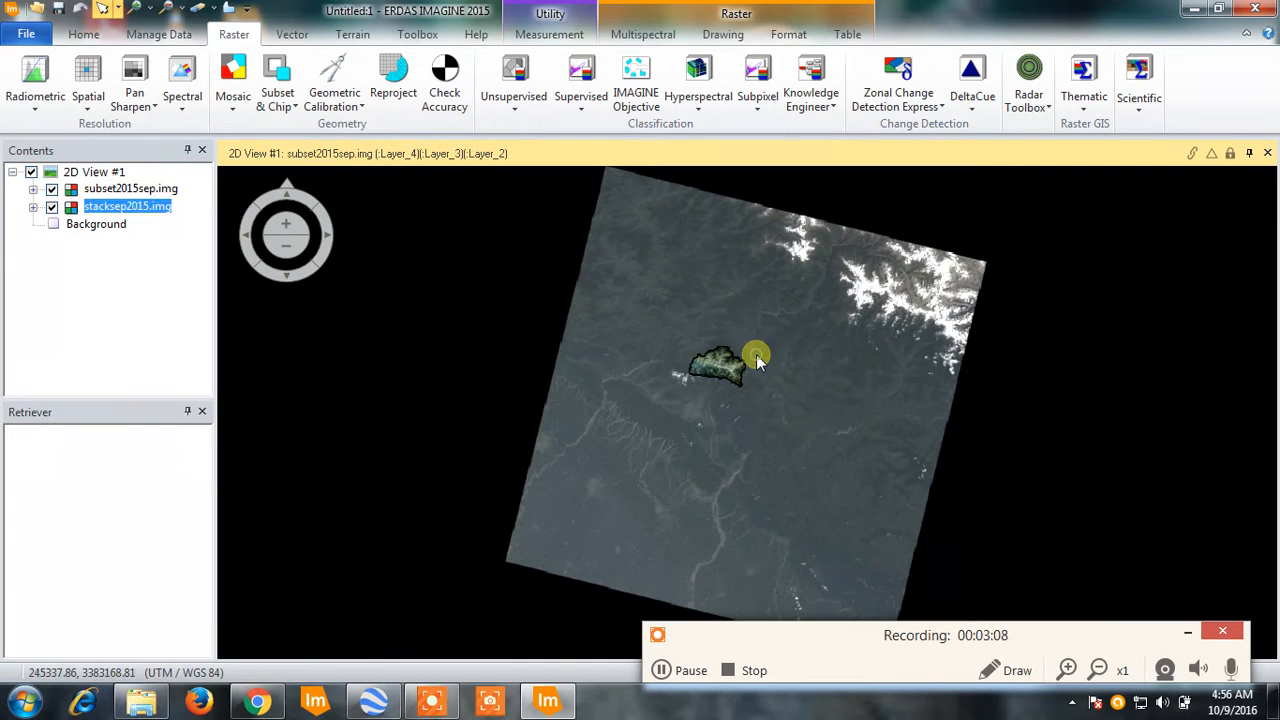
- Remove the stacksep2015.img layer from the 2D view
scroll(740, 368, up, 5)
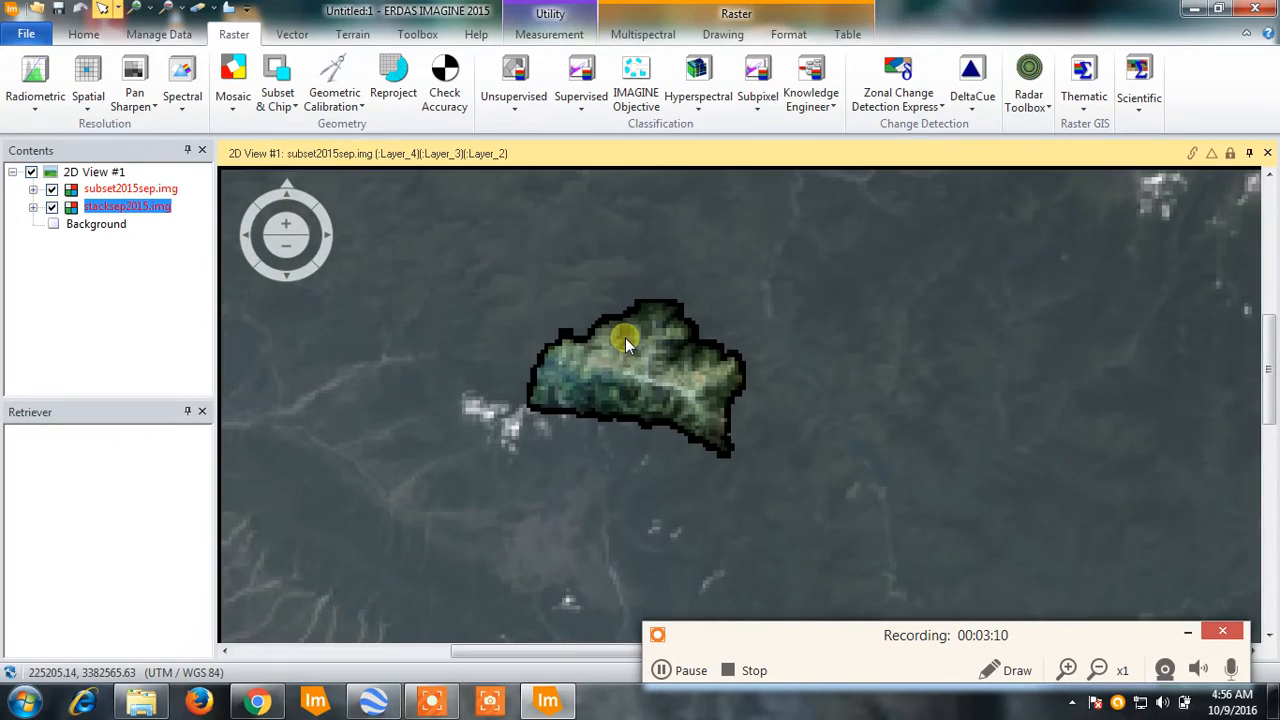
scroll(625, 337, up, 3)
right_click(122, 206)
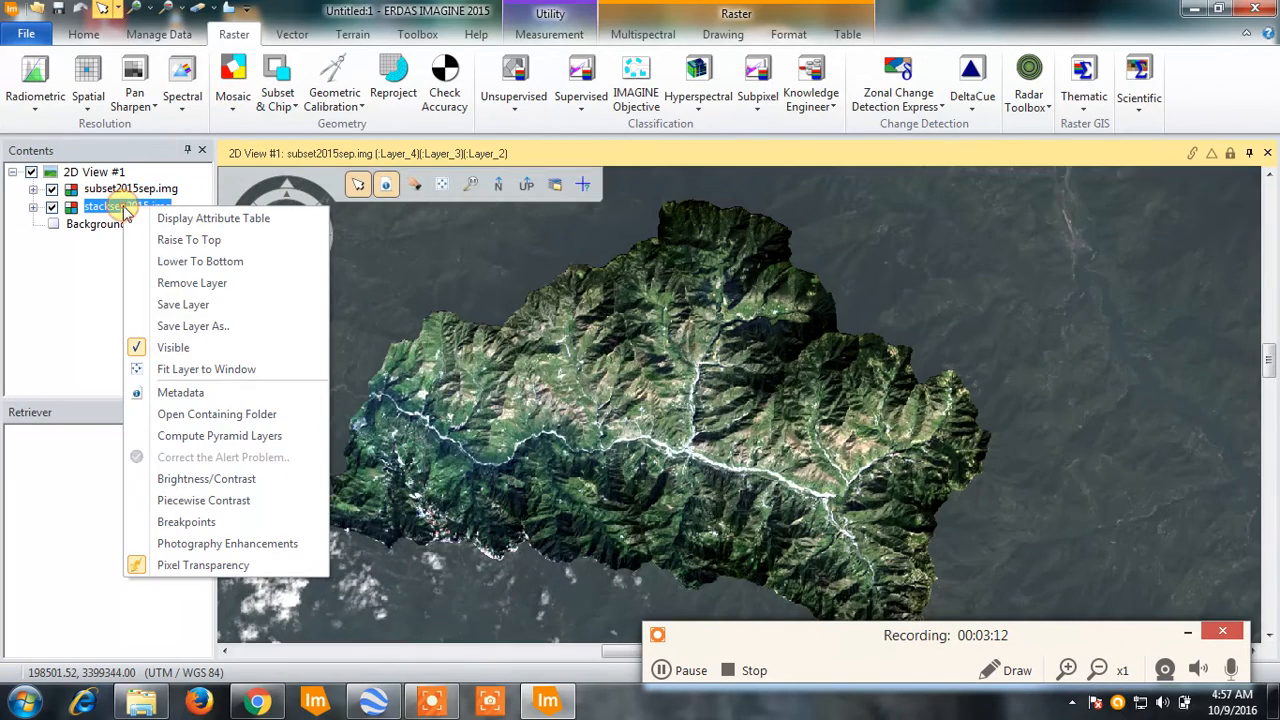
click(212, 290)
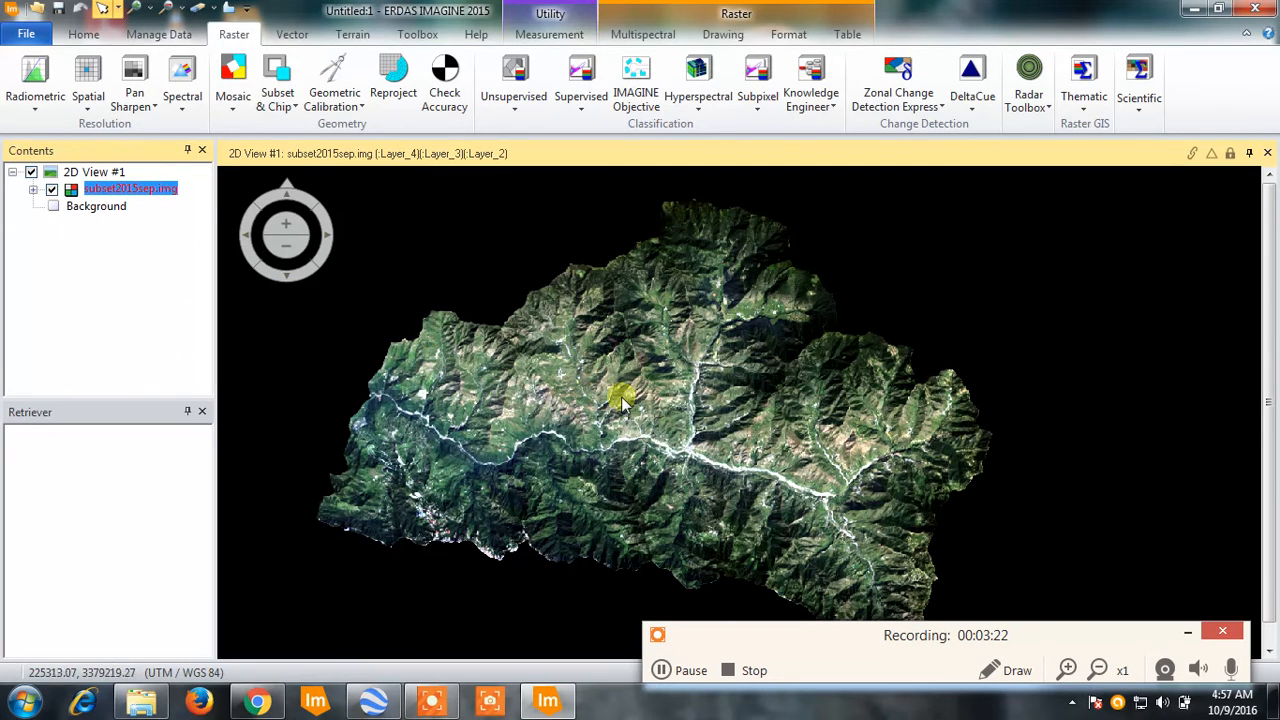
- Examine the river valley in the western part of the subset image at pixel level and at wider scales
mouse_move(408, 170)
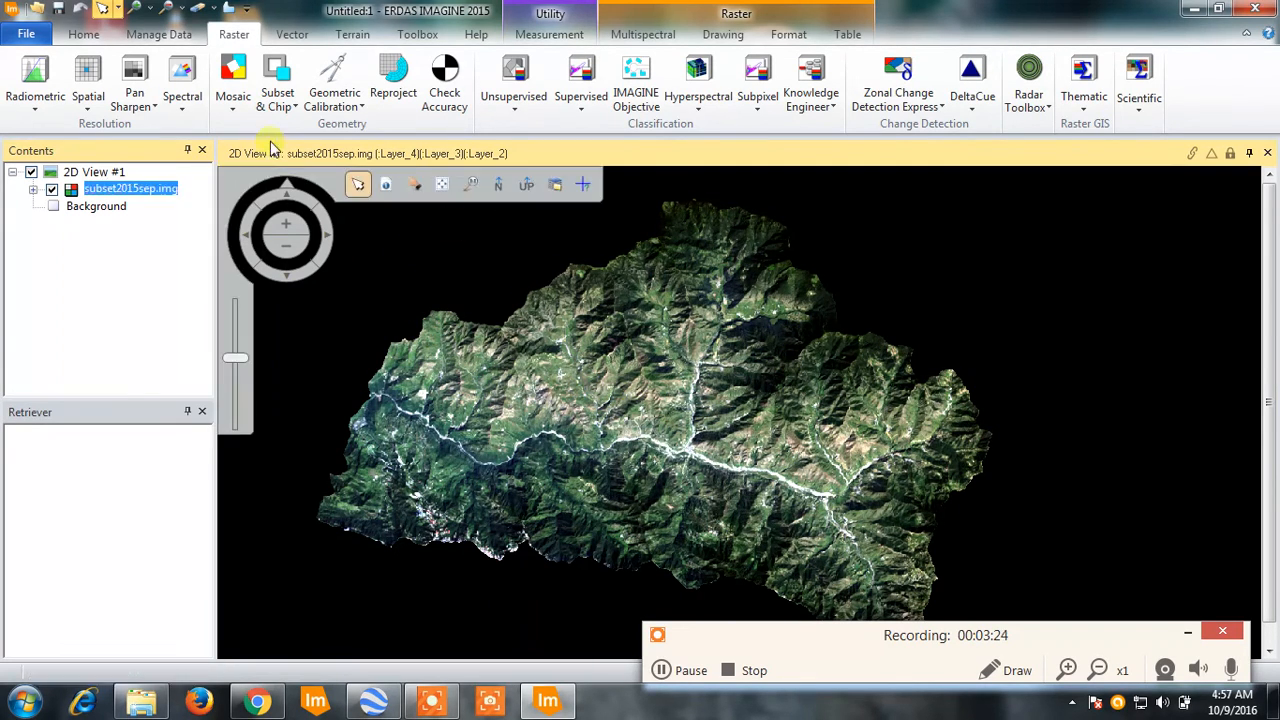
click(138, 8)
drag(440, 360, 585, 466)
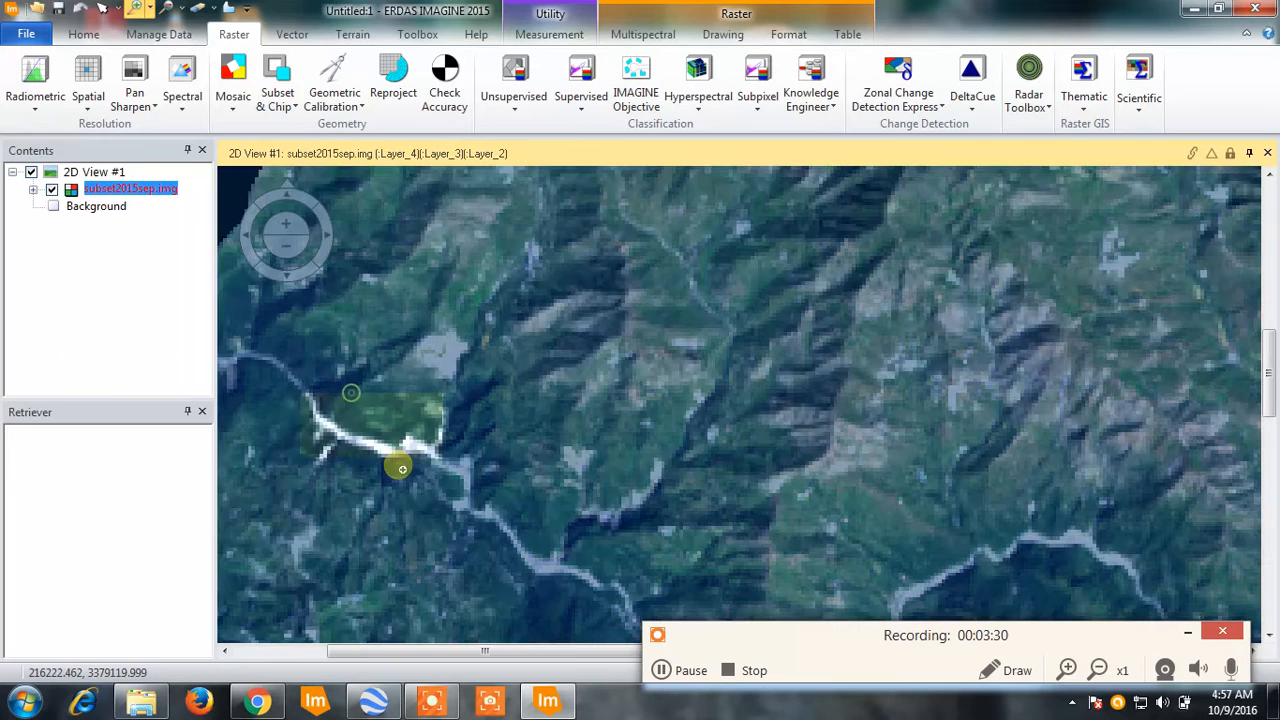
drag(399, 466, 418, 486)
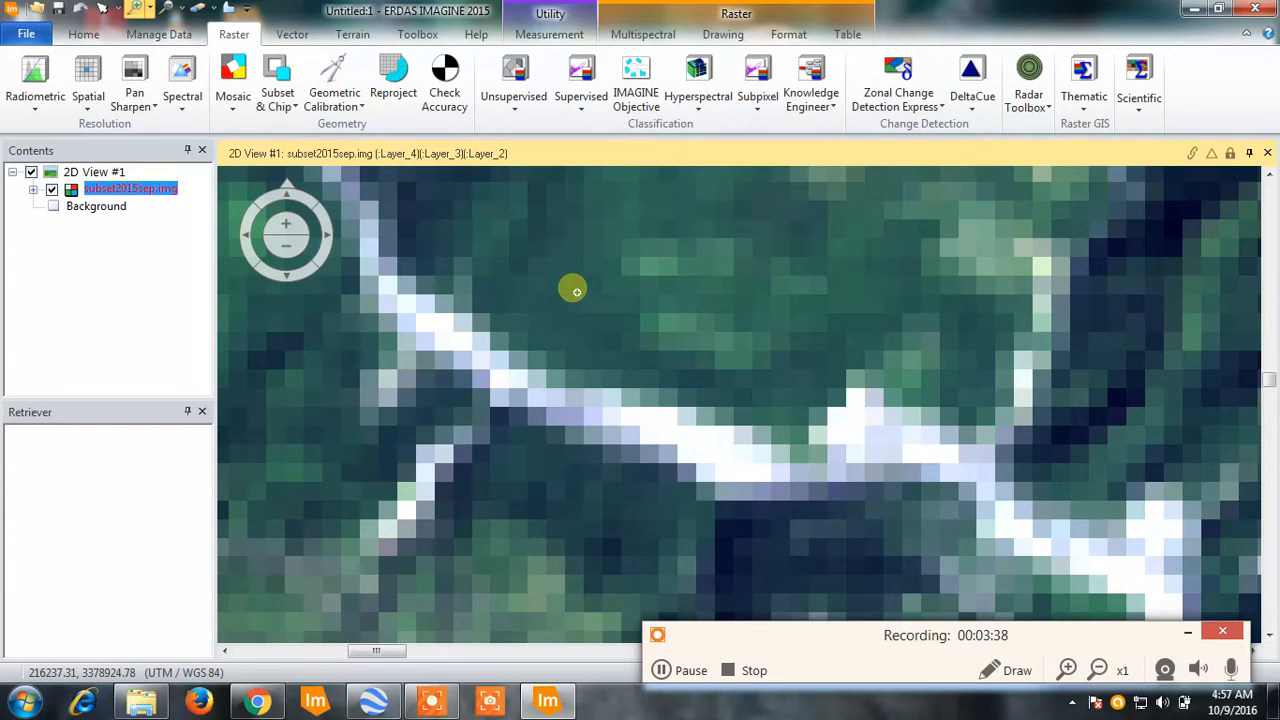
scroll(571, 280, down, 1)
scroll(571, 280, down, 3)
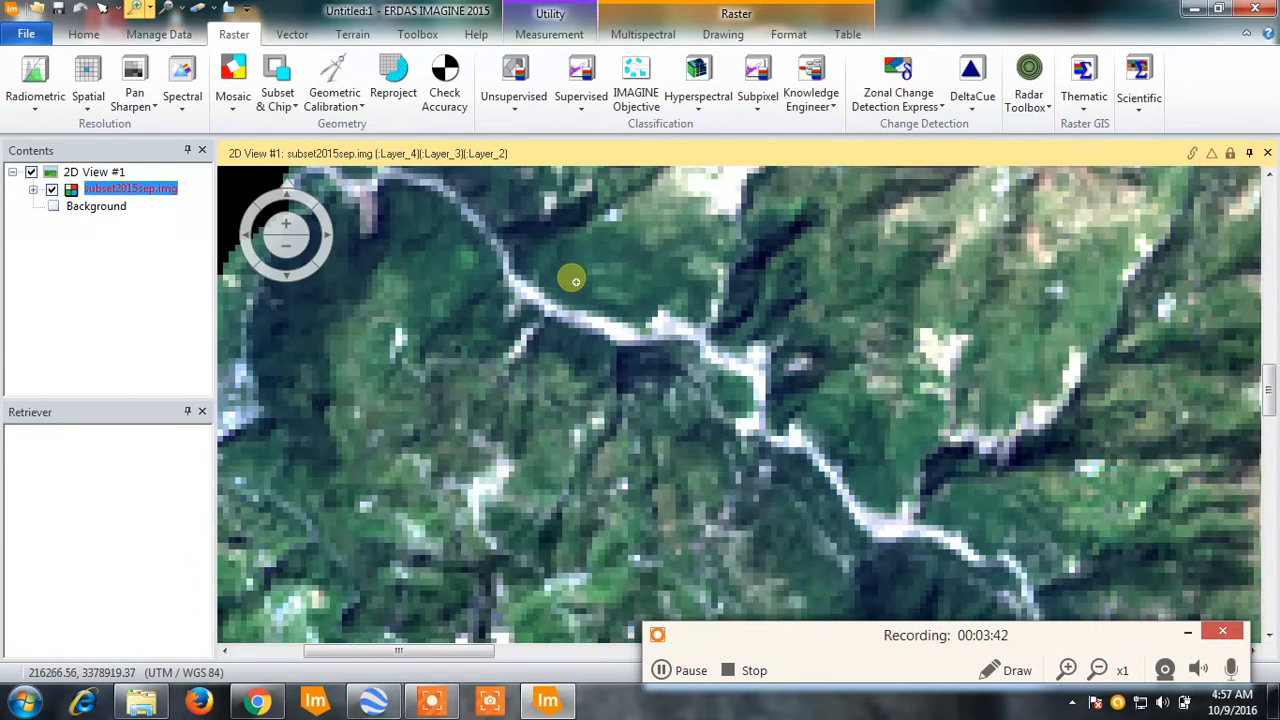
scroll(746, 288, down, 2)
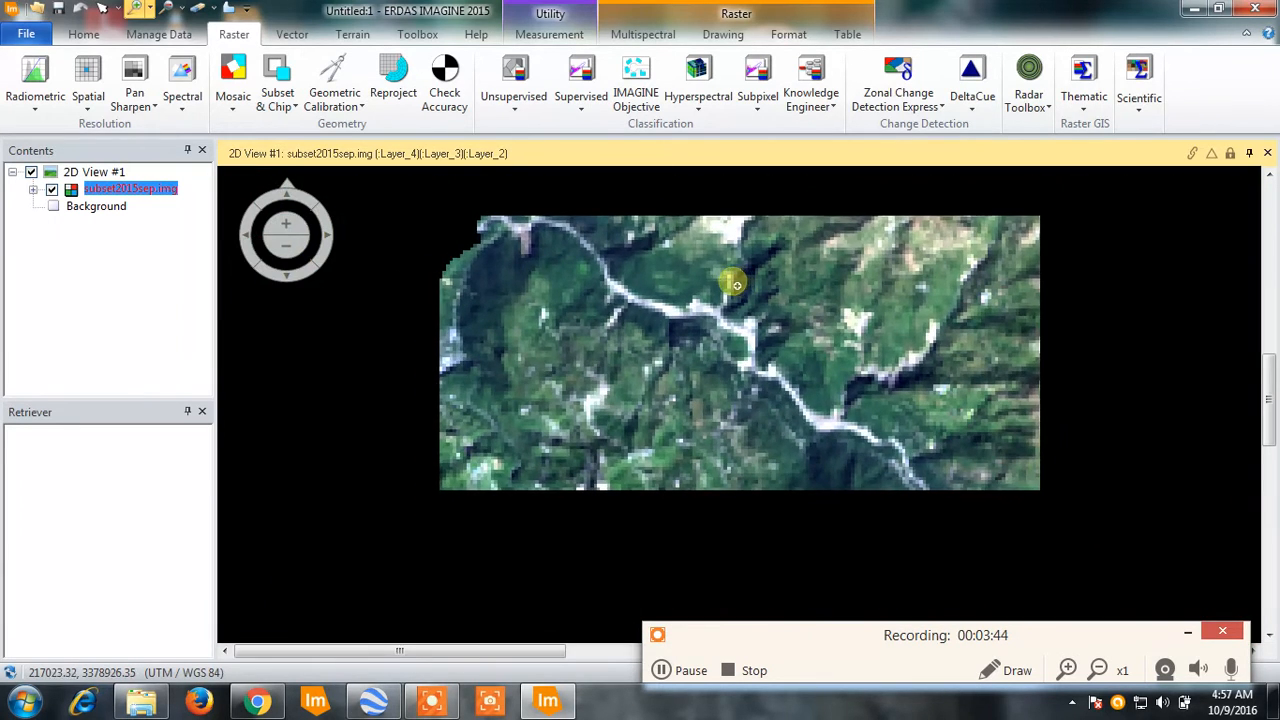
mouse_move(395, 195)
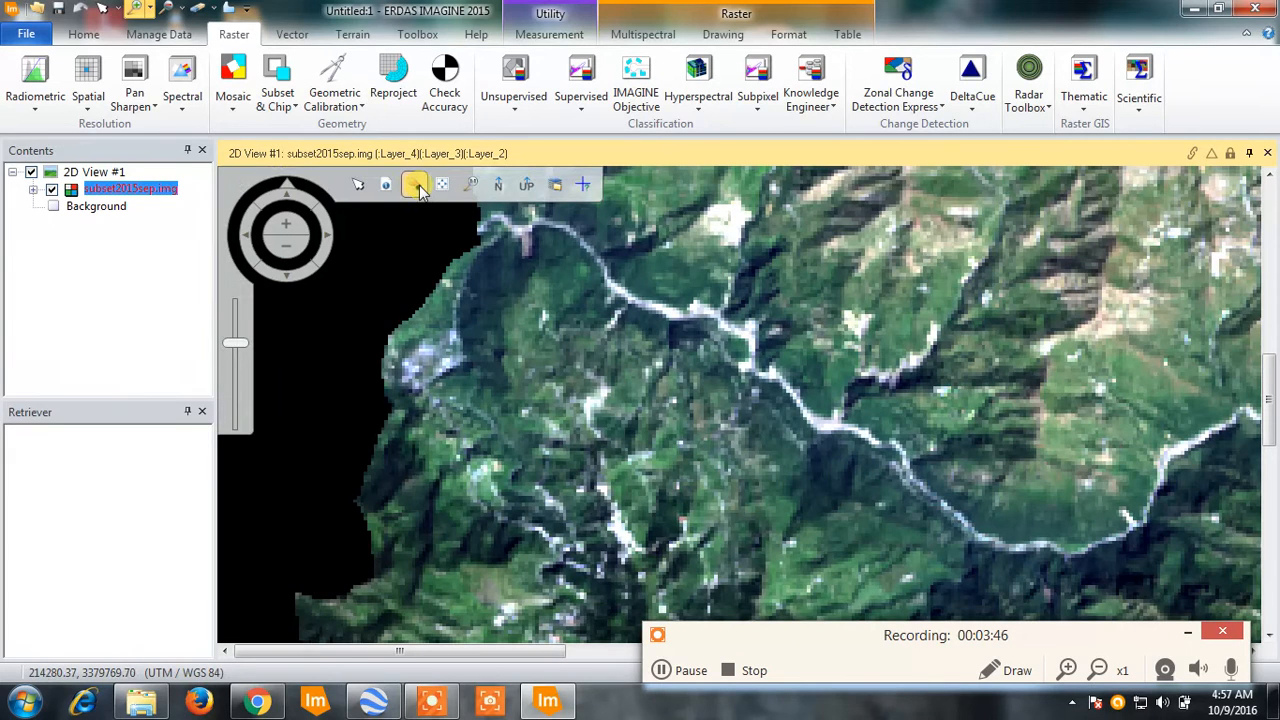
click(418, 185)
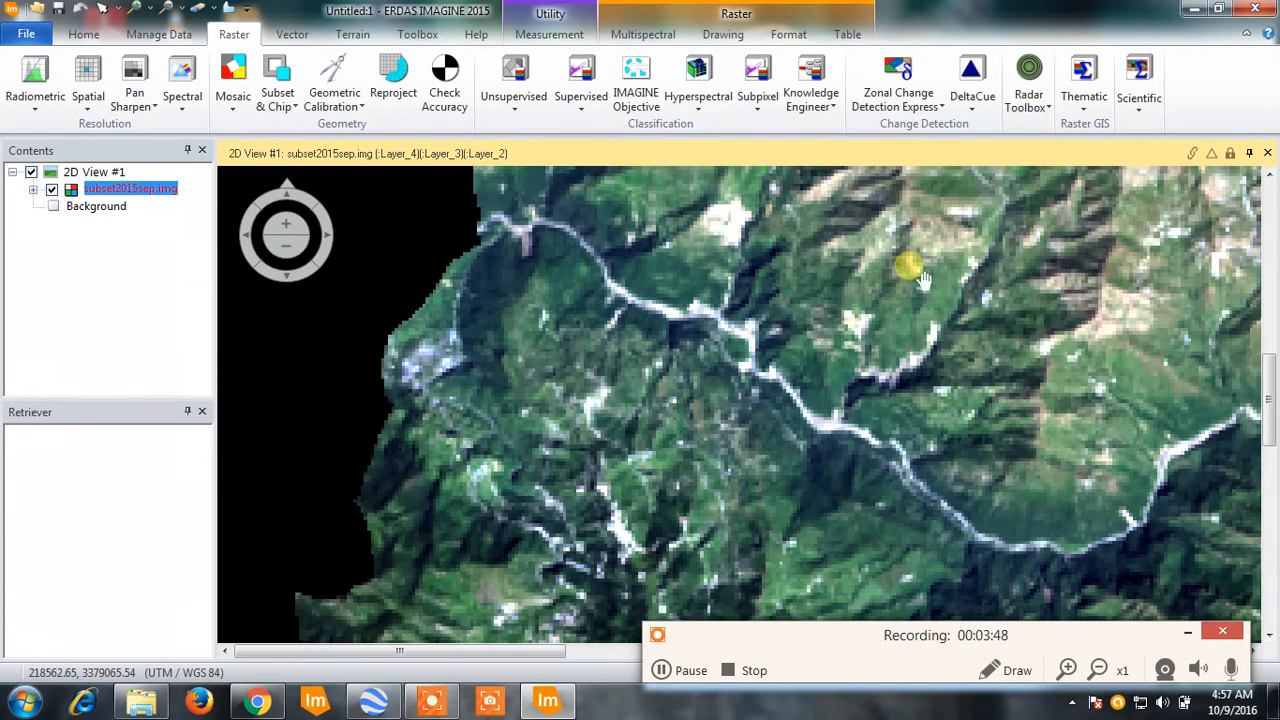
drag(790, 292, 514, 371)
scroll(849, 311, down, 3)
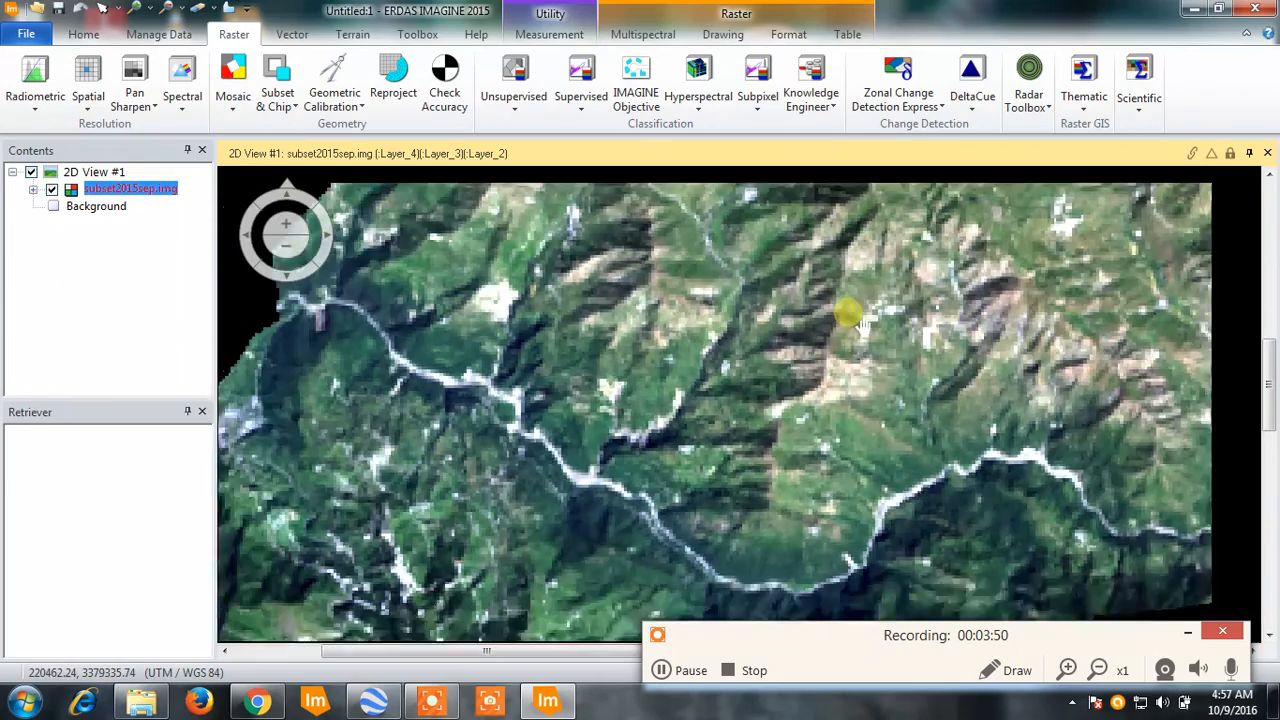
scroll(634, 375, down, 5)
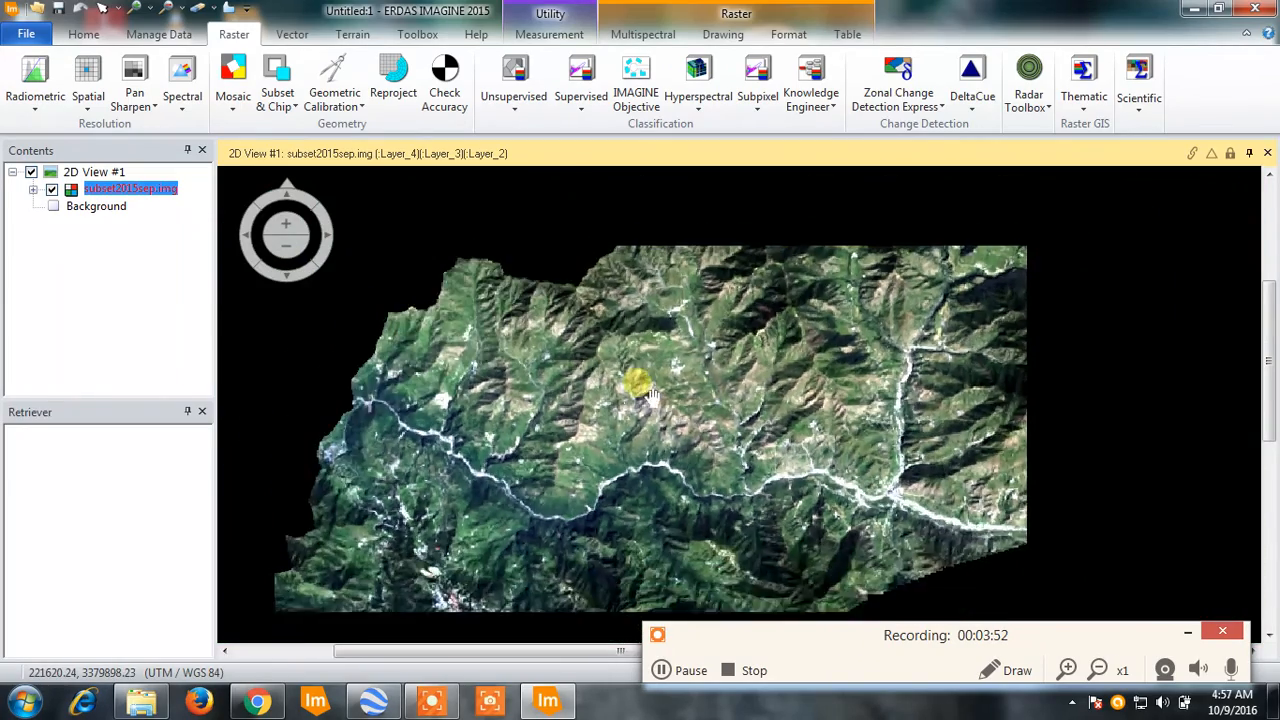
drag(721, 481, 615, 427)
scroll(625, 426, down, 3)
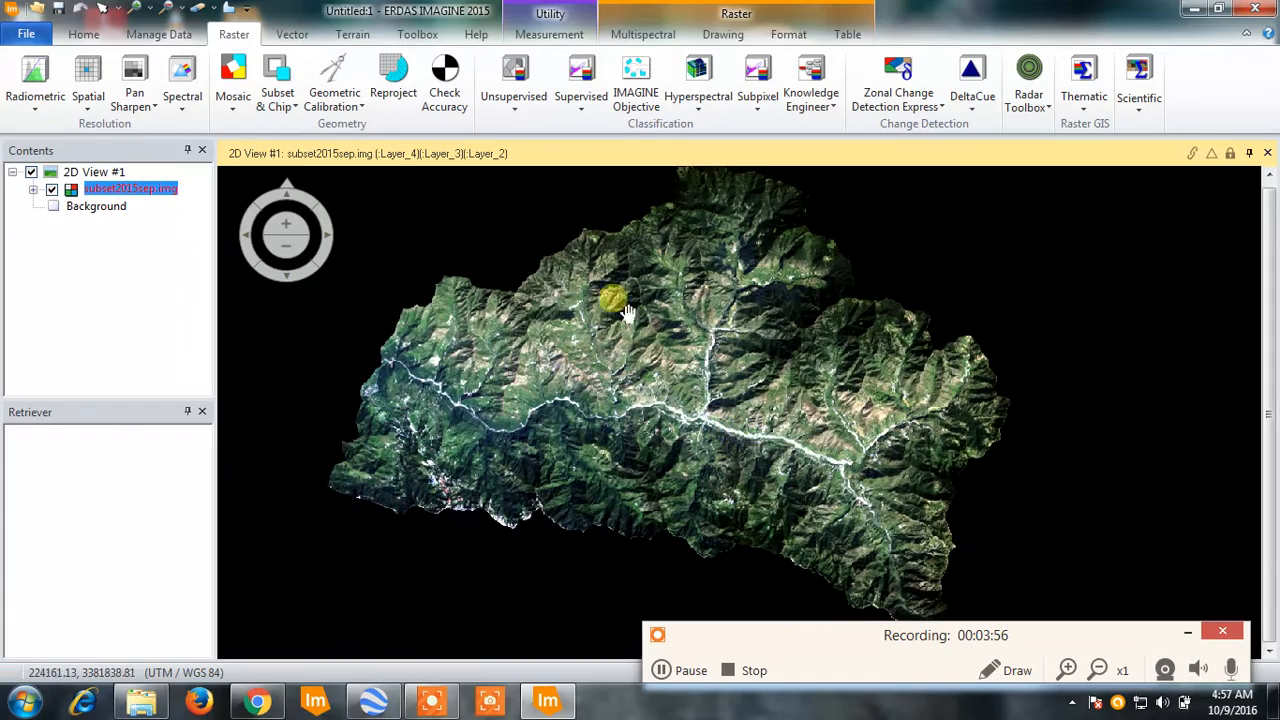
- Inspect the northern ridges, central river junction and southern edge of the subset image, ending with the whole clipped area in view
drag(640, 292, 608, 338)
scroll(697, 289, up, 4)
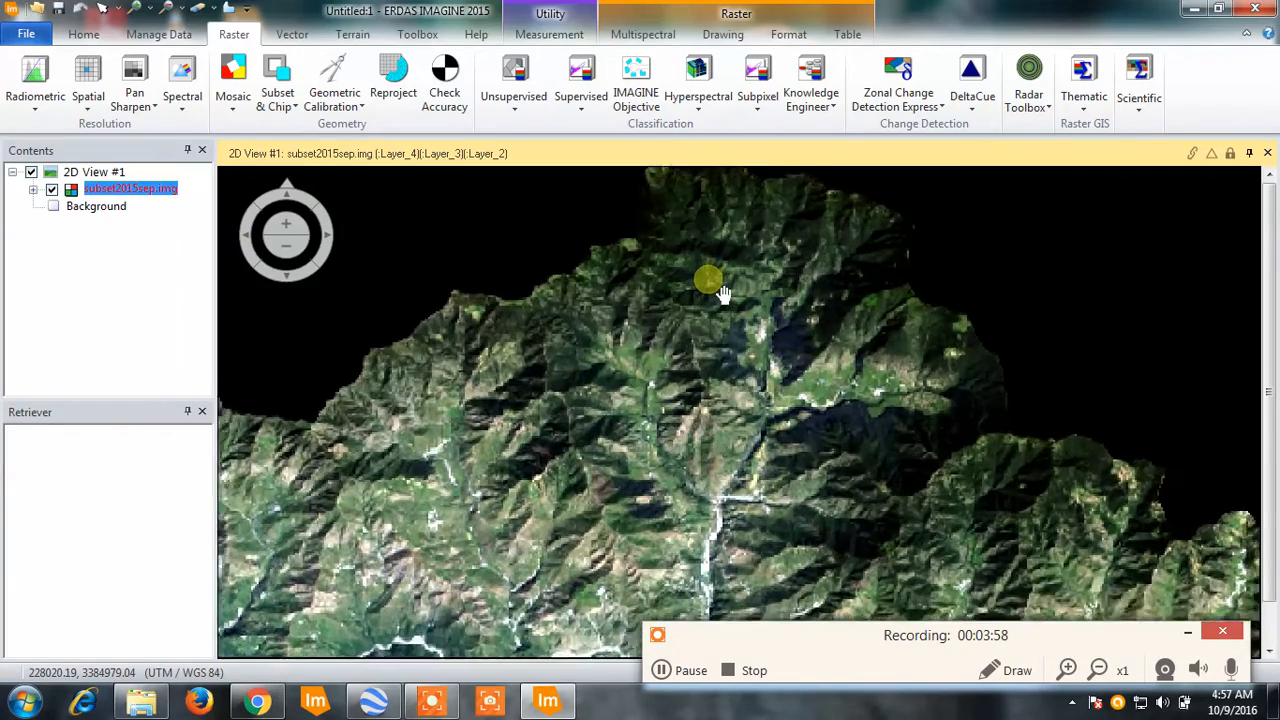
drag(583, 394, 637, 390)
scroll(637, 390, up, 5)
scroll(633, 402, down, 5)
scroll(629, 400, up, 3)
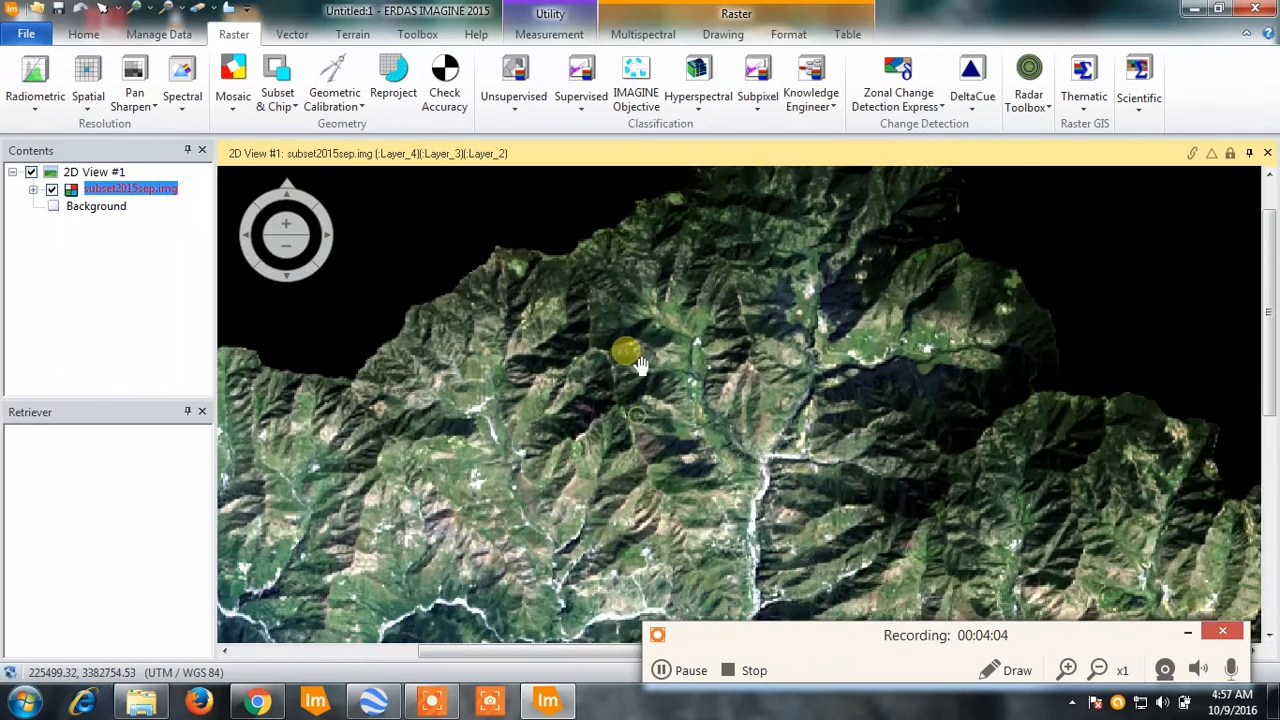
drag(678, 537, 620, 412)
drag(644, 458, 598, 386)
drag(561, 506, 594, 446)
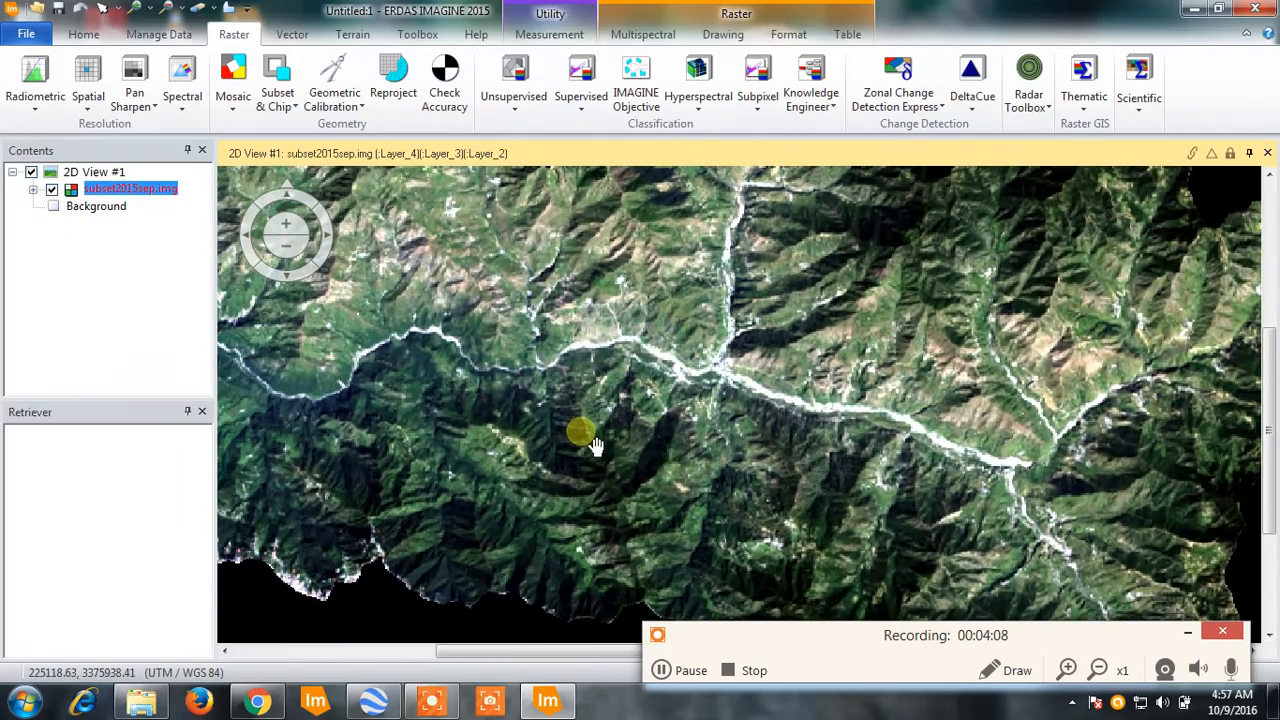
scroll(610, 360, down, 3)
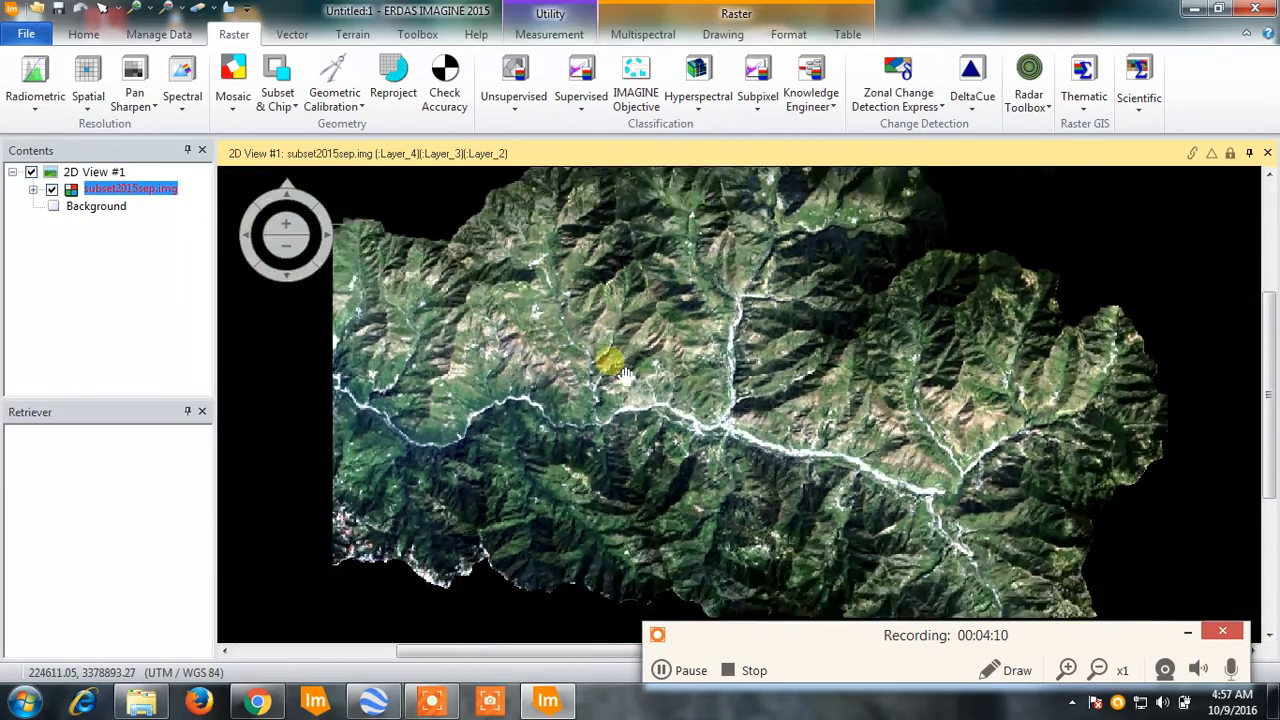
drag(550, 288, 609, 316)
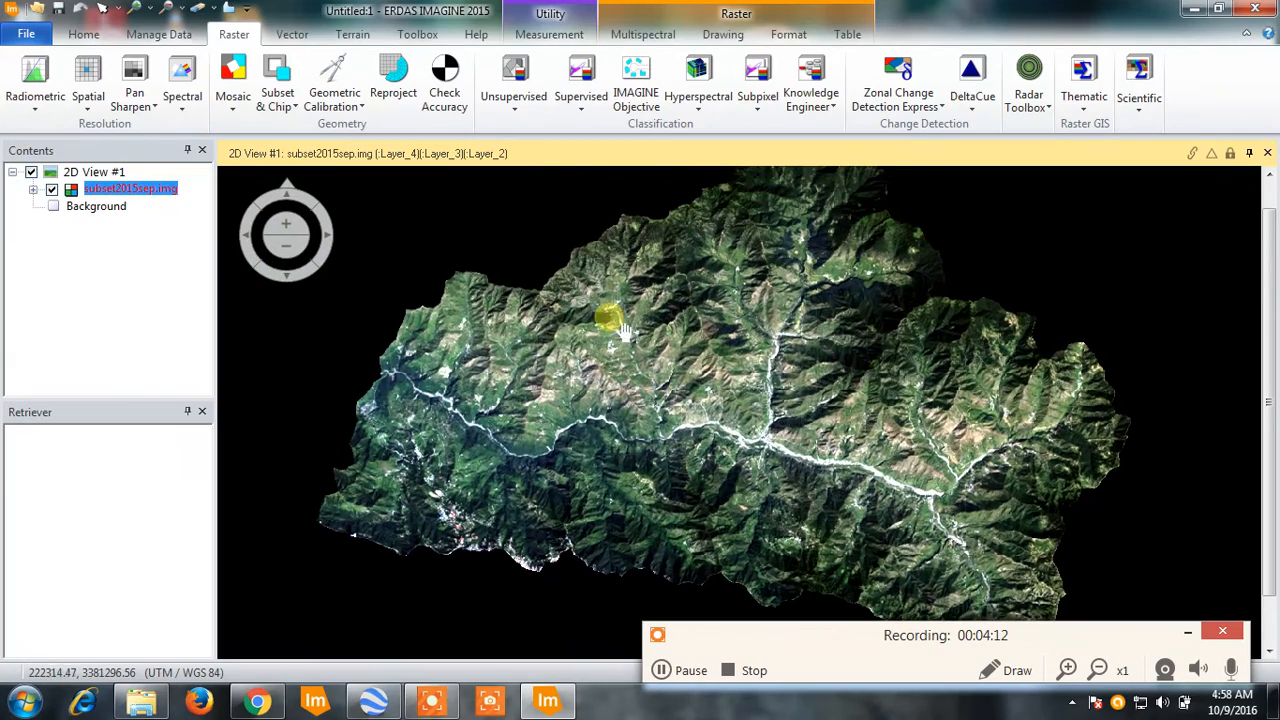
drag(471, 347, 532, 350)
scroll(600, 345, down, 3)
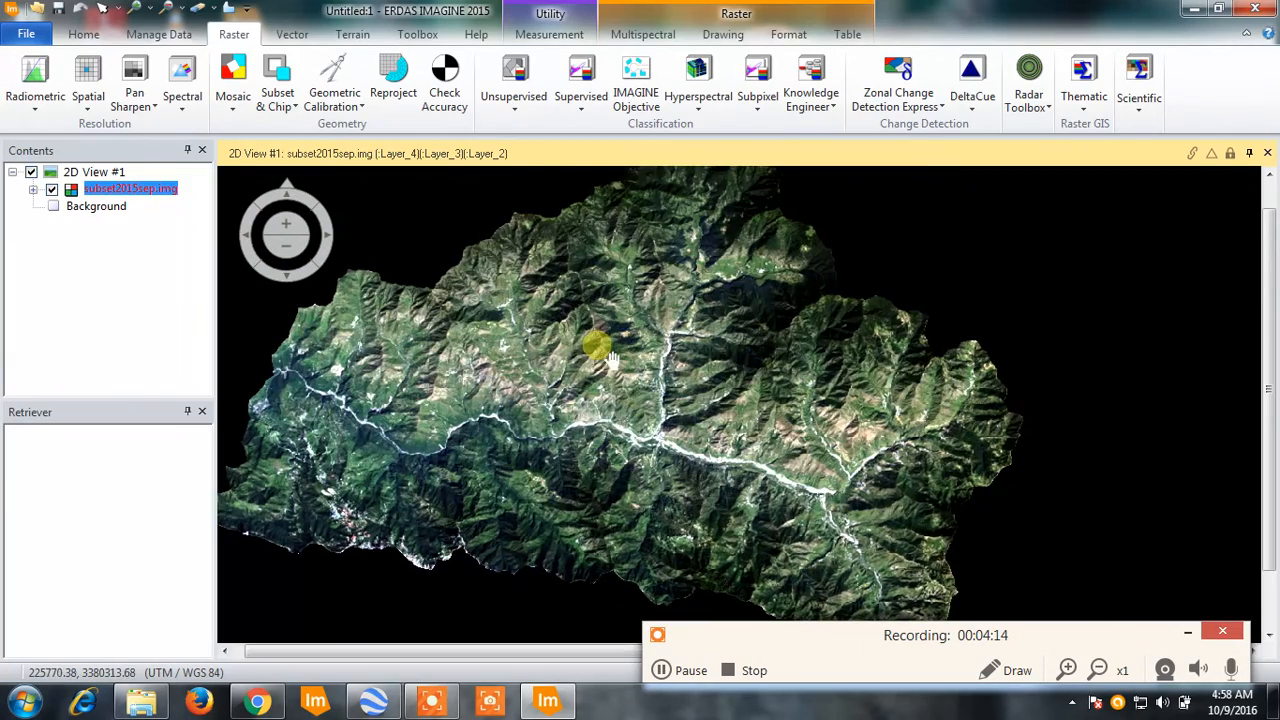
scroll(612, 360, up, 3)
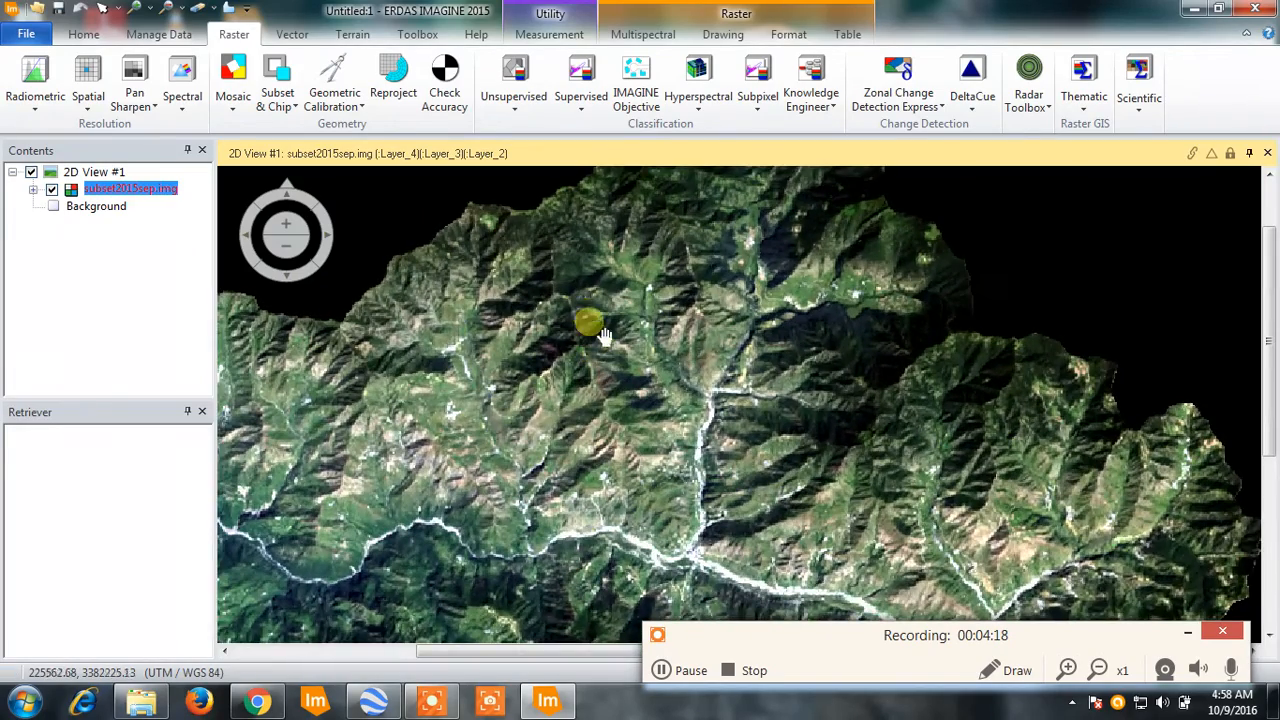
drag(602, 331, 621, 349)
scroll(621, 349, down, 2)
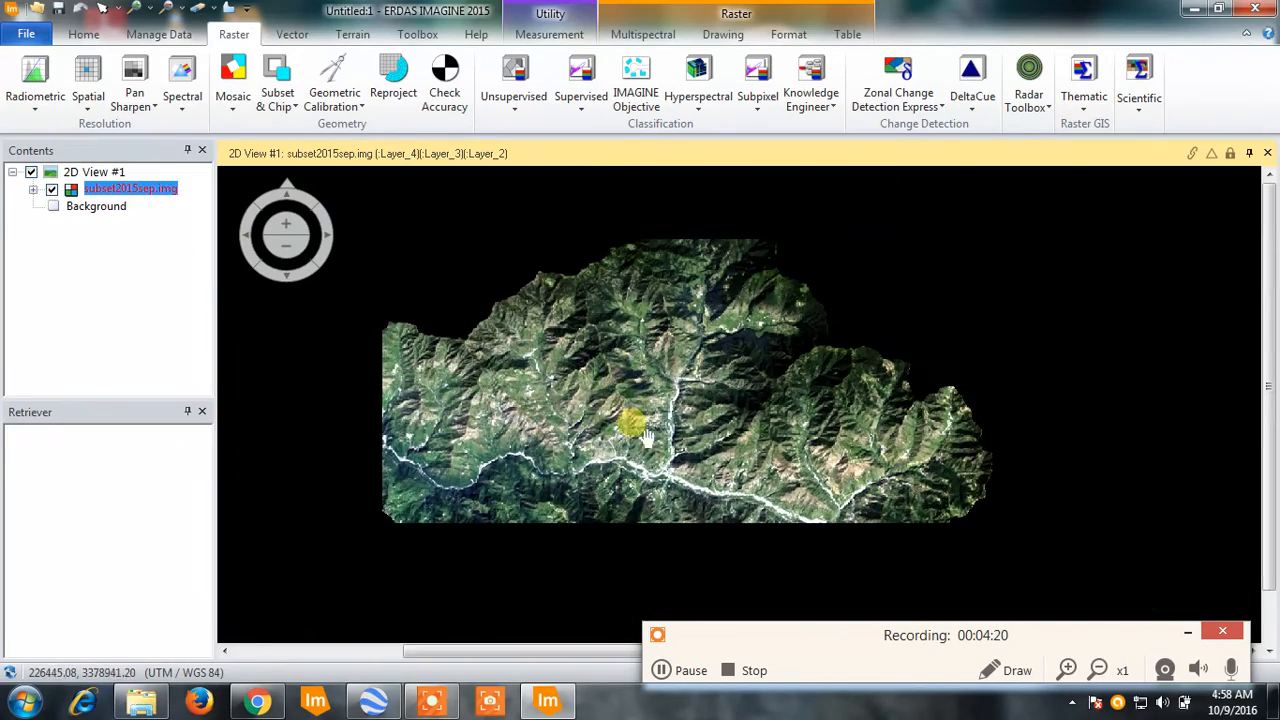
scroll(651, 468, up, 1)
drag(657, 478, 655, 437)
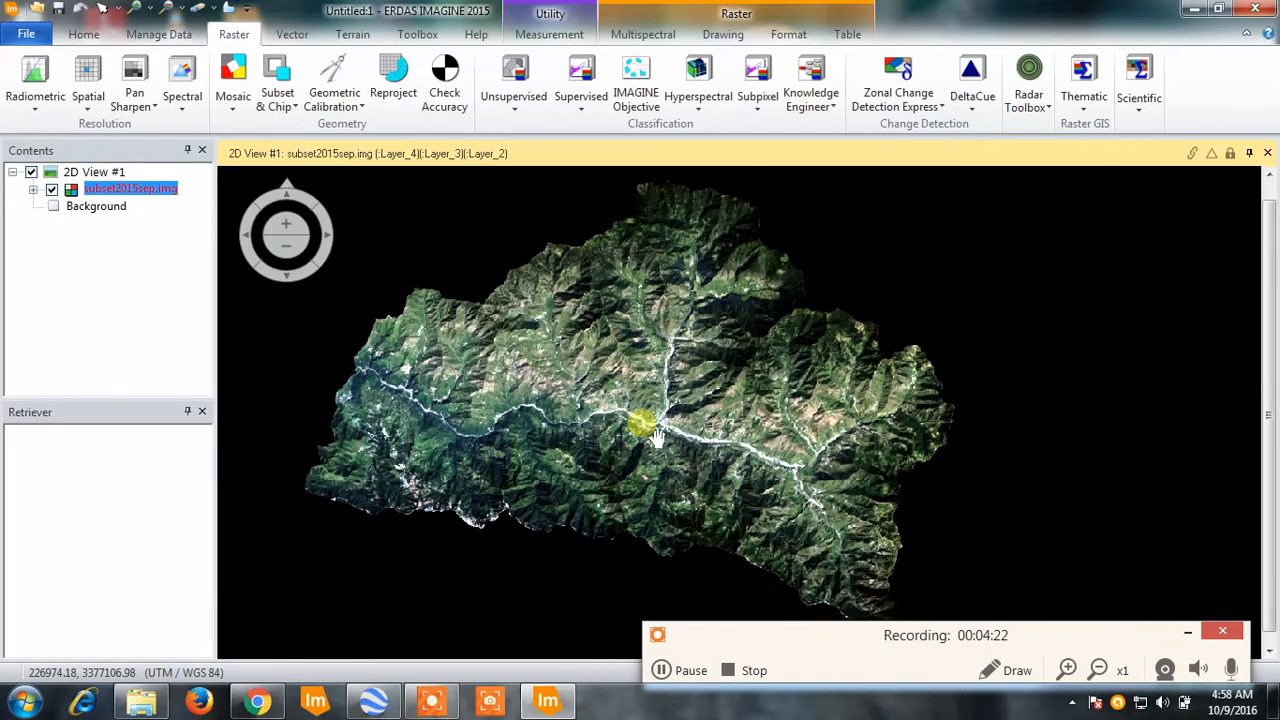
scroll(655, 437, down, 1)
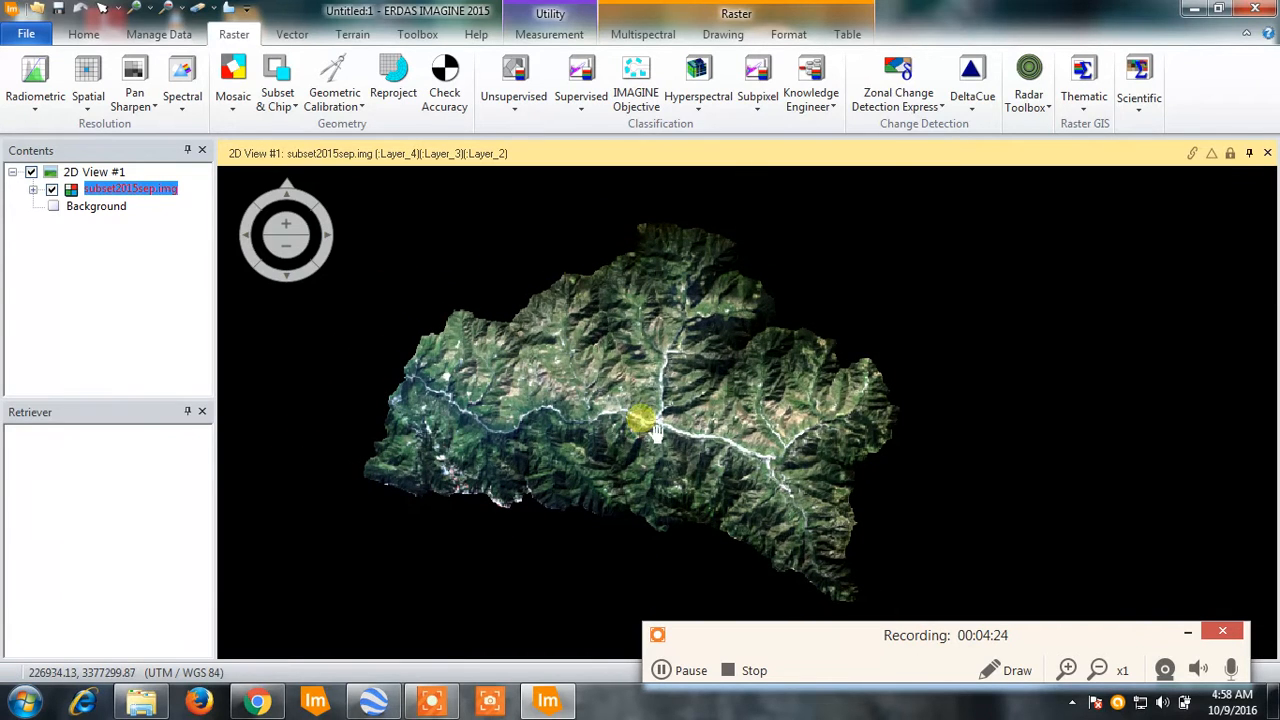
drag(624, 353, 600, 365)
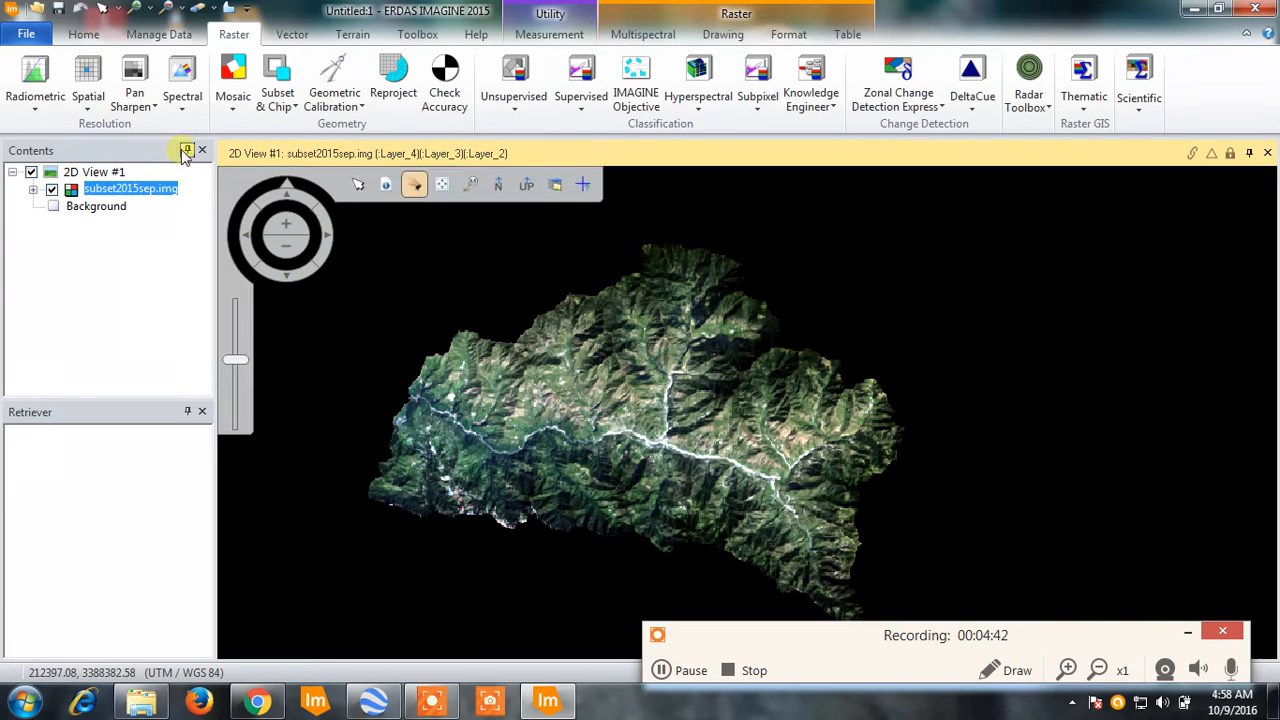
- Open the Create Subset Image tool to review its input, output and AOI settings, and close it without running
click(285, 102)
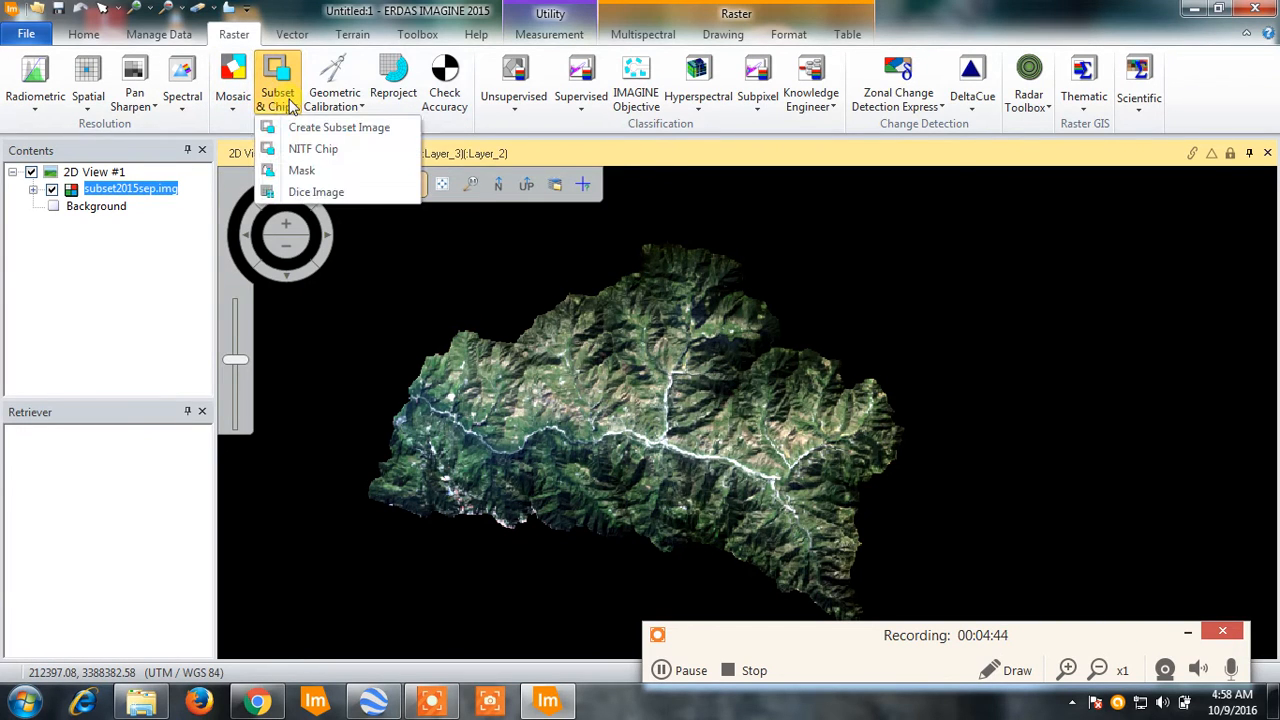
click(416, 130)
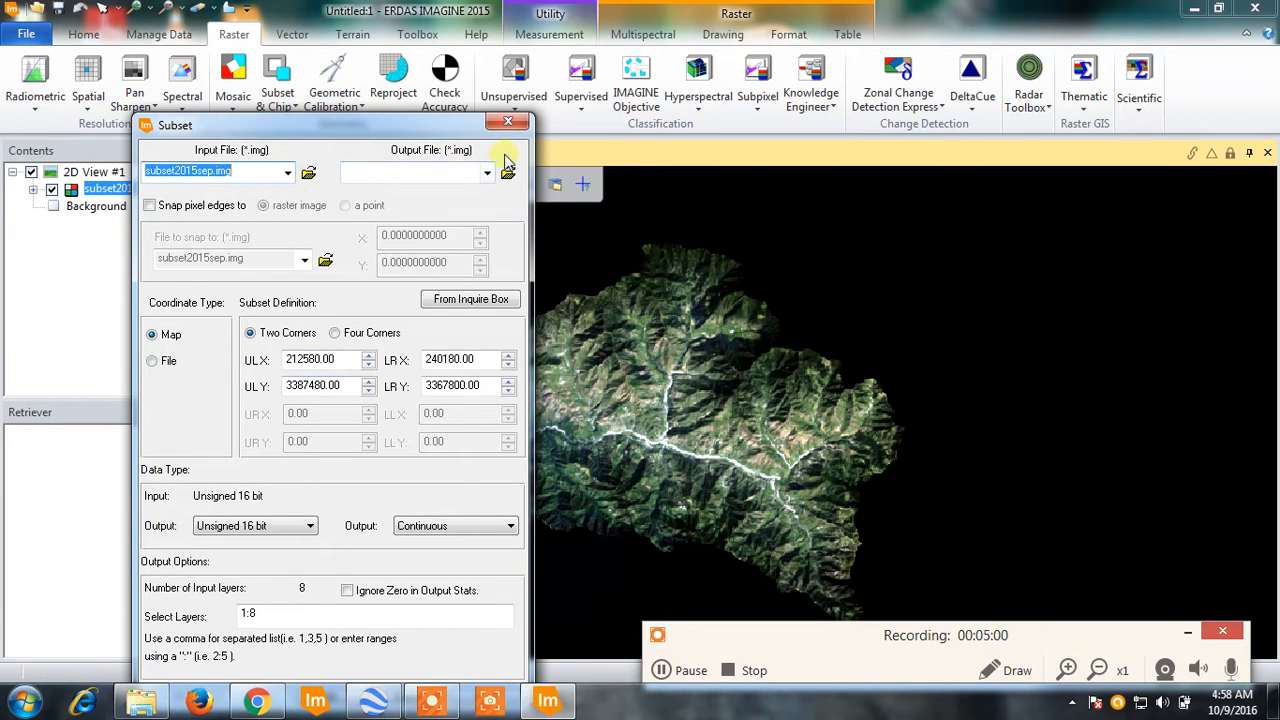
click(508, 124)
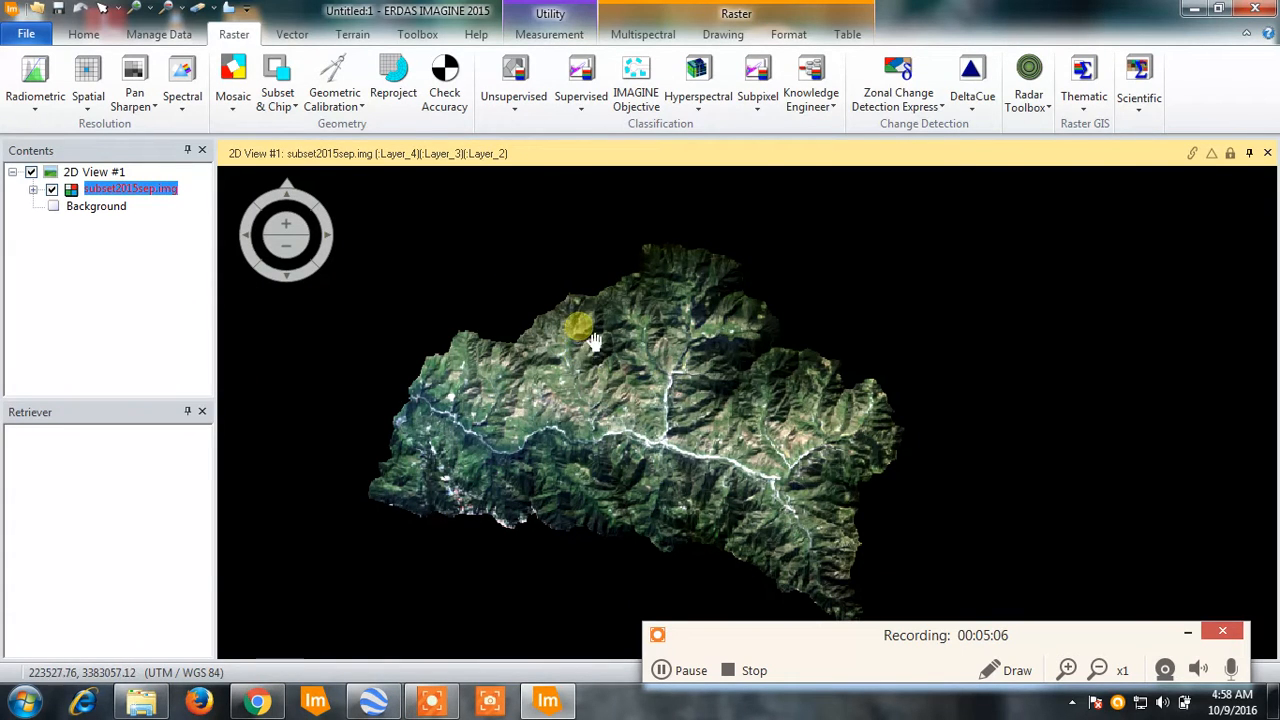
drag(645, 419, 641, 392)
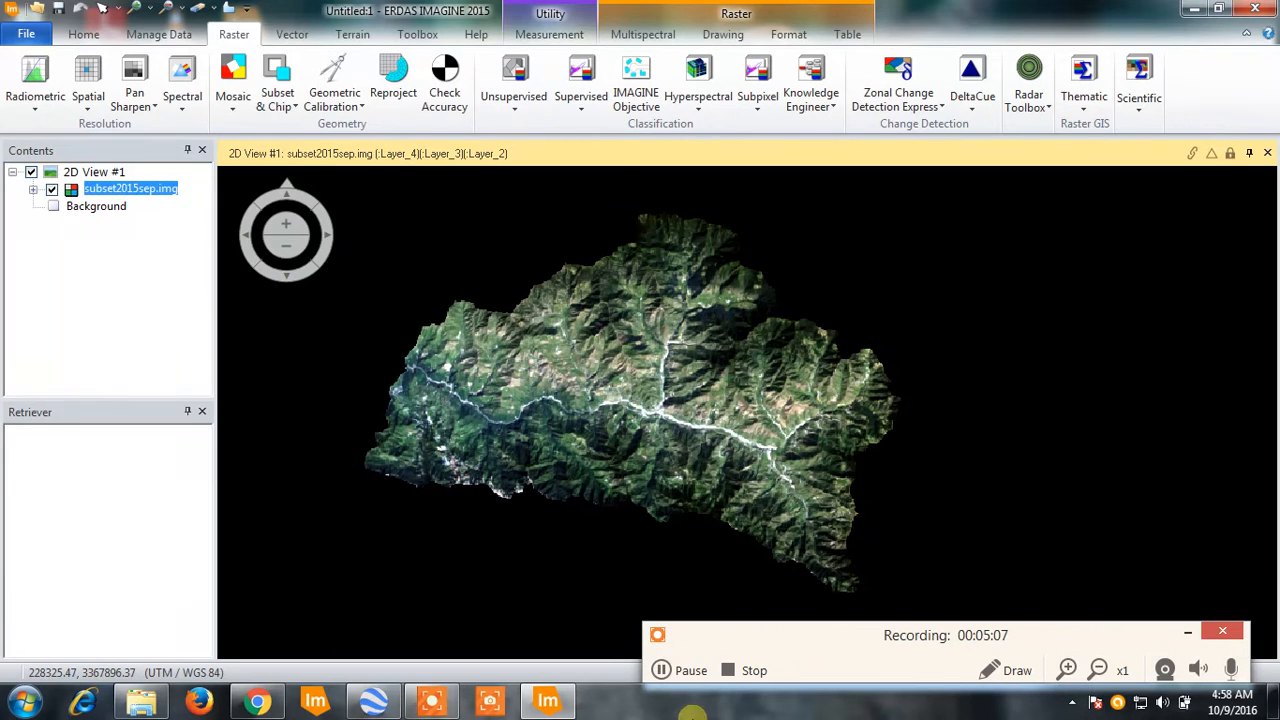
click(663, 670)
click(663, 670)
drag(663, 405, 670, 410)
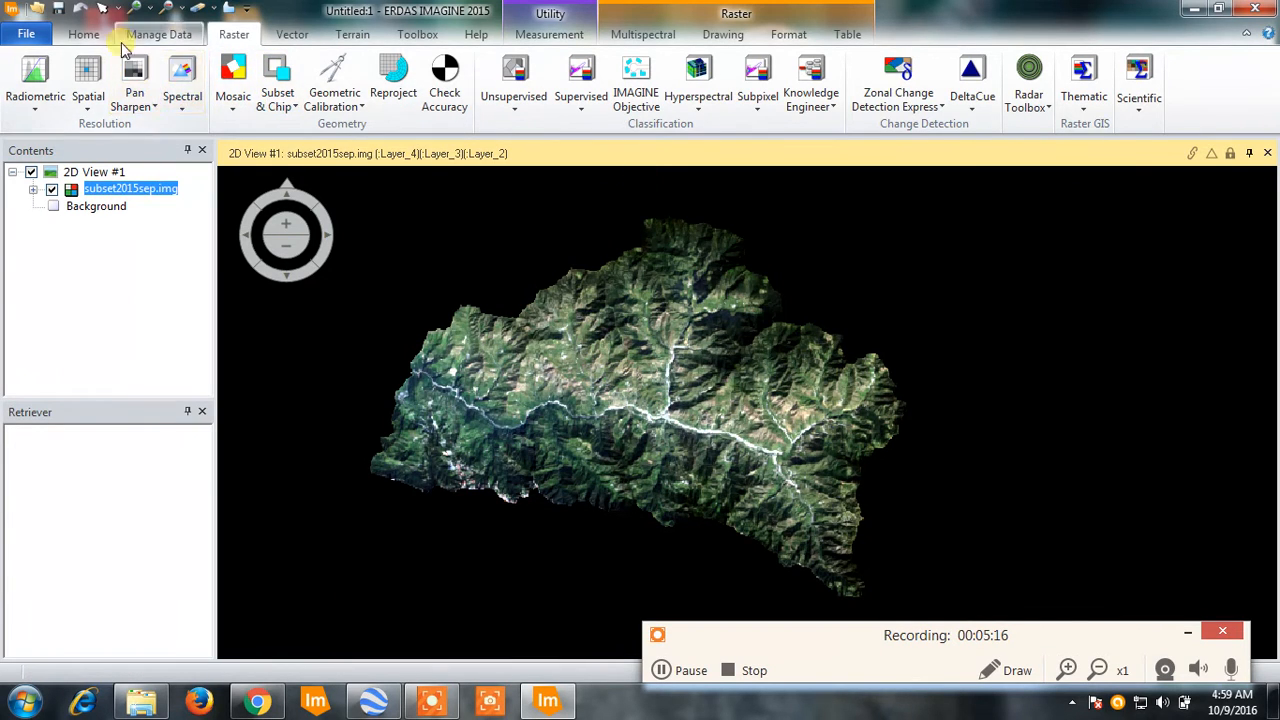
- Create a second 2D view alongside the subset image's view
click(85, 36)
click(524, 102)
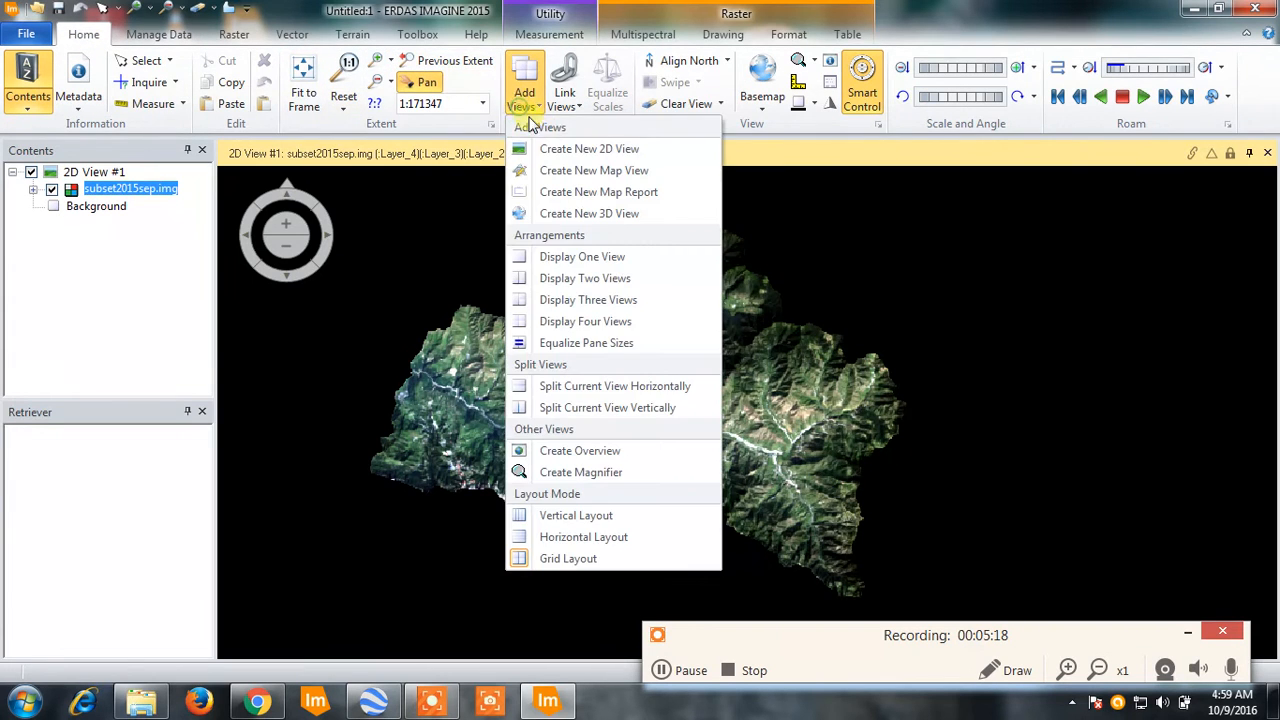
click(555, 146)
- Load the raster subsetpan.img from the PanSharpening folder in E:\ResearchMtech into the new 2D view
right_click(893, 315)
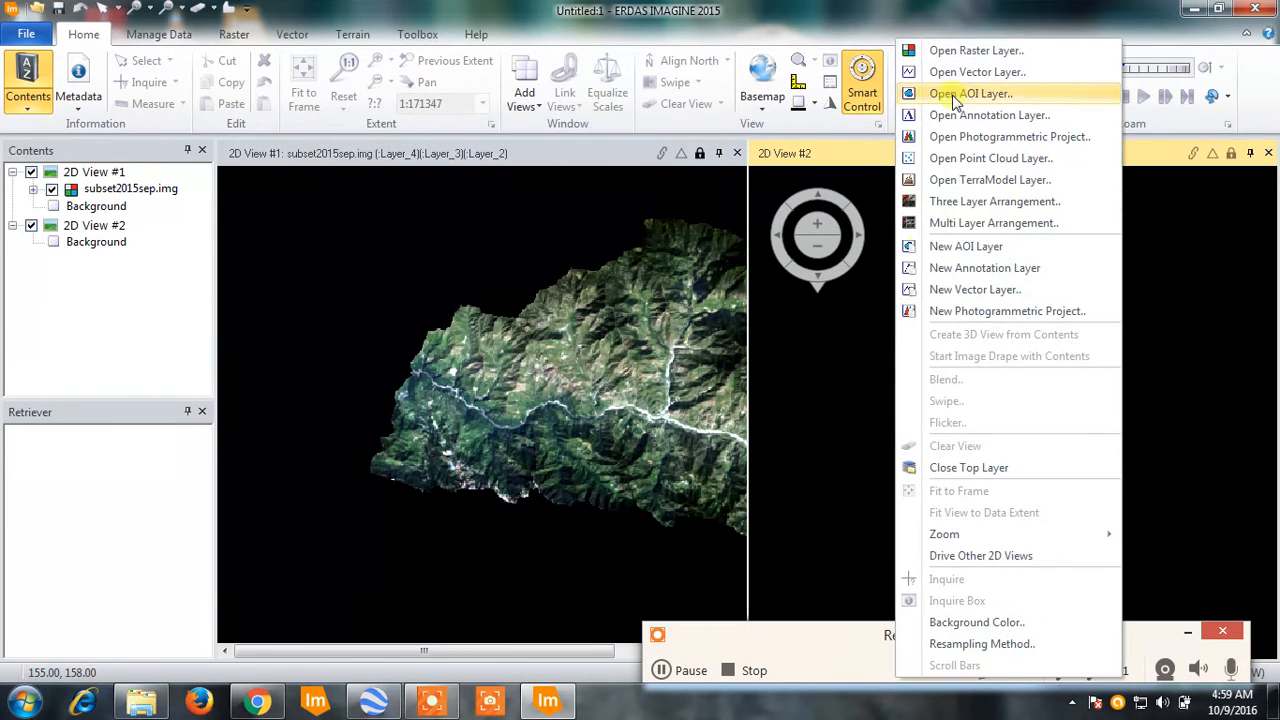
click(957, 52)
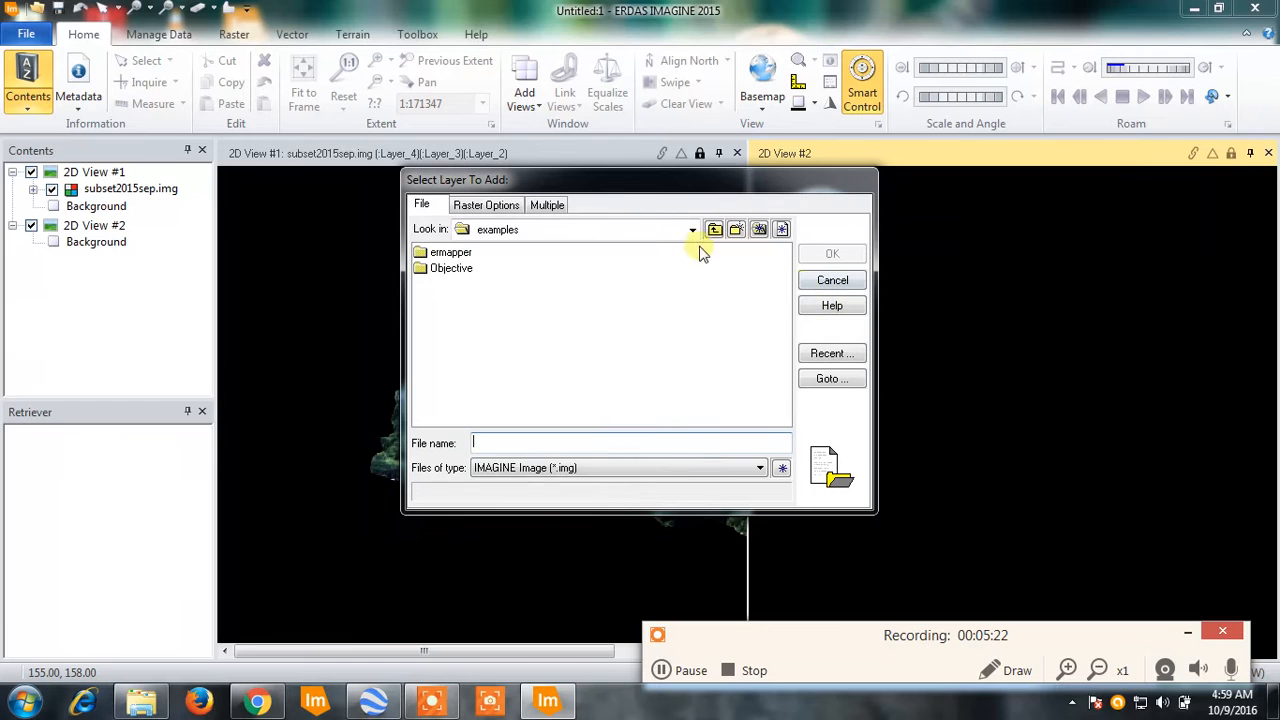
click(648, 229)
click(520, 350)
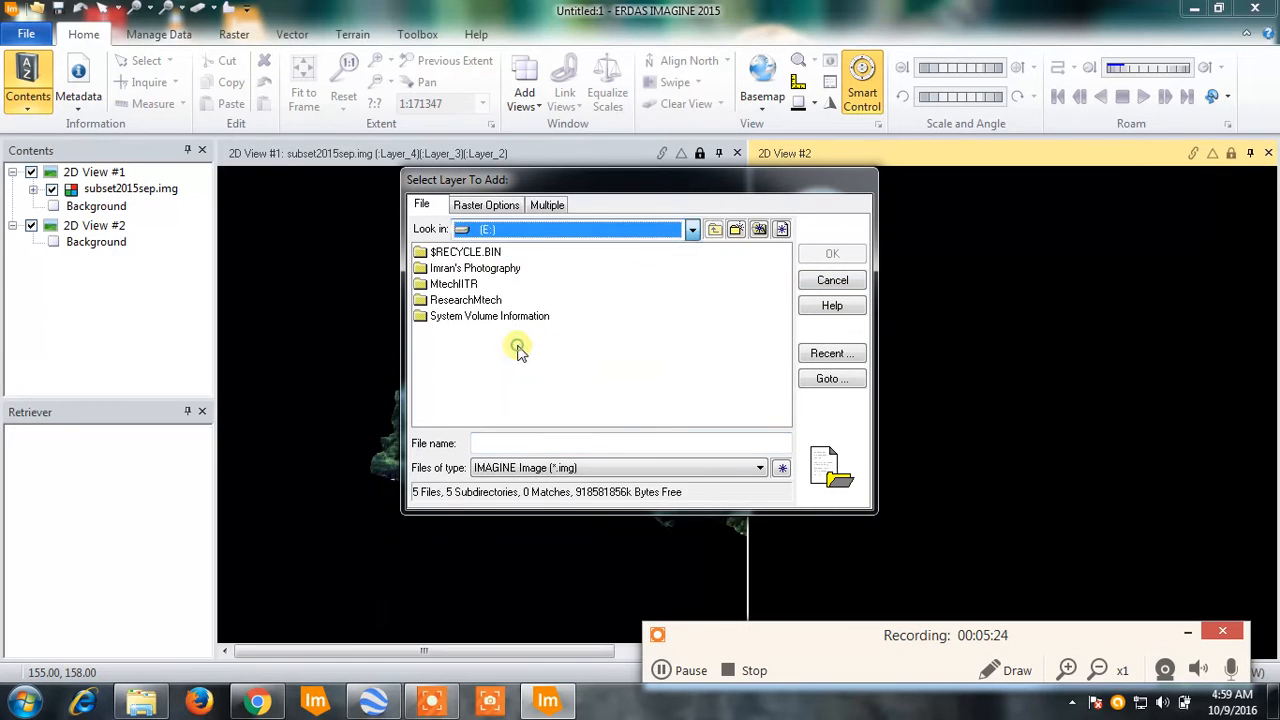
double_click(470, 300)
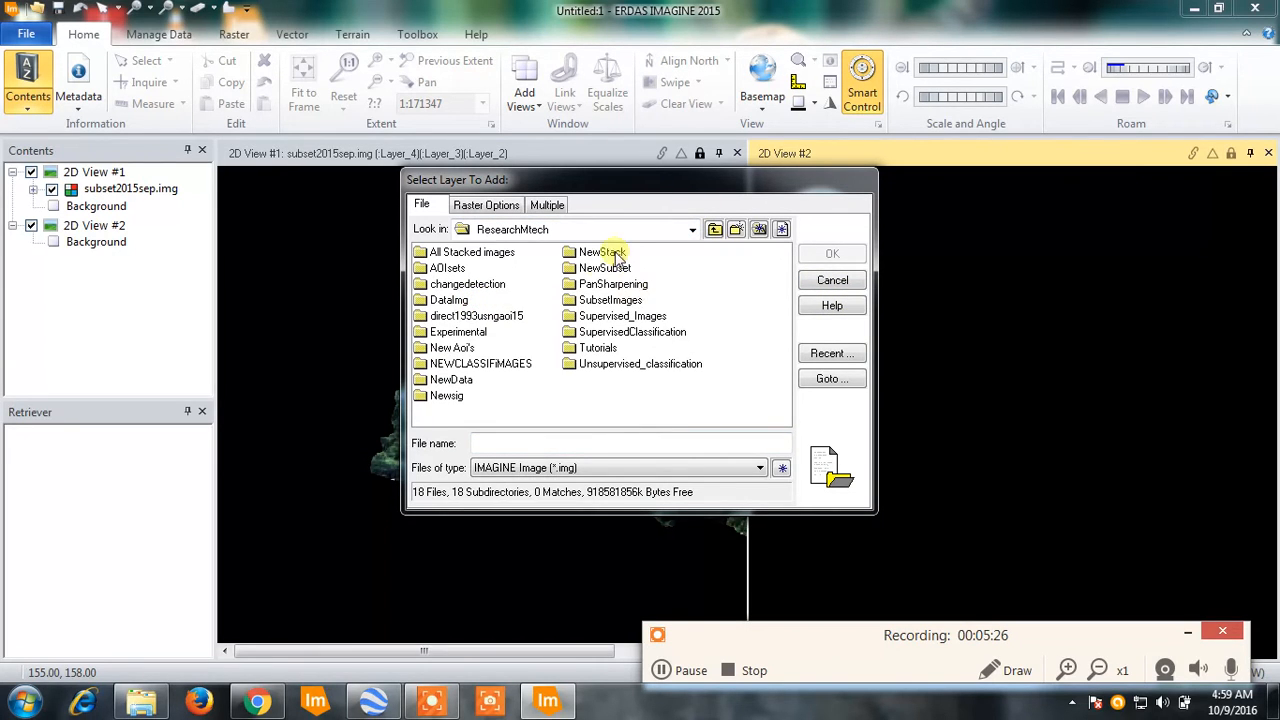
double_click(612, 285)
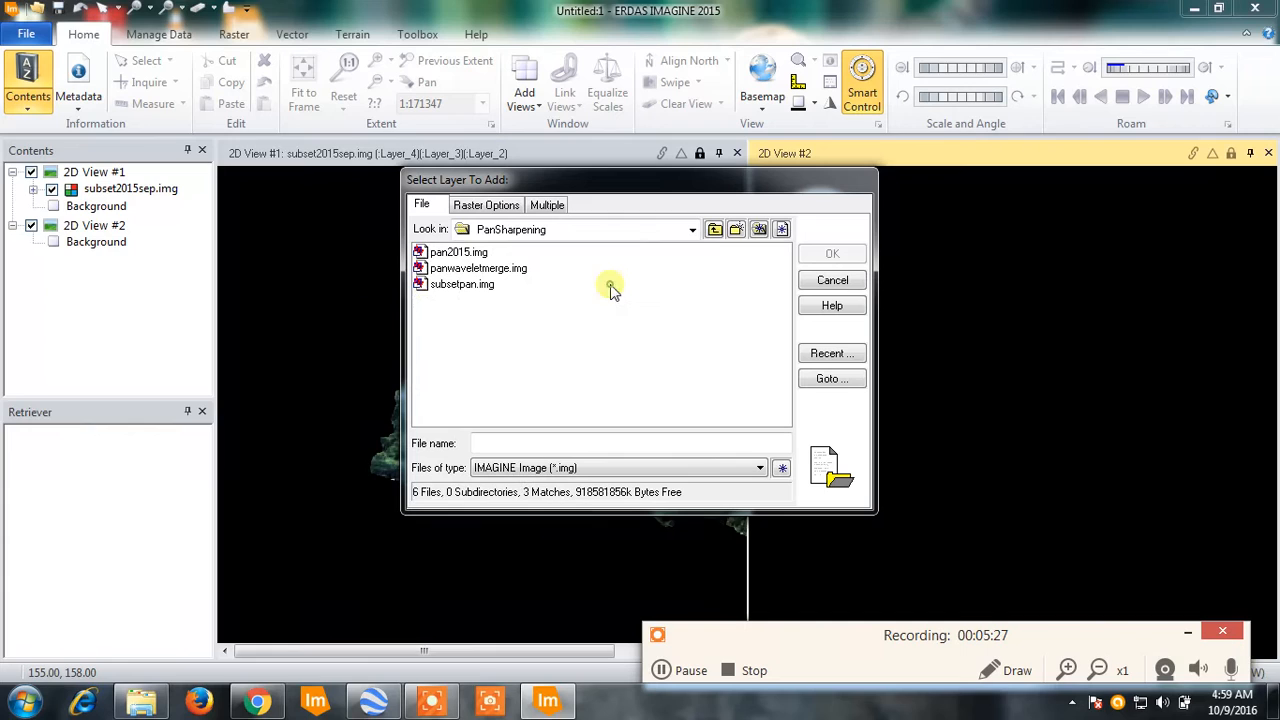
click(455, 289)
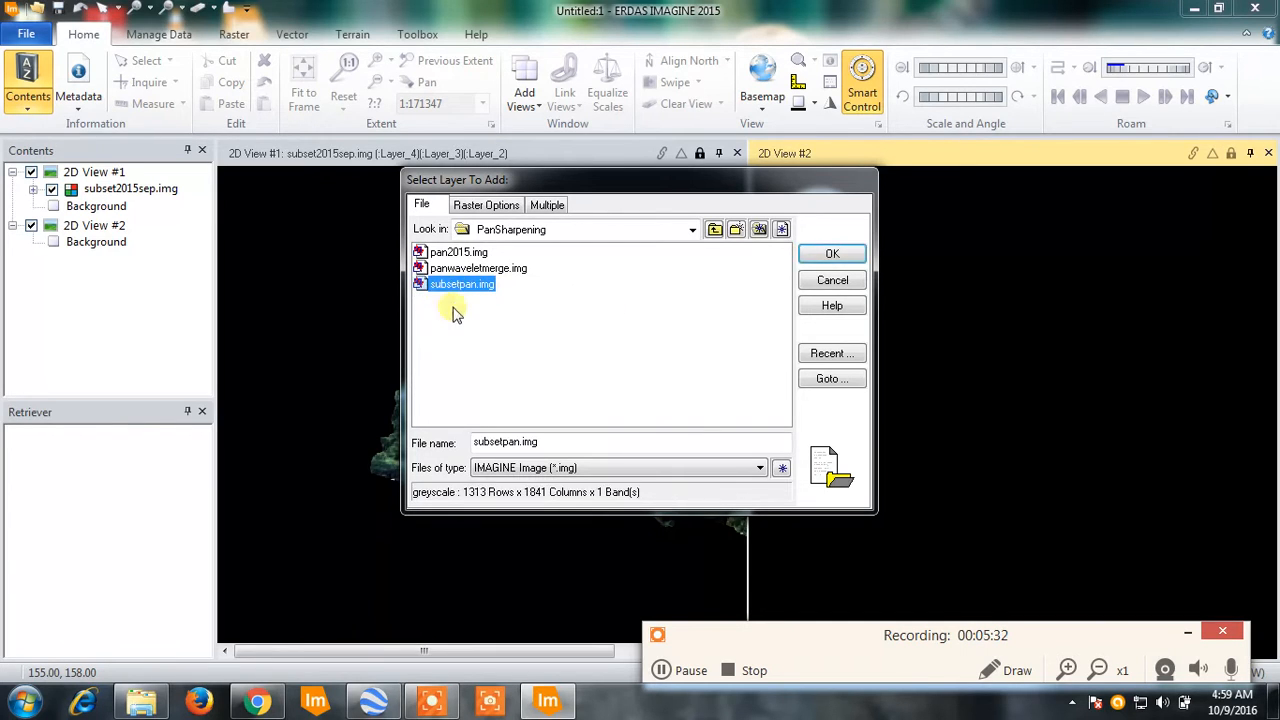
click(818, 255)
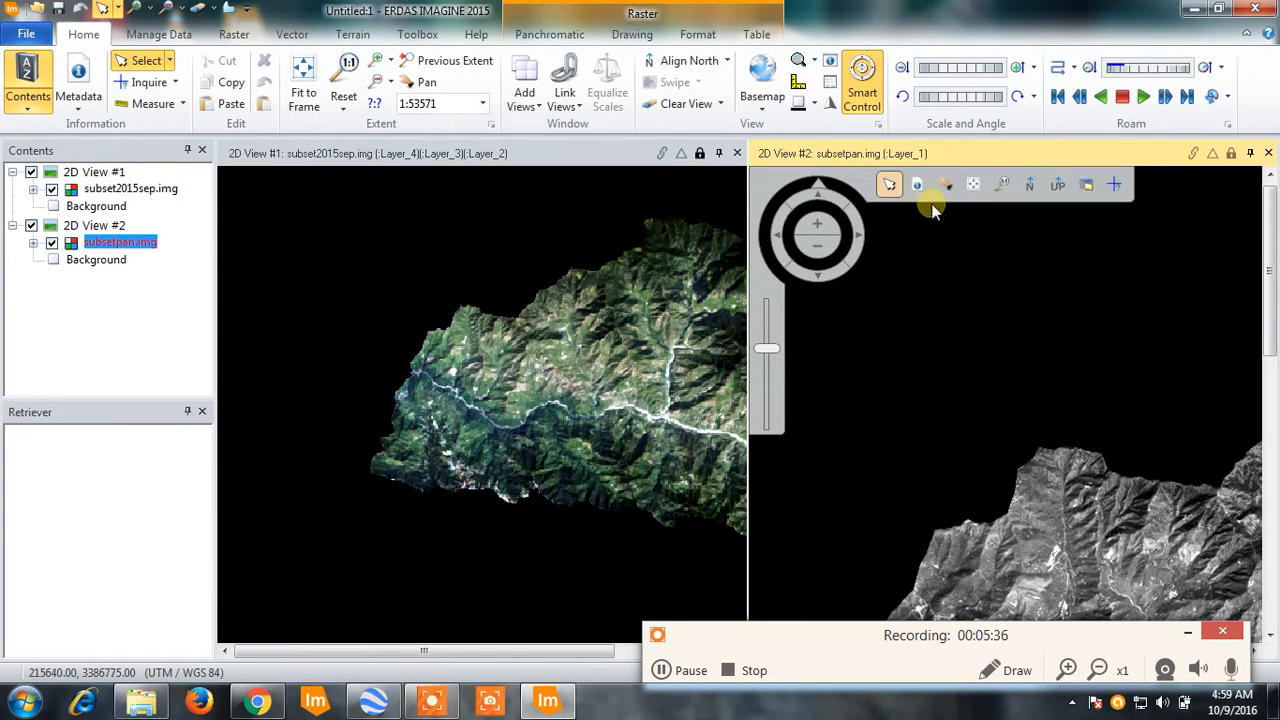
- Fit subsetpan.img and subset2015sep.img to their frames and link the two 2D views
click(975, 181)
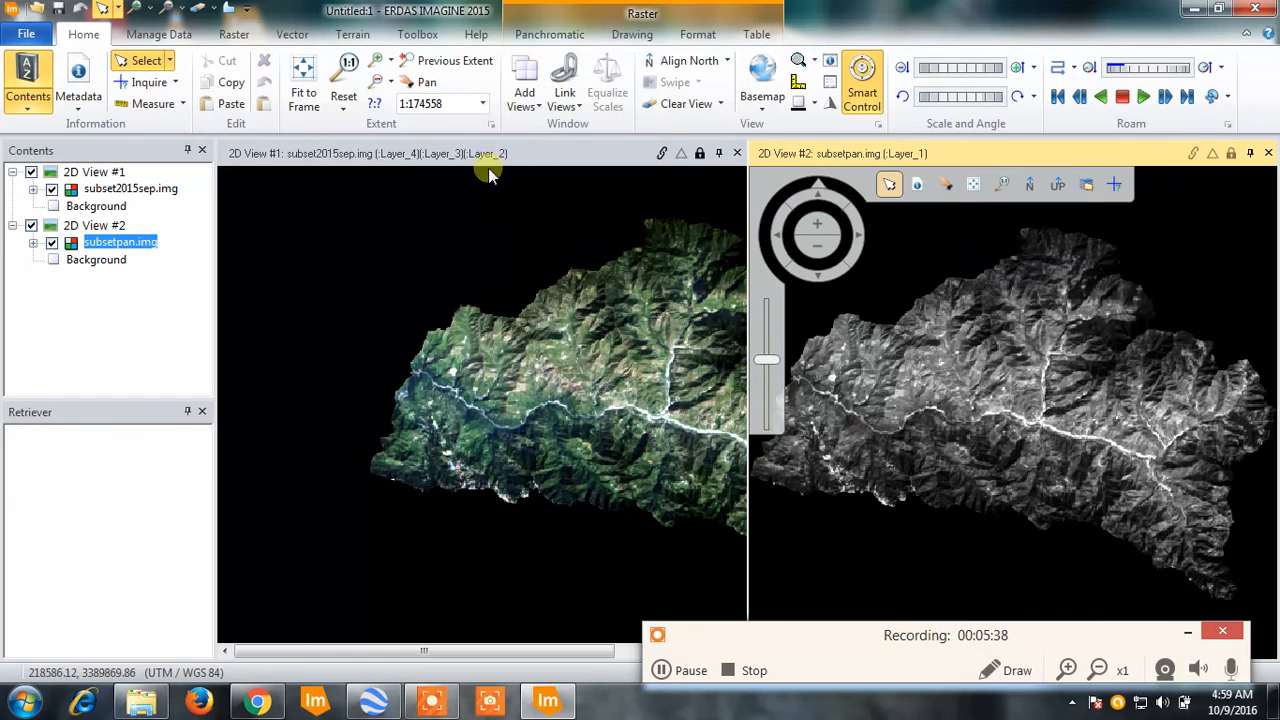
click(437, 158)
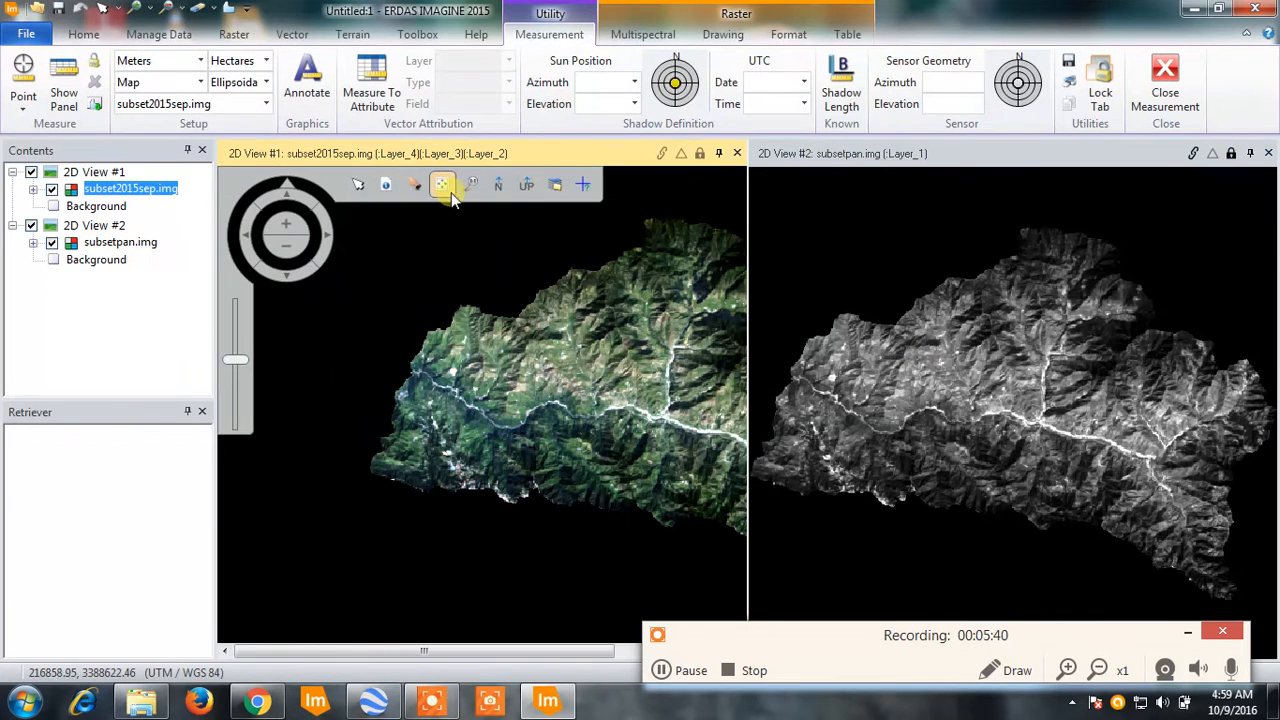
click(443, 182)
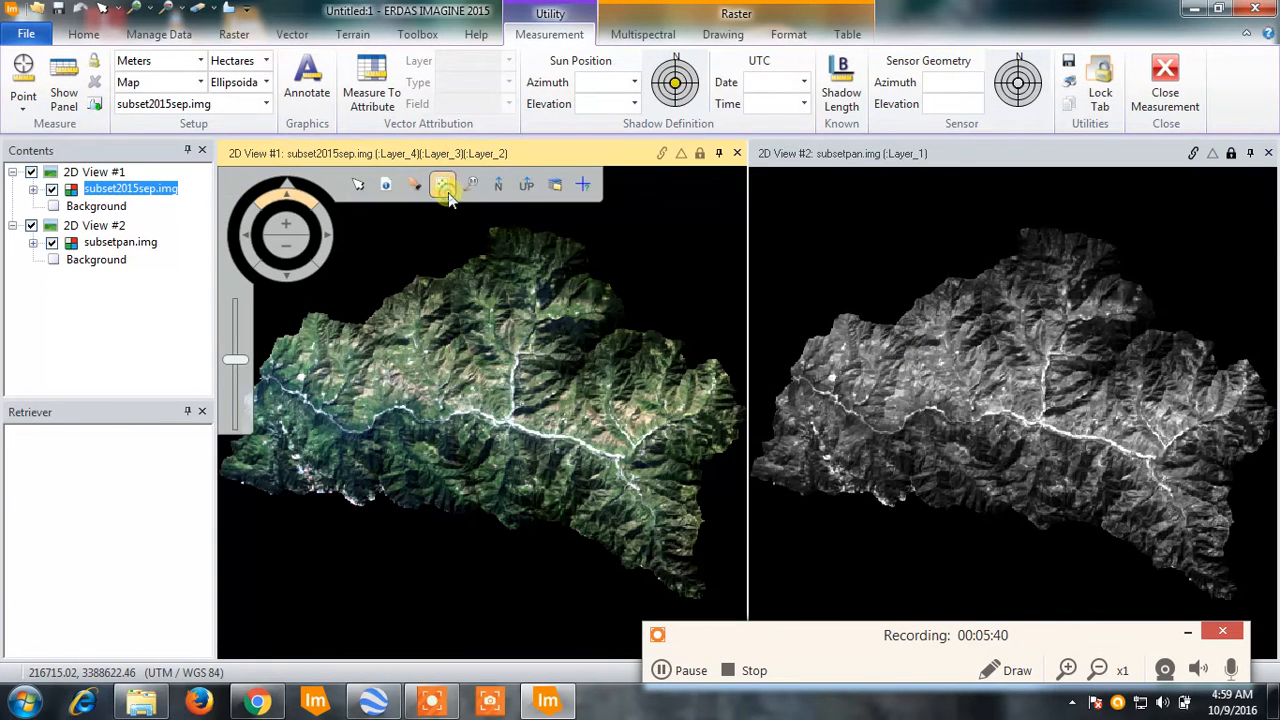
click(1193, 154)
click(1231, 154)
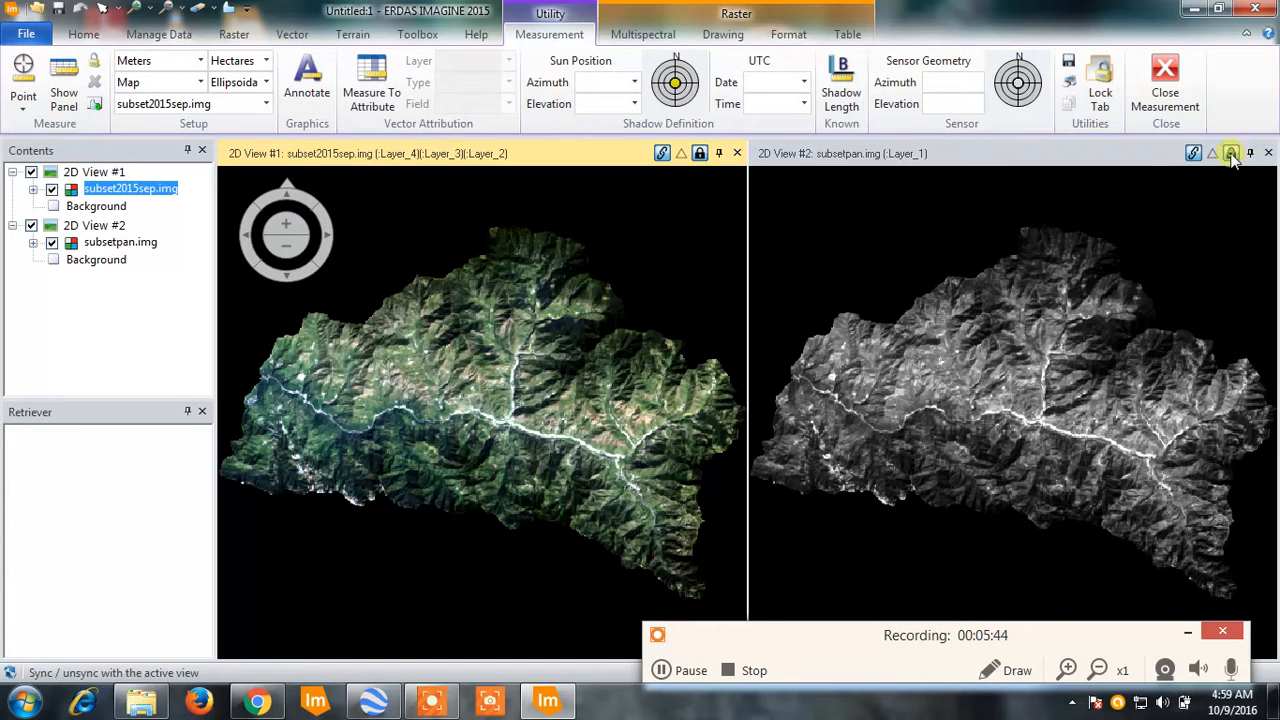
- Compare the pixel detail of the multispectral and panchromatic images in the linked views, zooming into the western valley
click(140, 9)
click(163, 31)
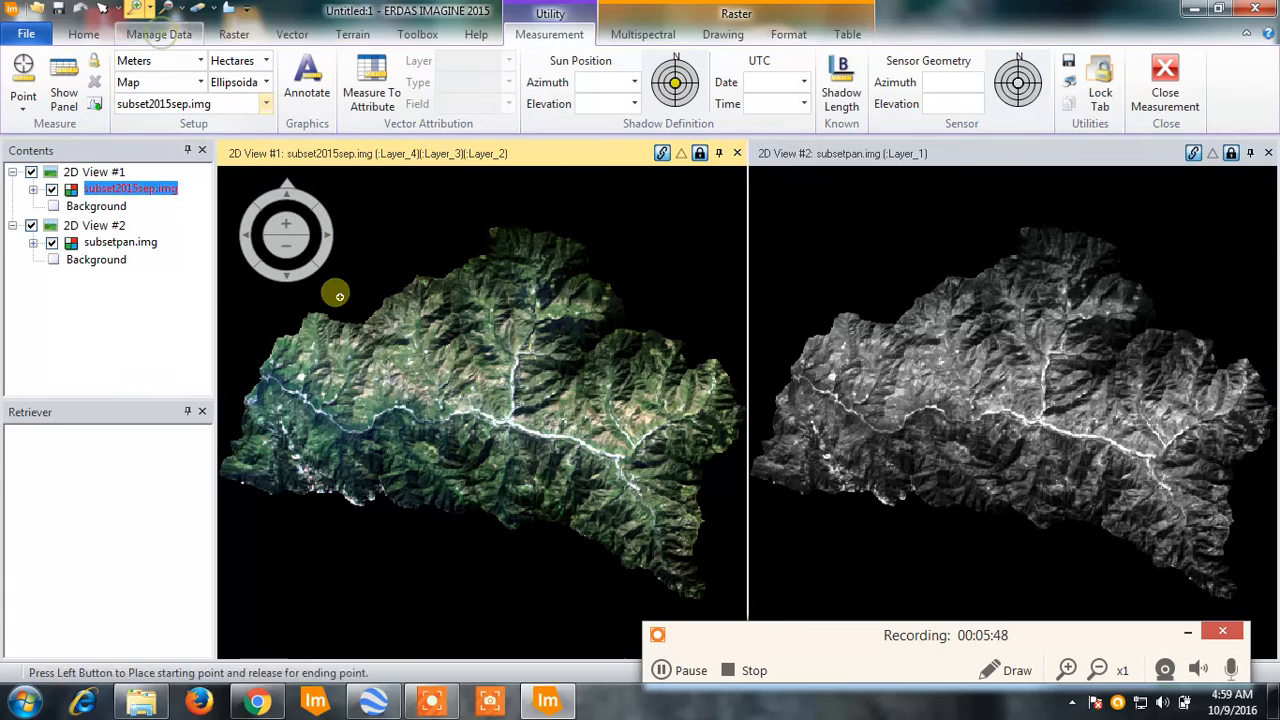
click(360, 393)
click(376, 404)
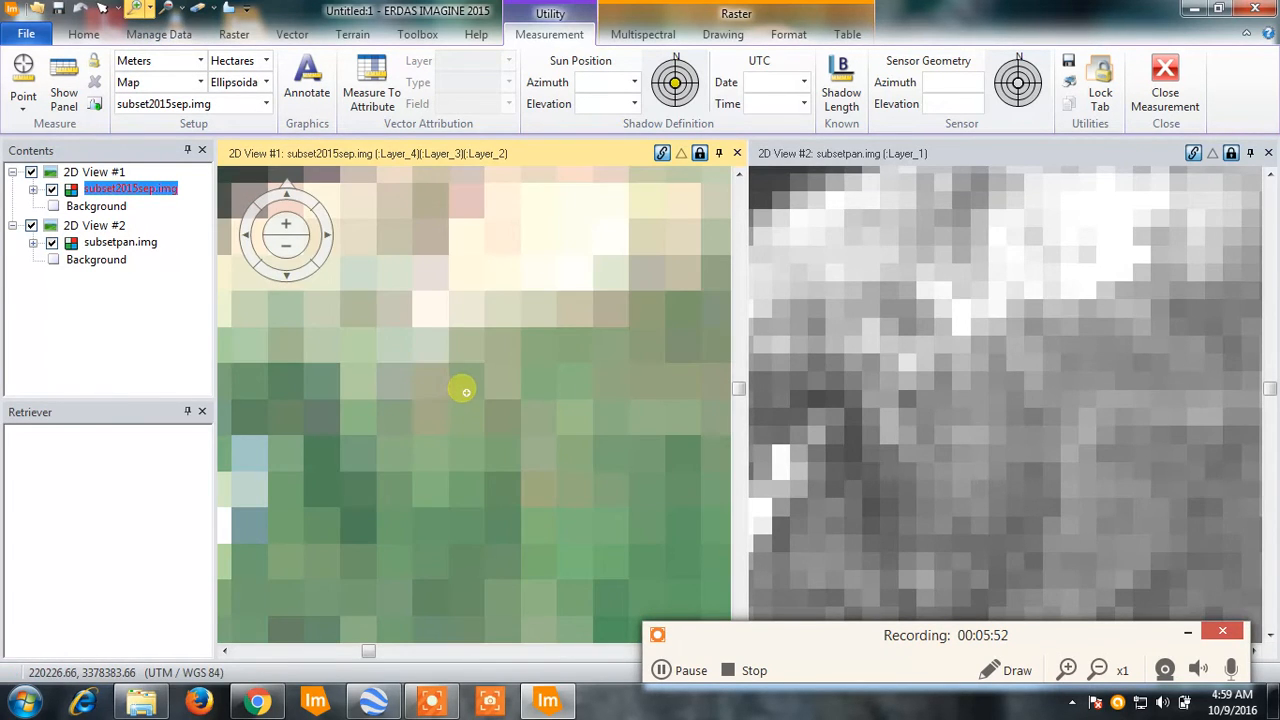
scroll(466, 392, down, 1)
scroll(467, 398, down, 1)
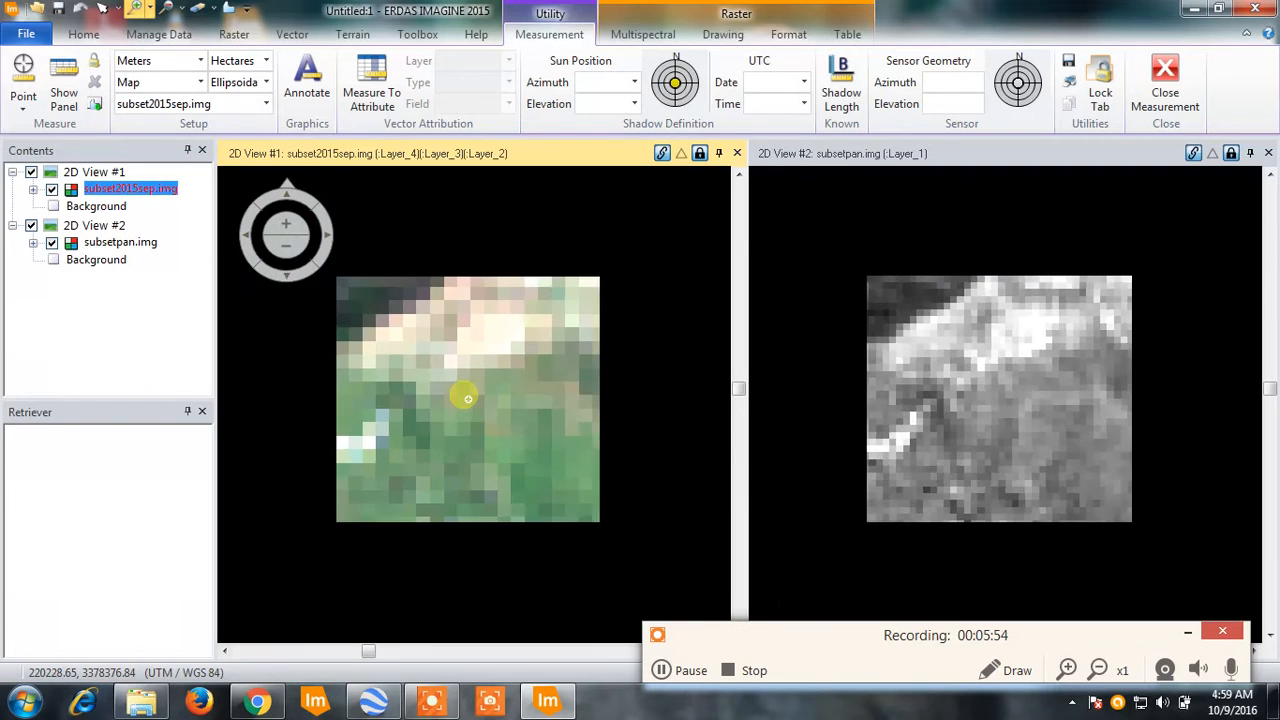
scroll(466, 398, up, 2)
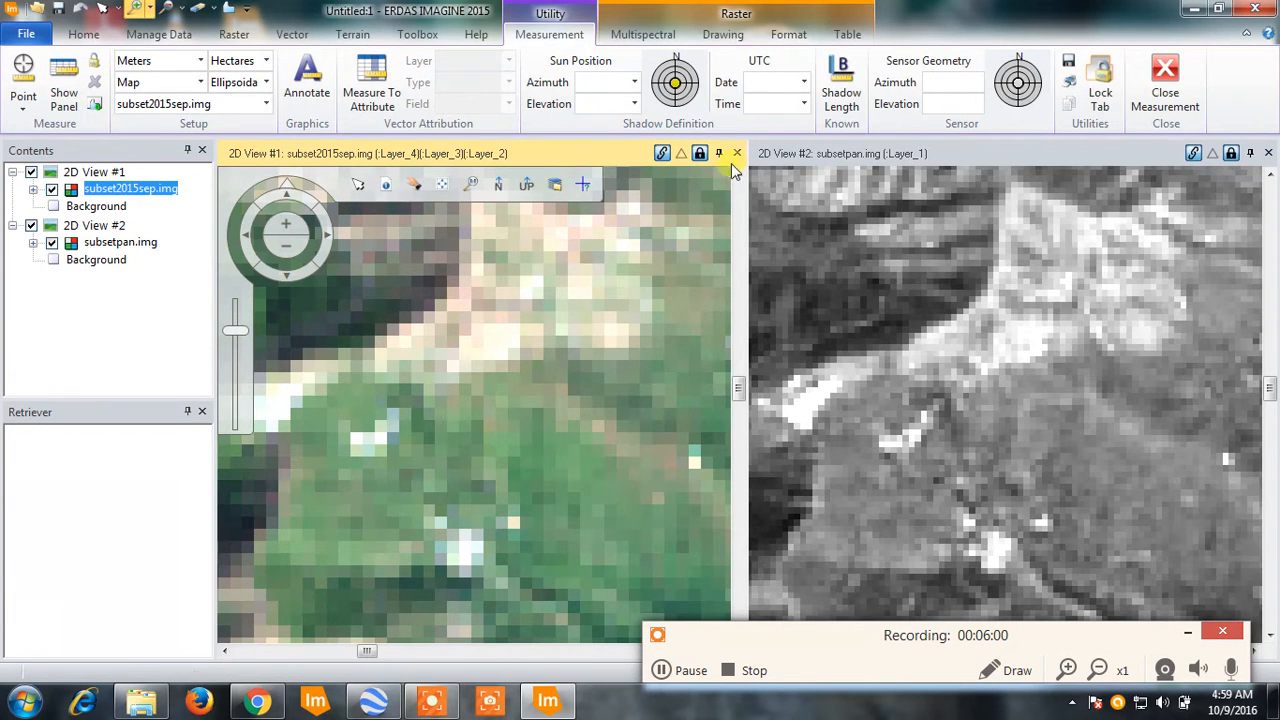
- Close the view holding subsetpan.img and fit the subset2015sep.img layer to the remaining window
click(1195, 152)
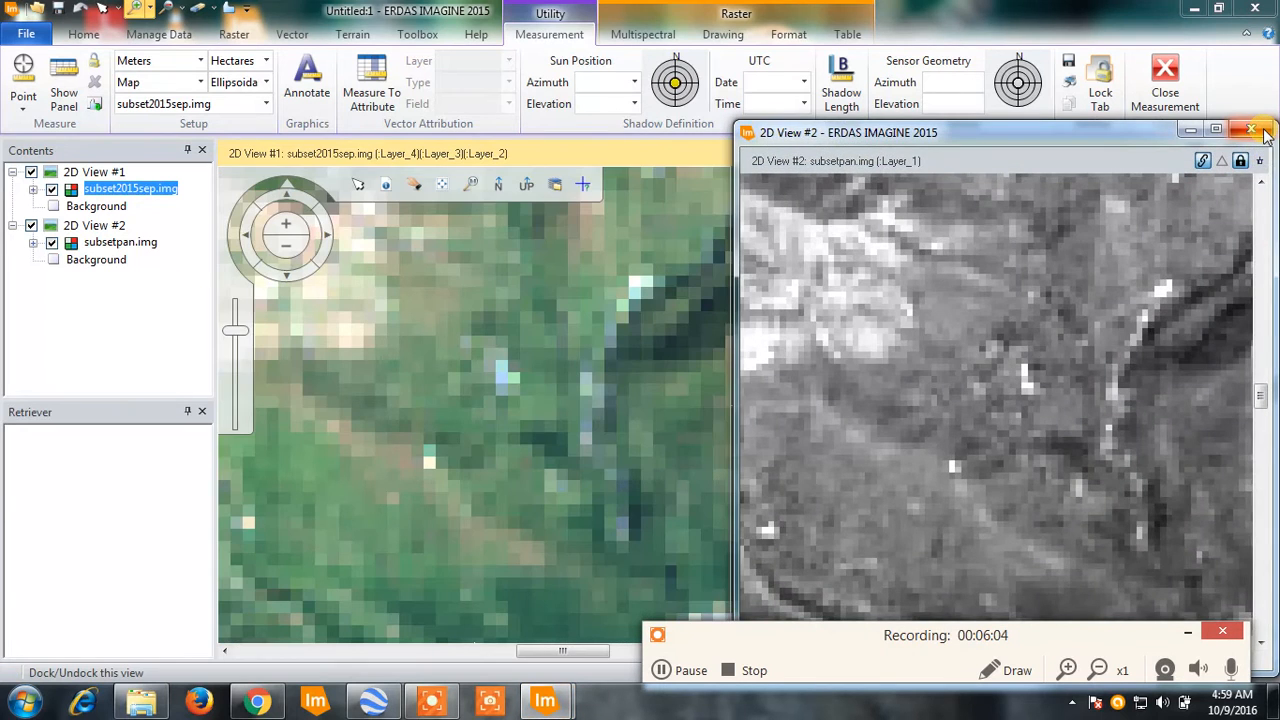
click(1262, 130)
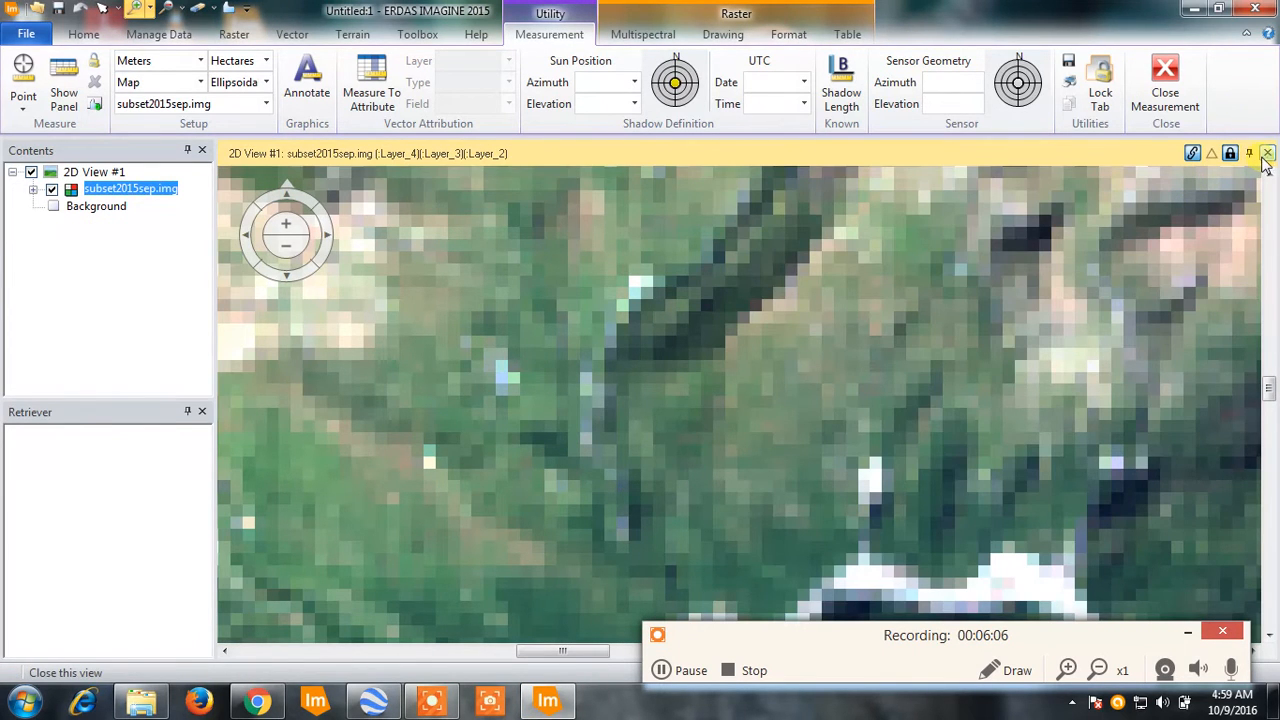
right_click(163, 197)
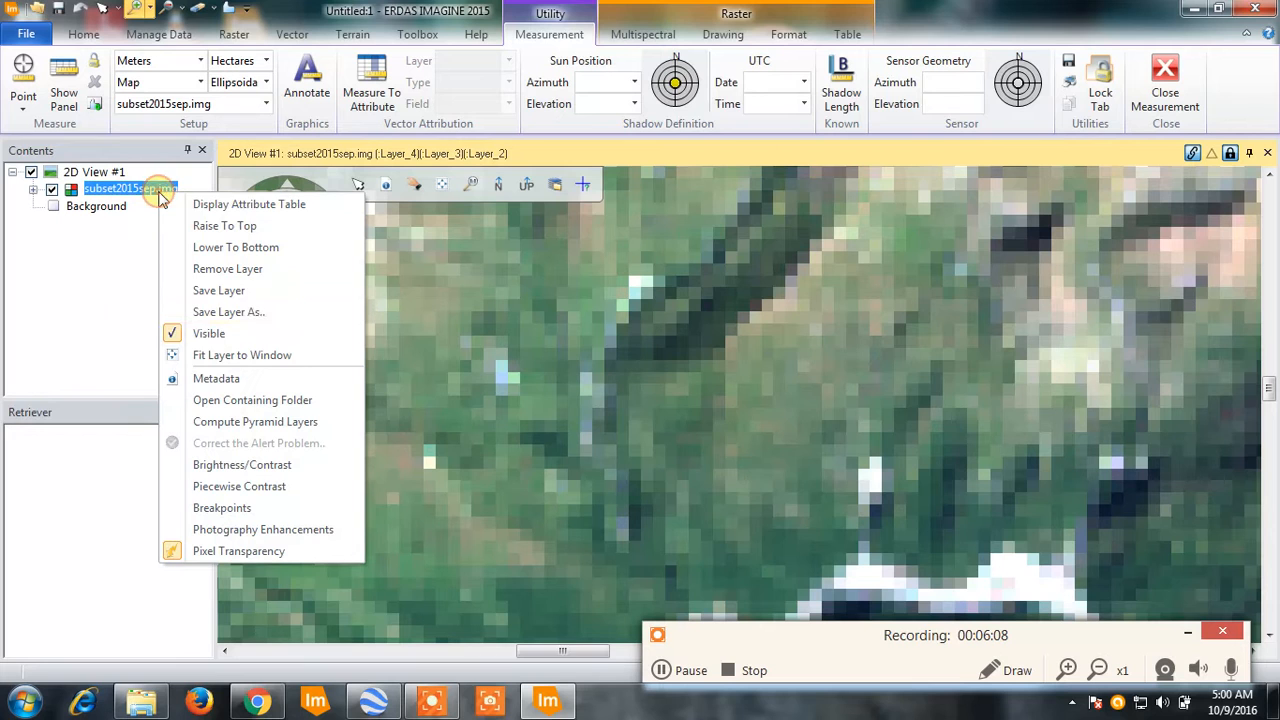
click(260, 366)
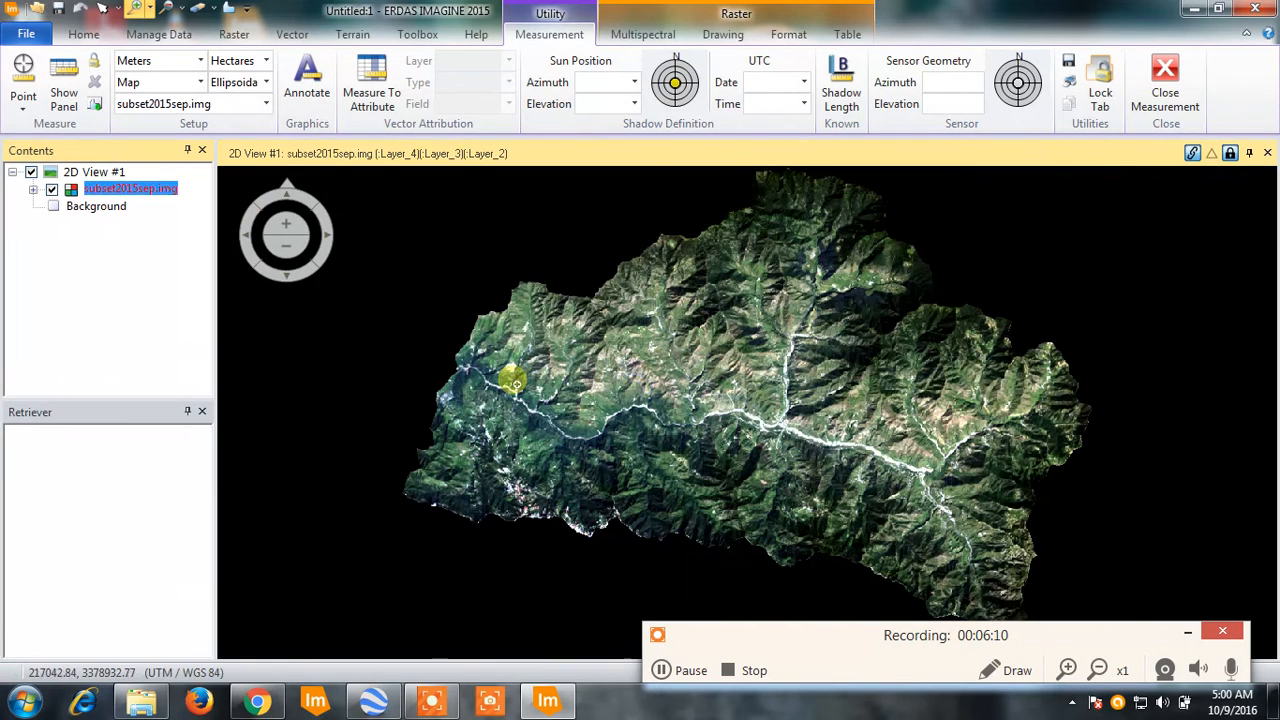
- Open the Wavelet Resolution Merge pan-sharpening tool
click(86, 34)
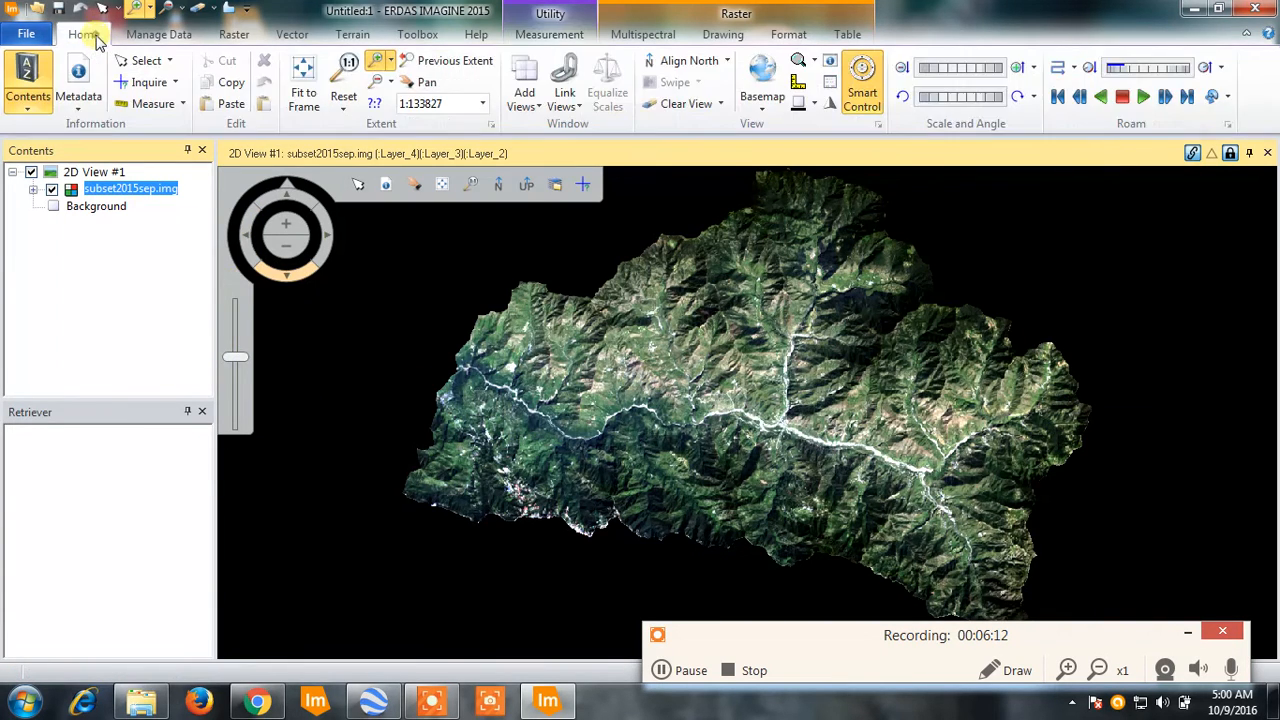
click(234, 34)
click(184, 98)
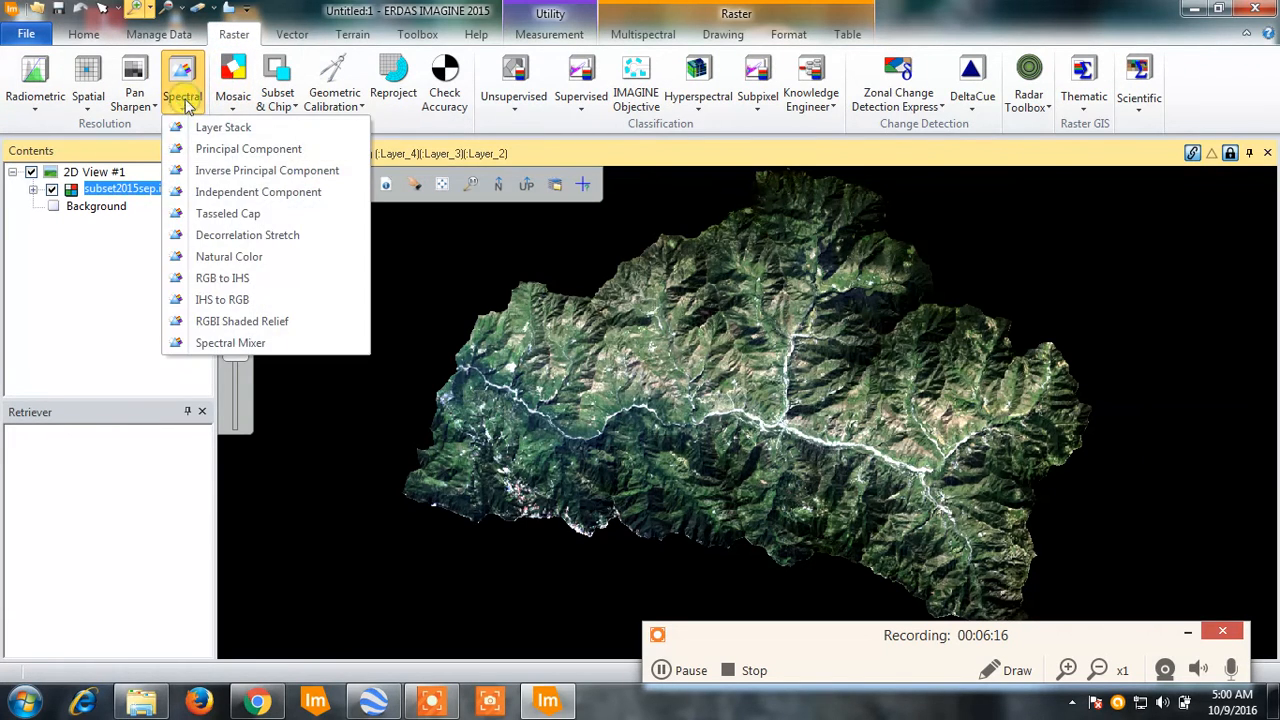
click(130, 100)
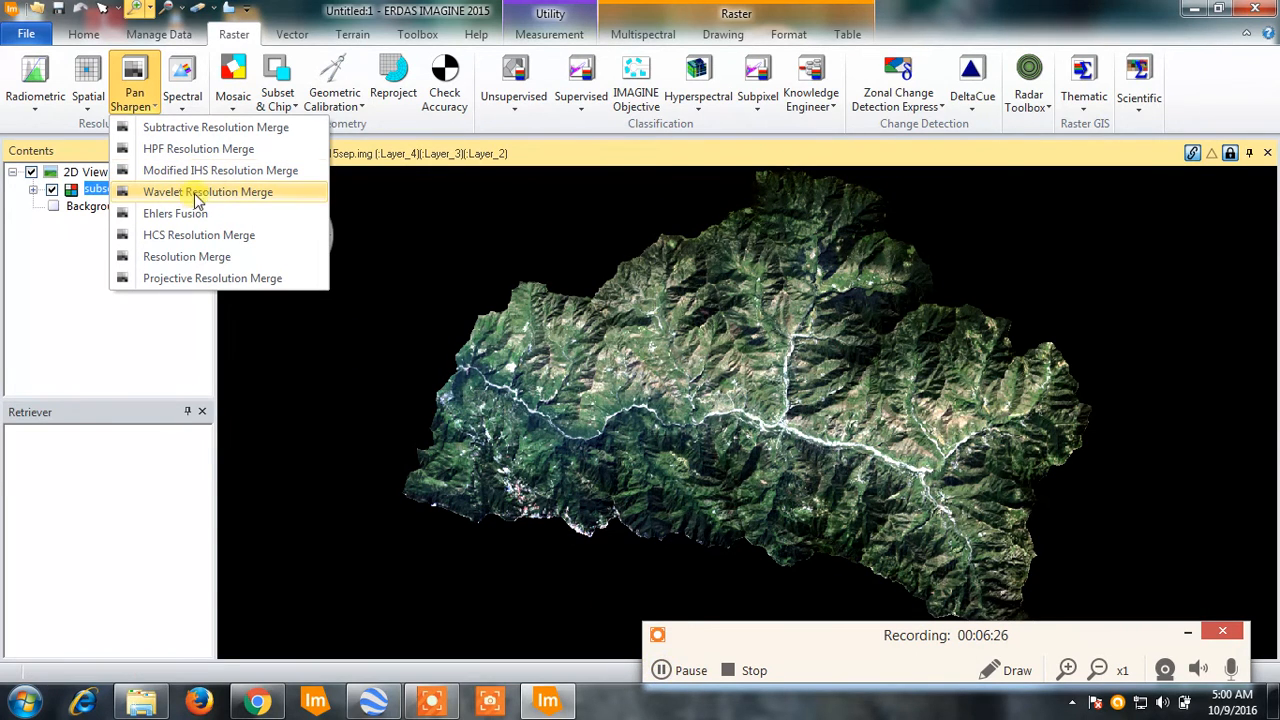
click(1187, 634)
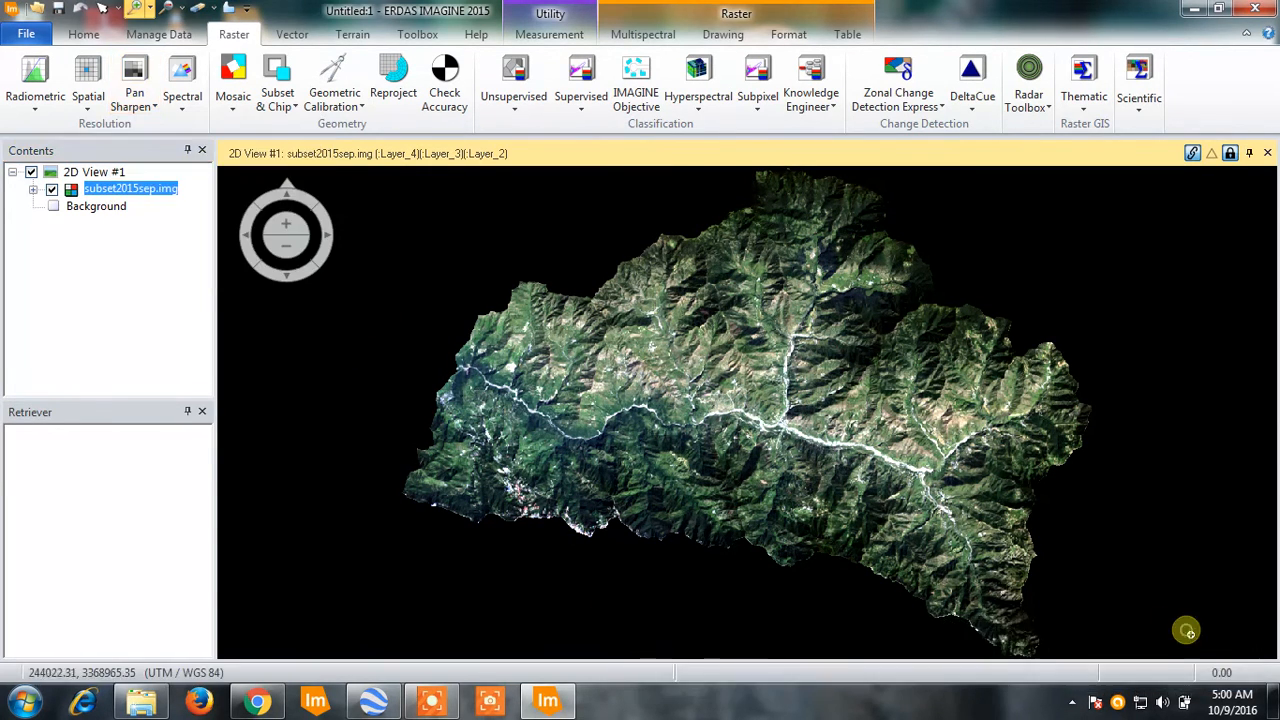
click(134, 100)
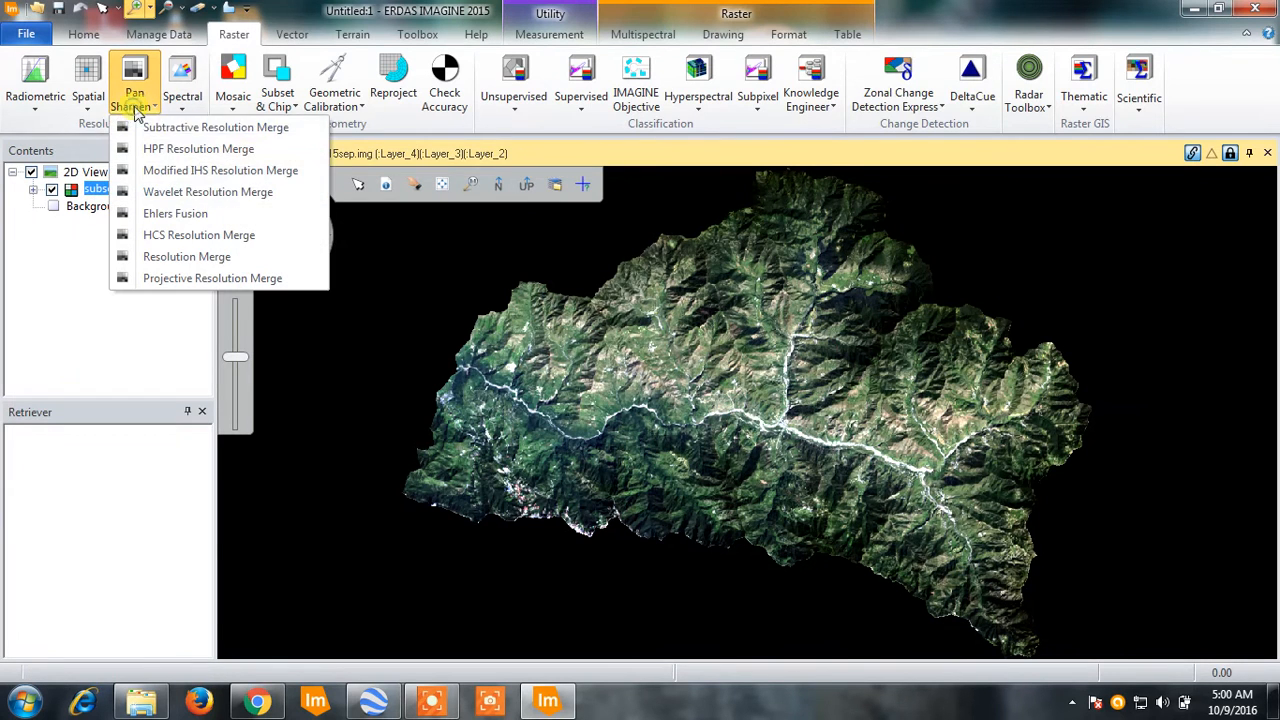
click(177, 192)
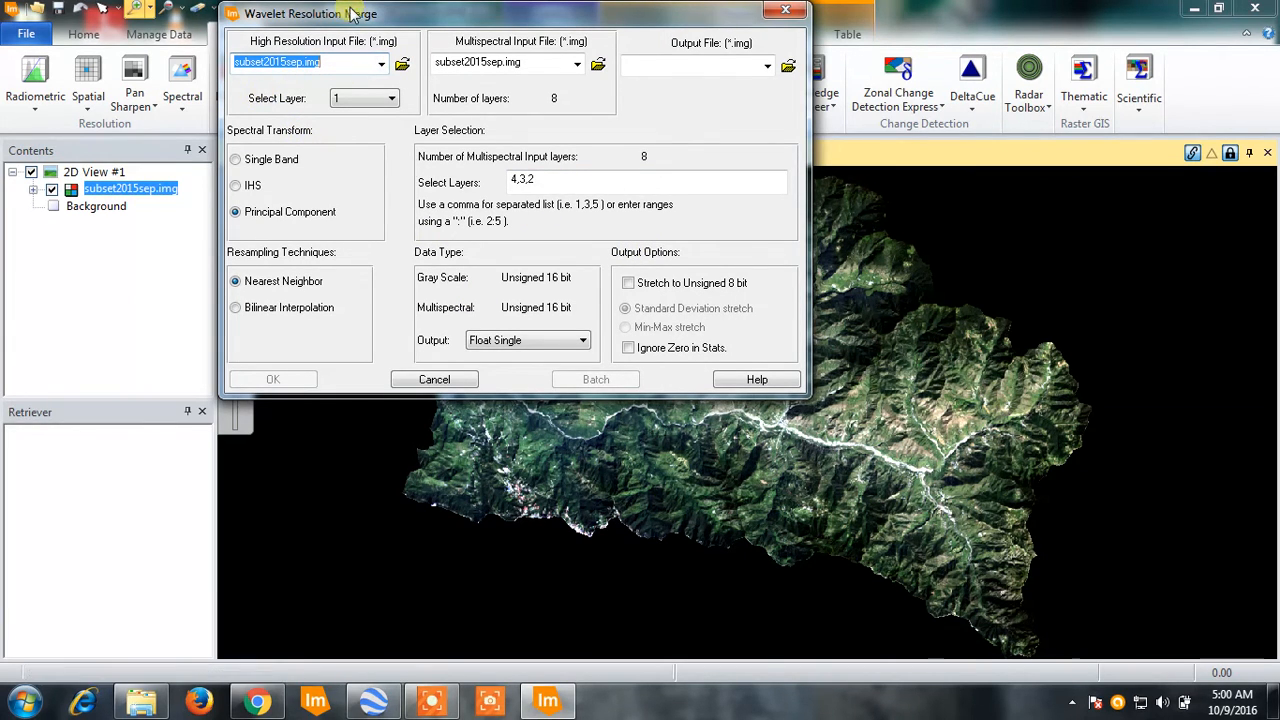
drag(365, 12, 401, 30)
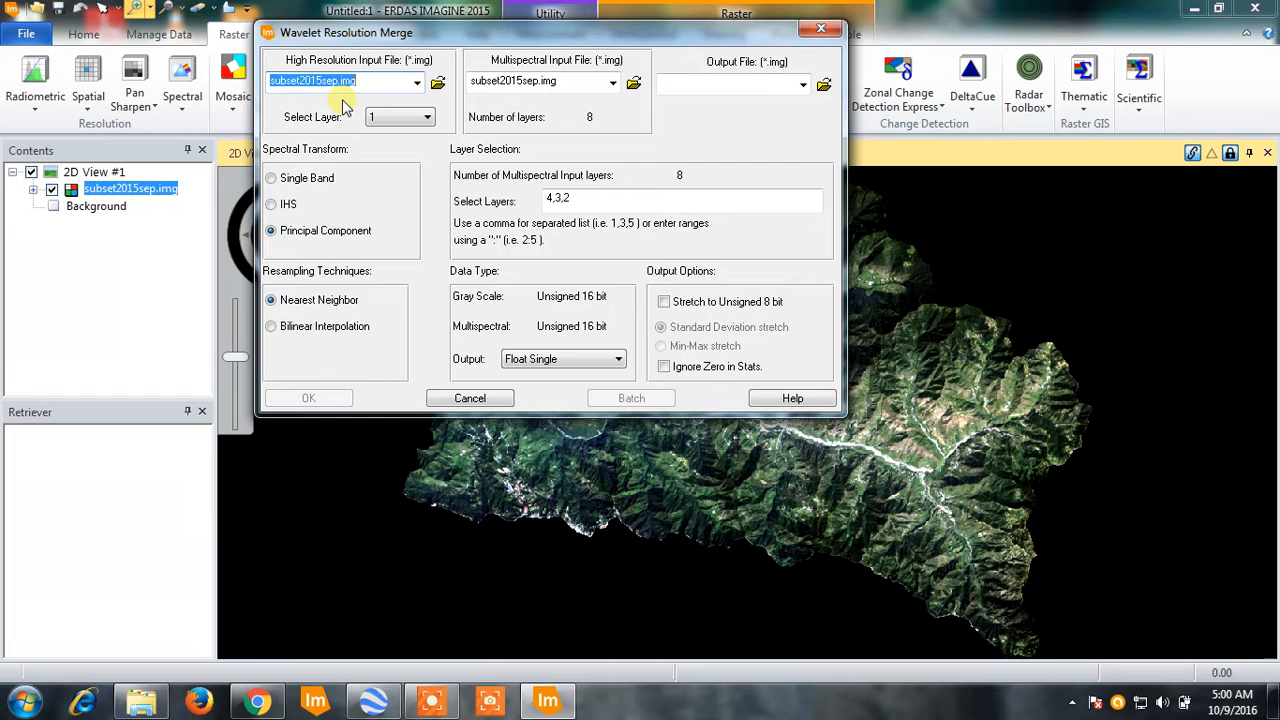
- Set the high resolution input file to subsetpan.img from the PanSharpening folder
click(438, 83)
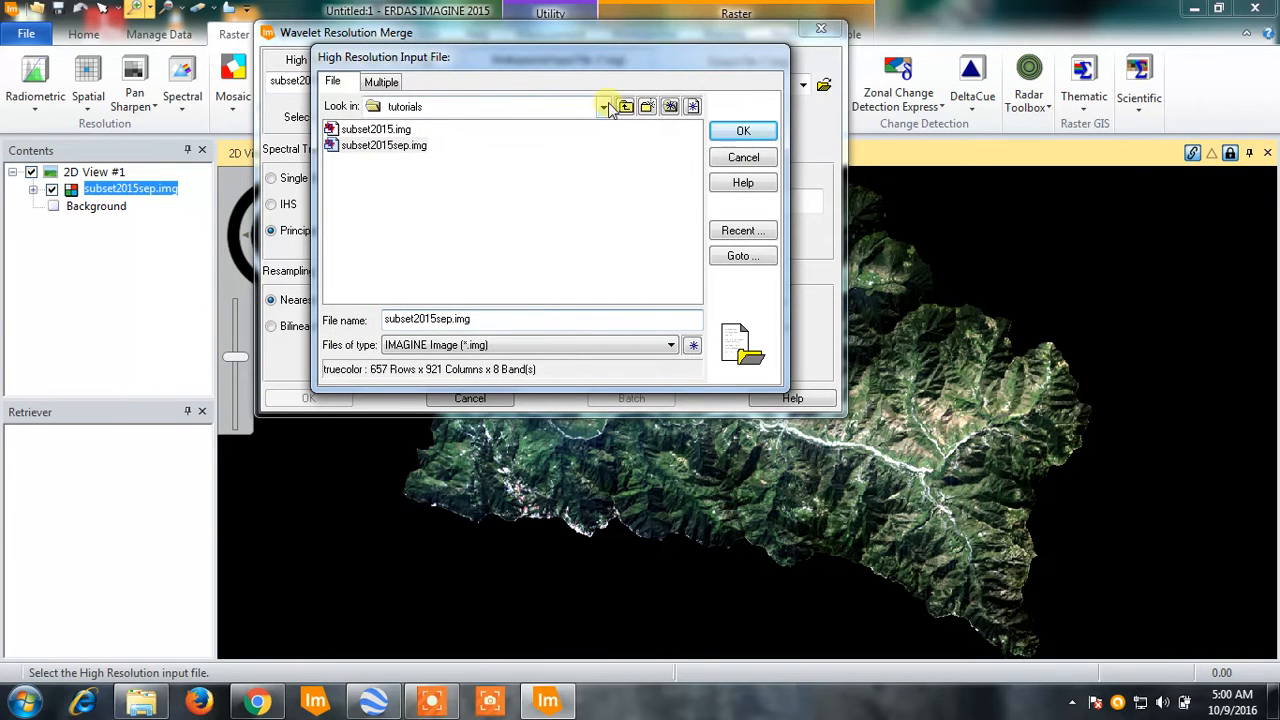
click(625, 106)
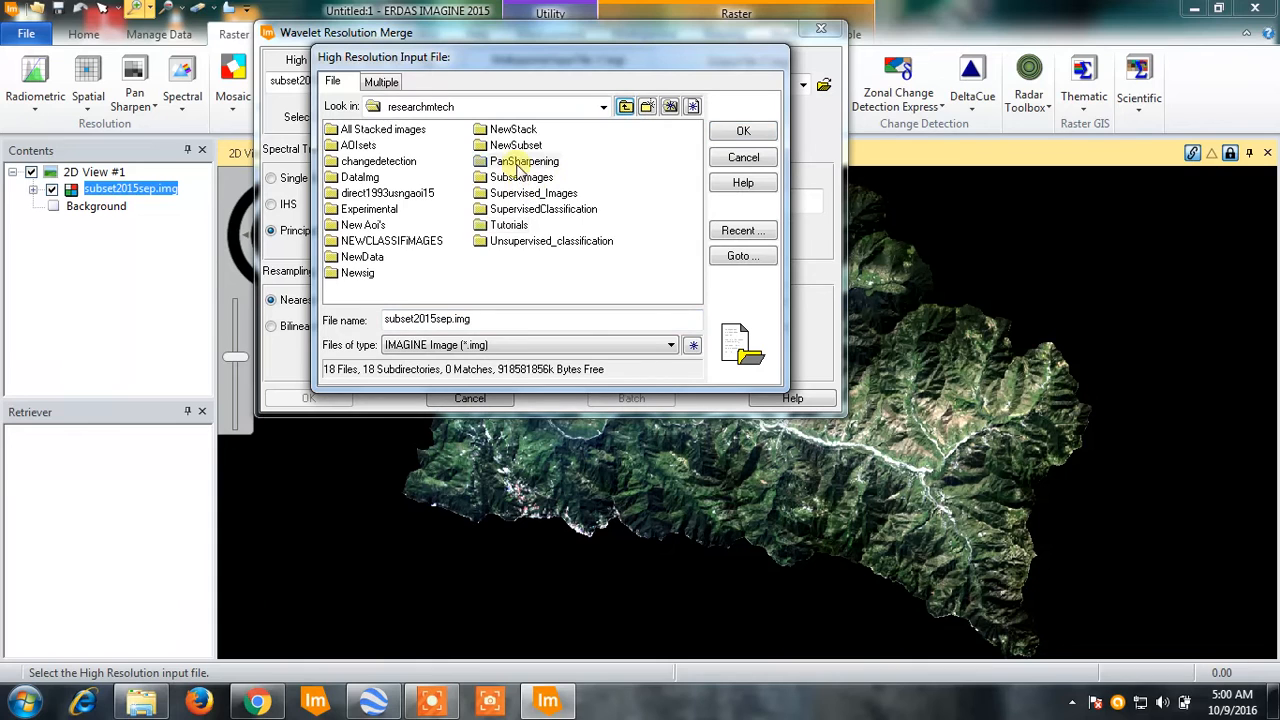
double_click(521, 163)
click(370, 162)
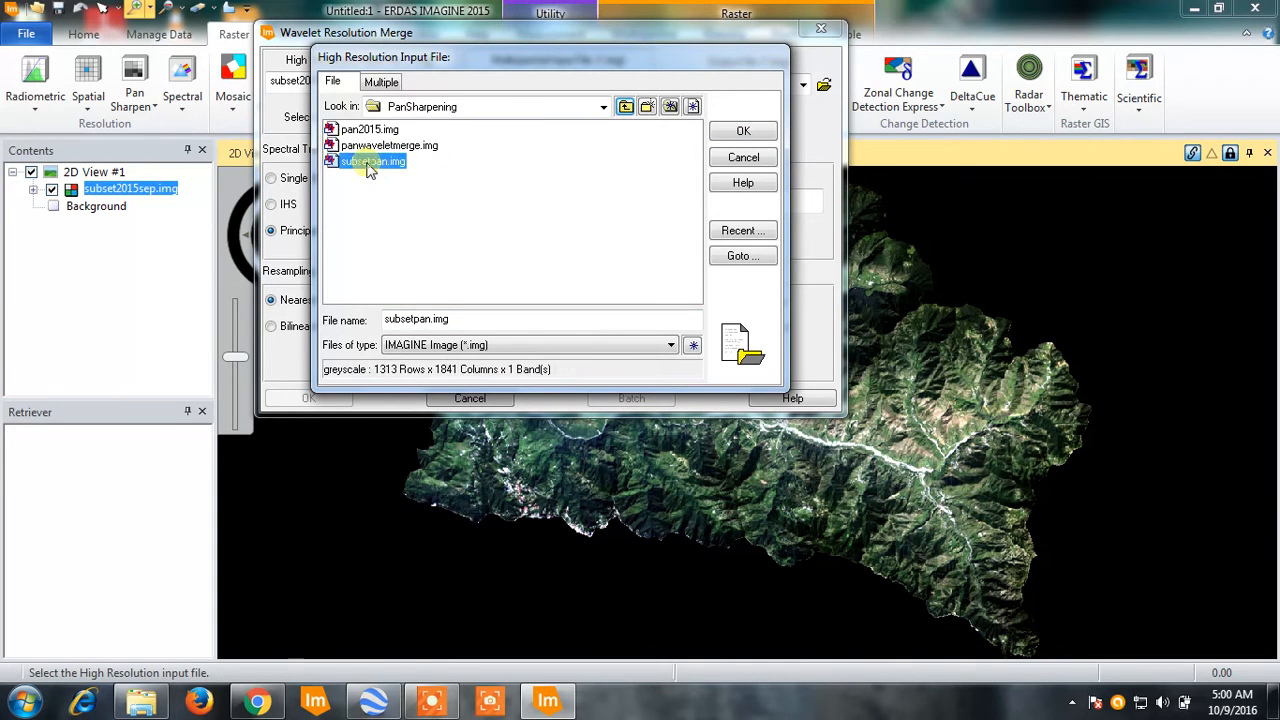
click(742, 133)
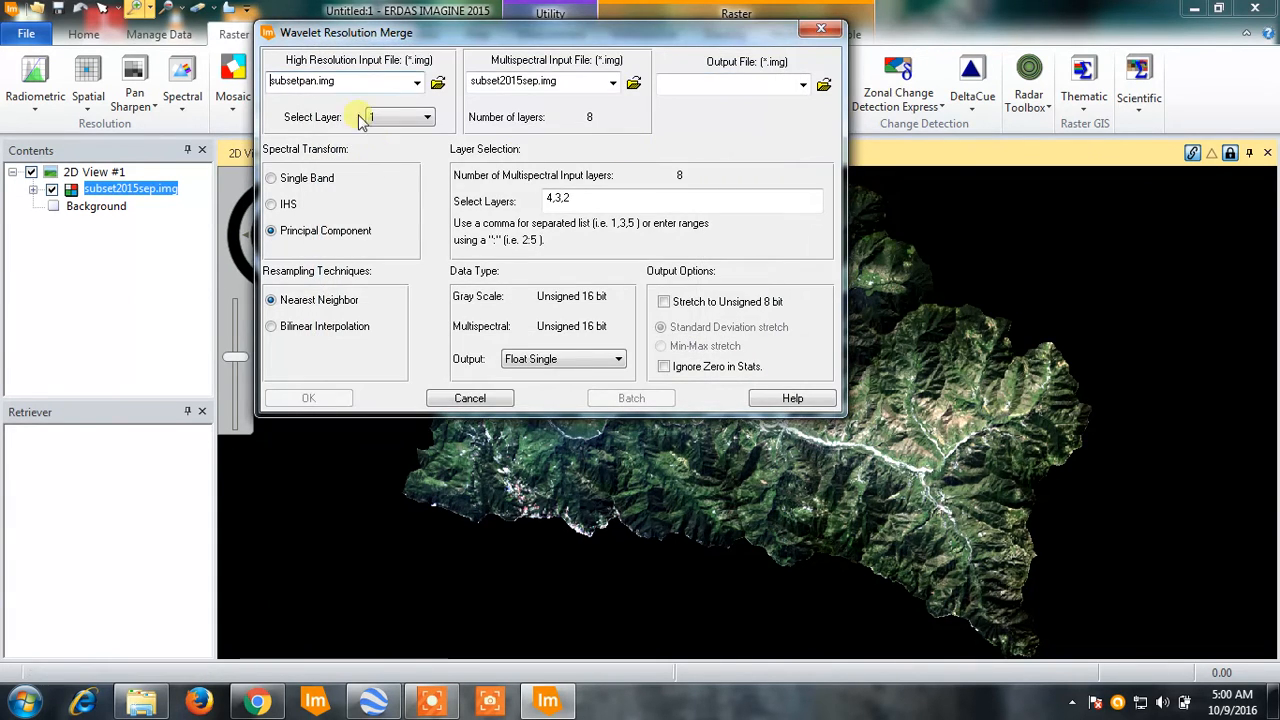
- Set the multispectral input file to subset2015sep.img from the ResearchMtech Tutorials folder
click(634, 85)
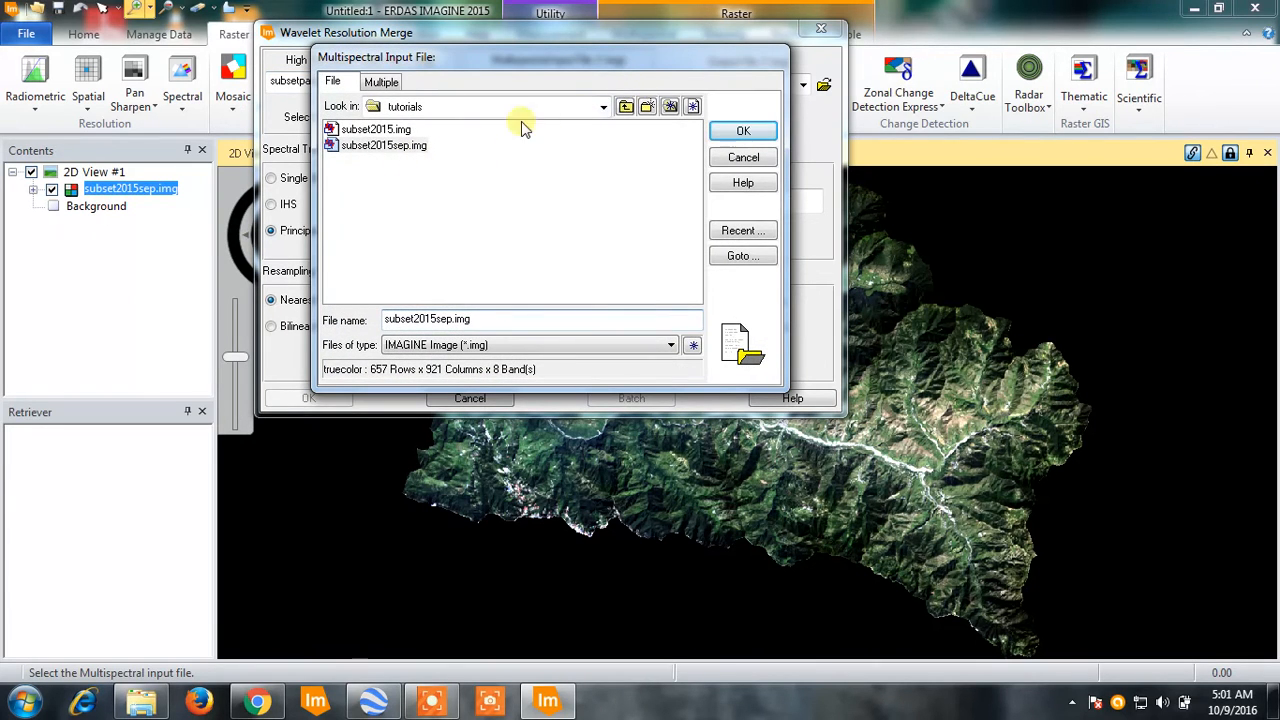
click(624, 107)
click(625, 107)
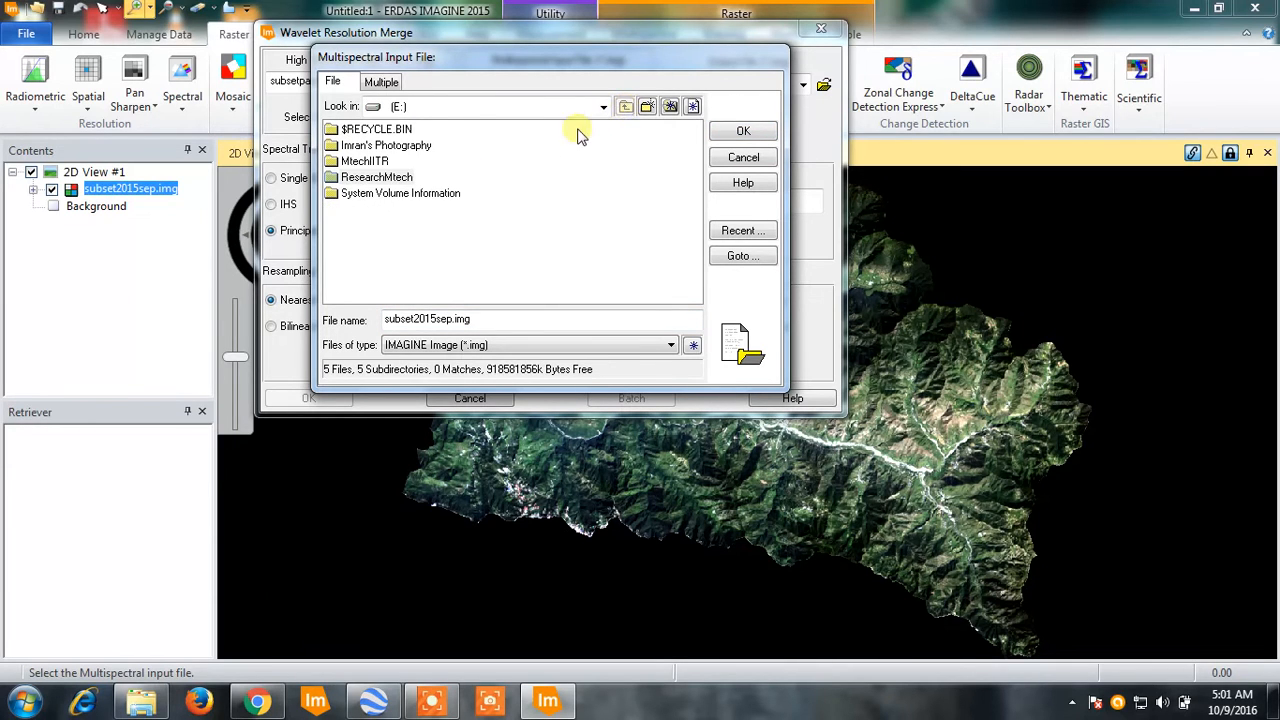
double_click(390, 177)
click(510, 226)
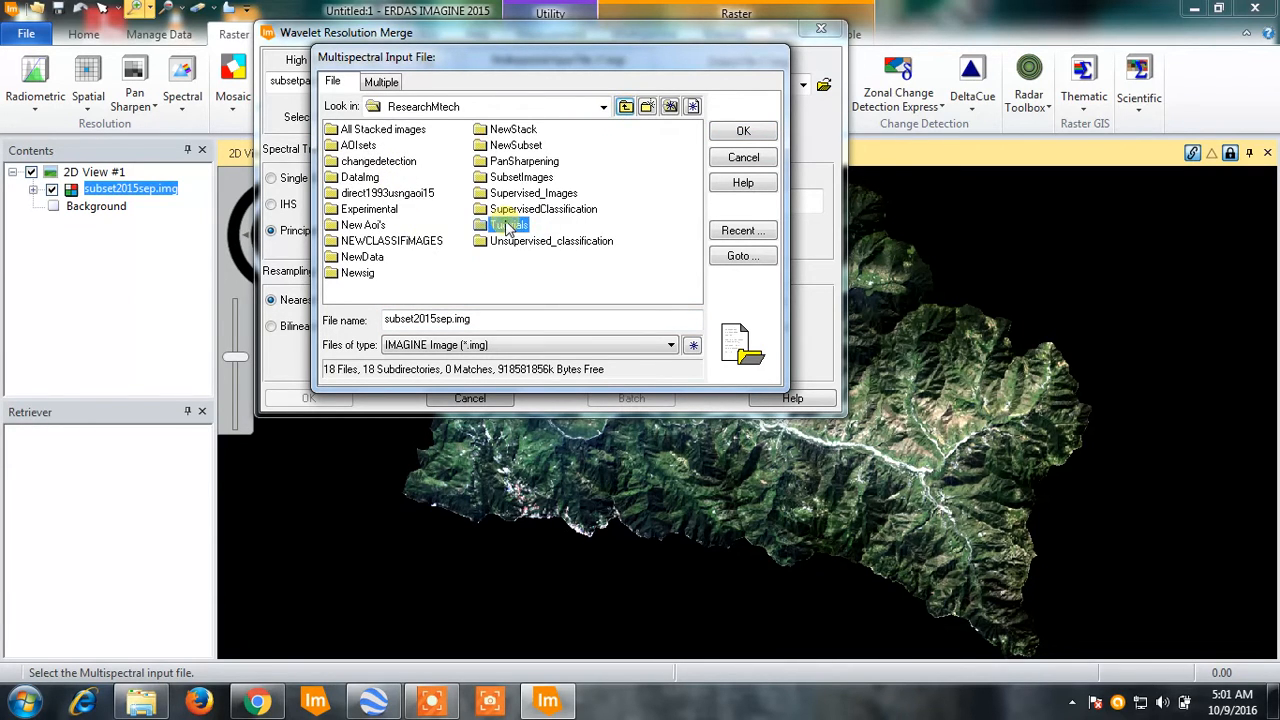
double_click(510, 226)
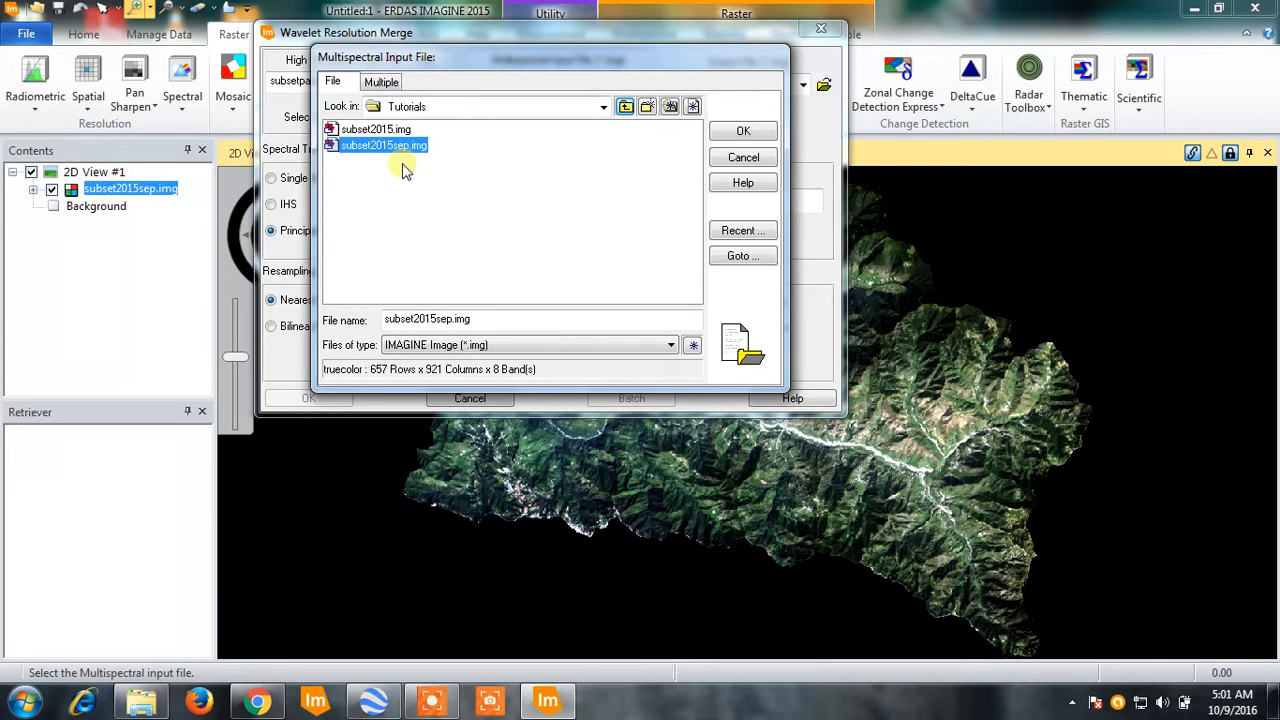
click(745, 131)
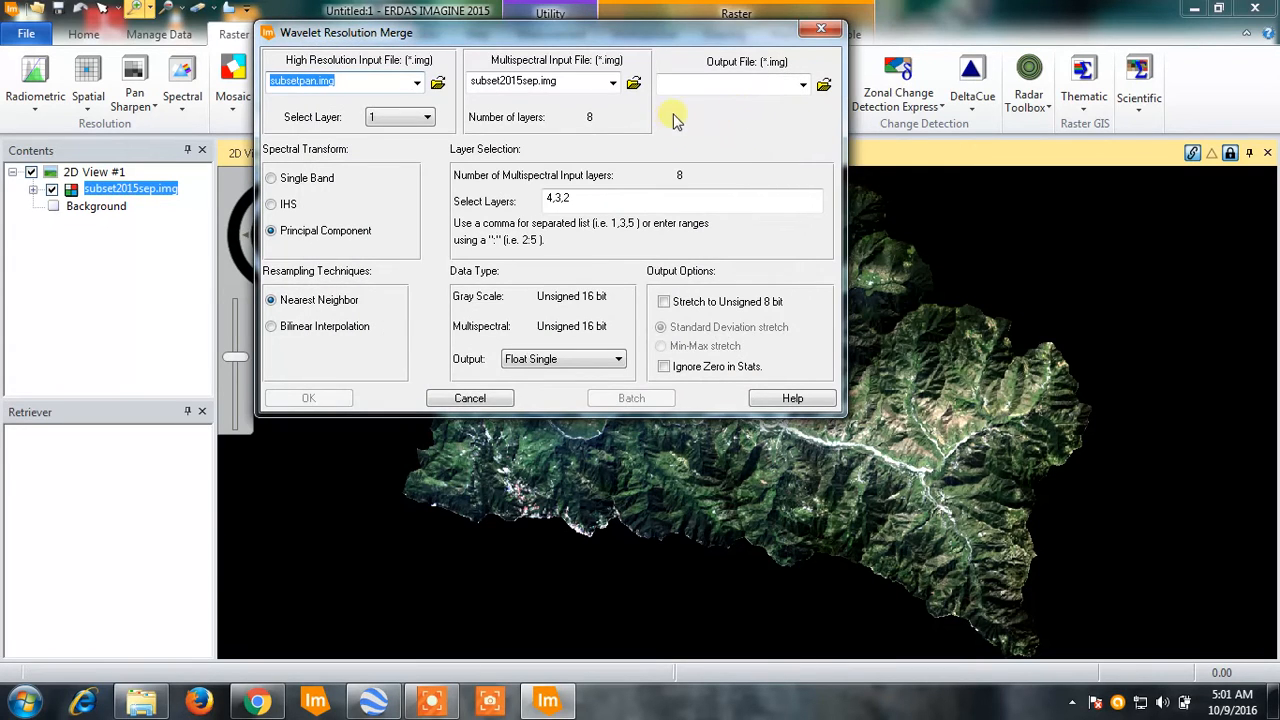
- Set the output file to pansharpened2015.img in the ResearchMtech Tutorials folder on drive E
click(823, 84)
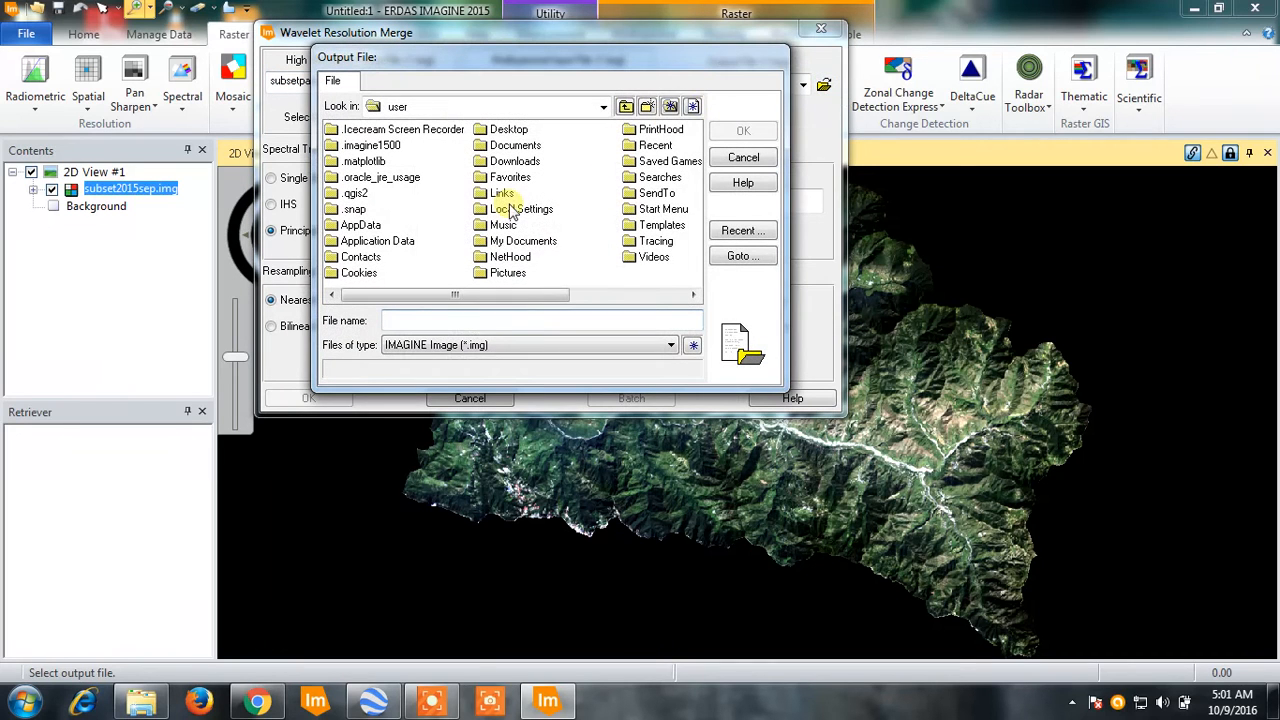
click(552, 106)
click(440, 198)
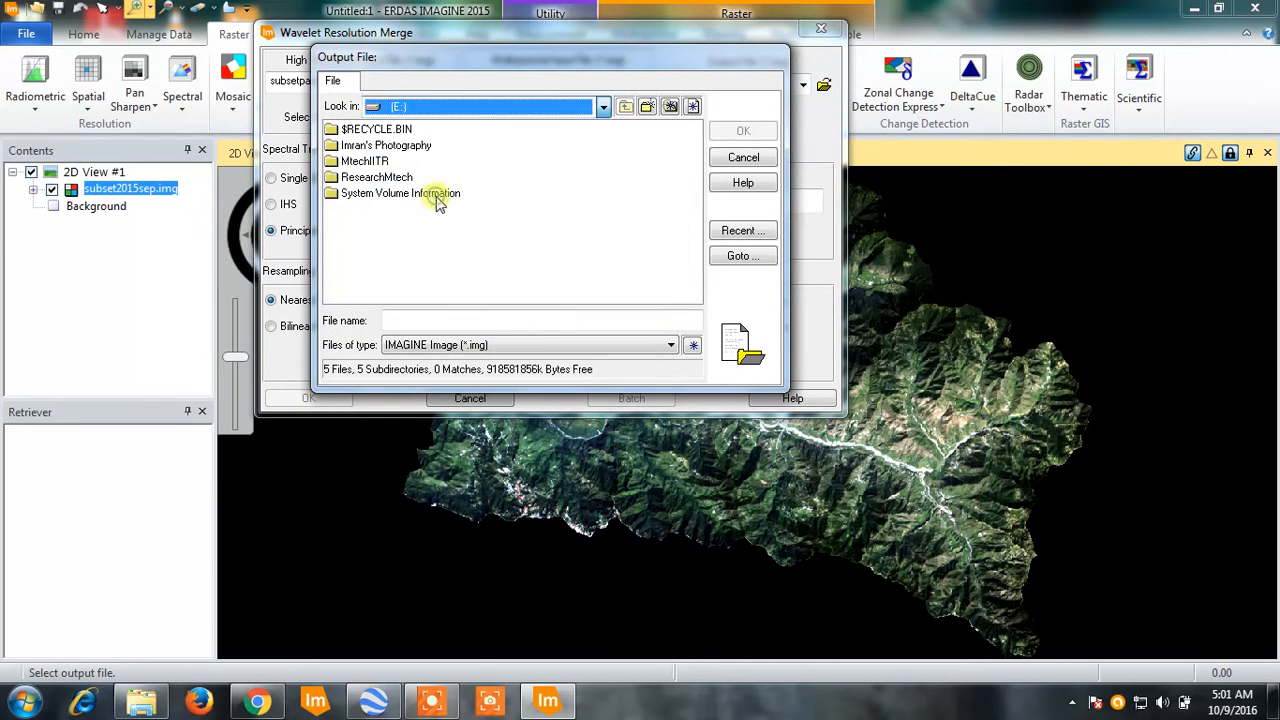
double_click(376, 177)
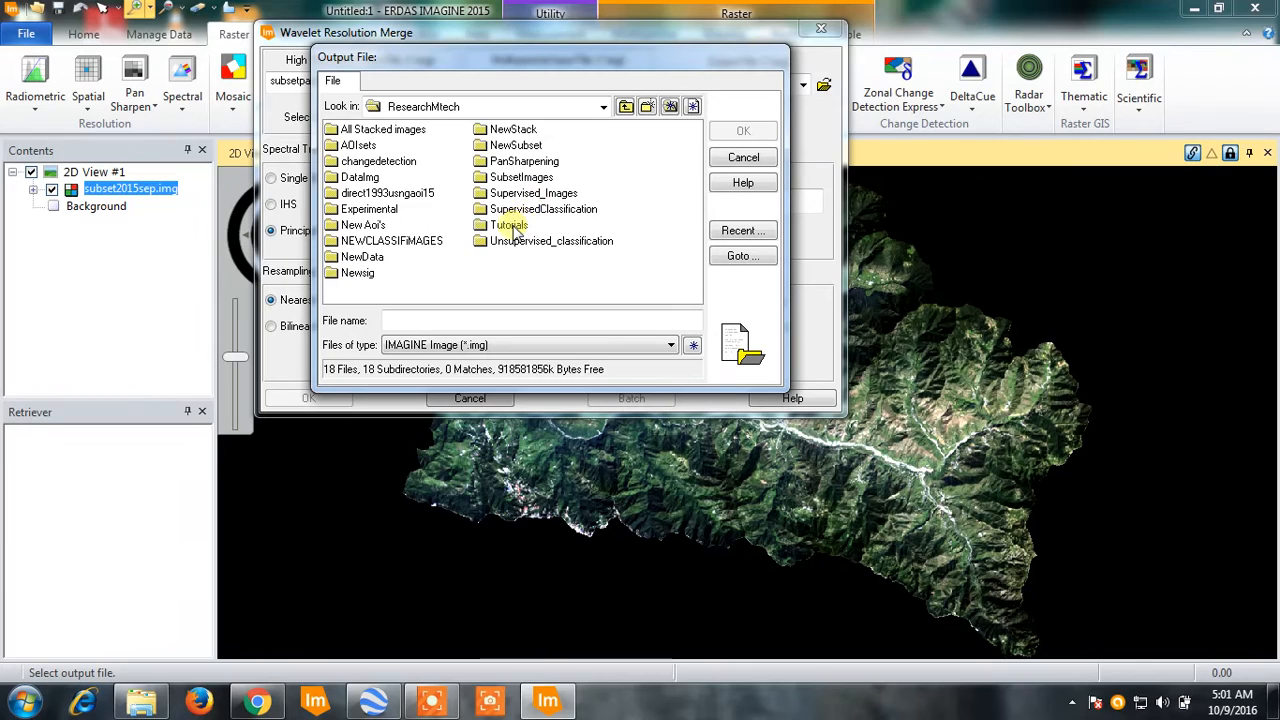
double_click(510, 225)
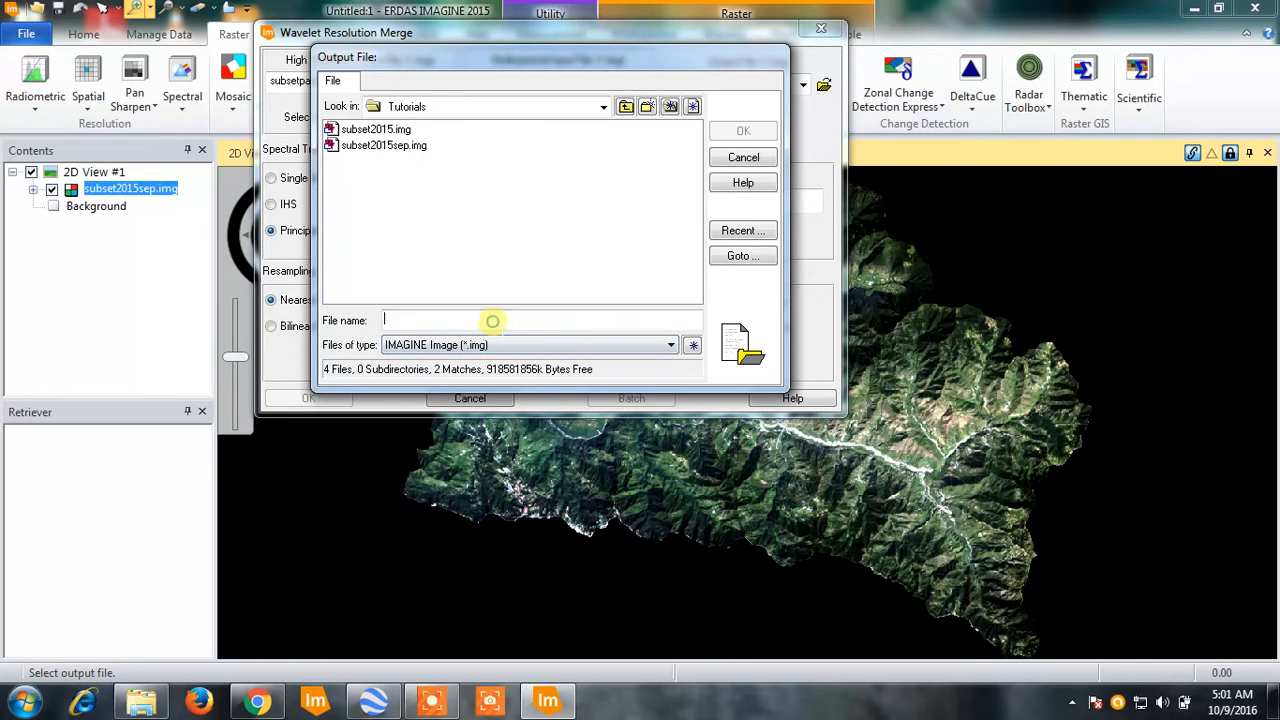
click(493, 321)
text(pansharpened2015)
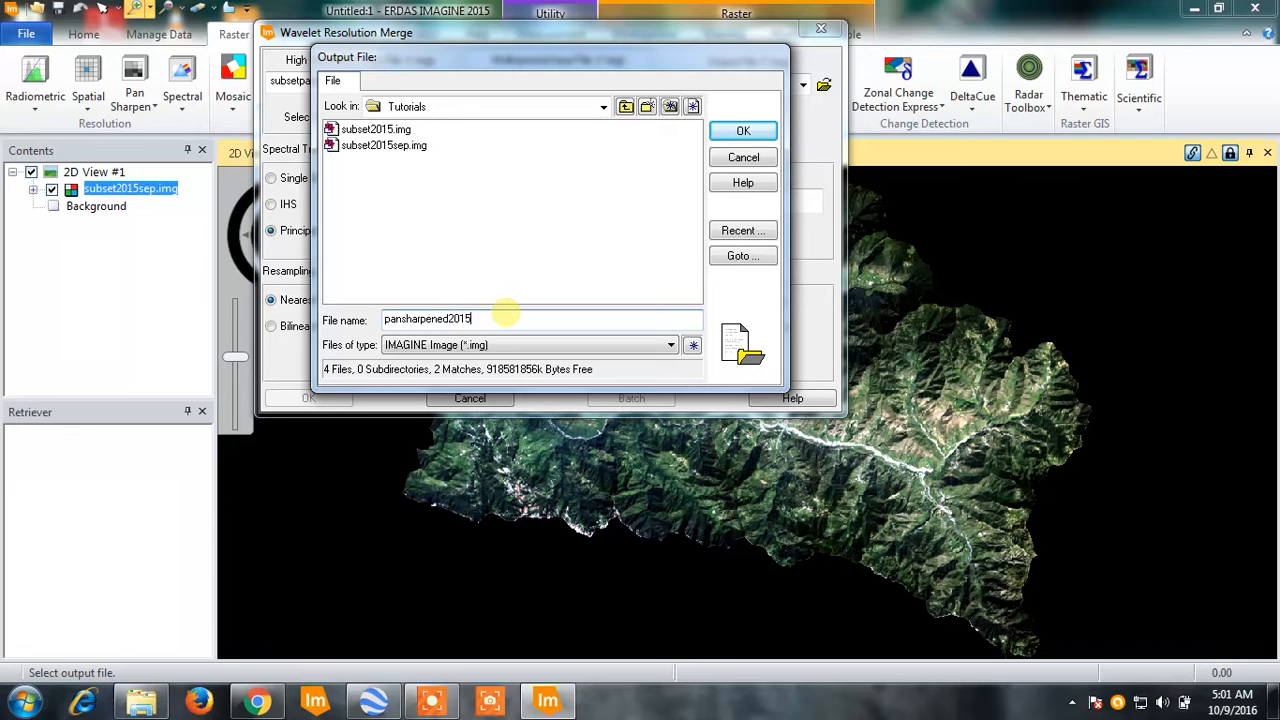
click(741, 133)
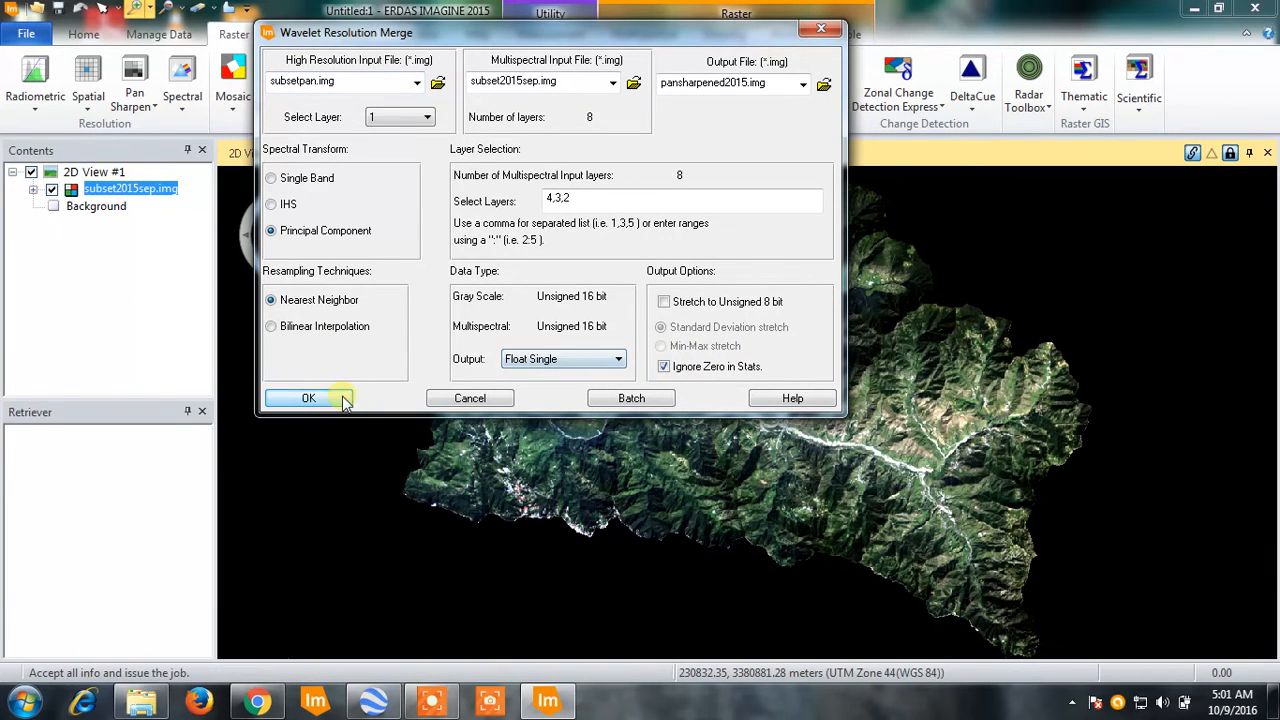
- Run the wavelet merge with zeros ignored in the statistics, and close the process list
click(309, 398)
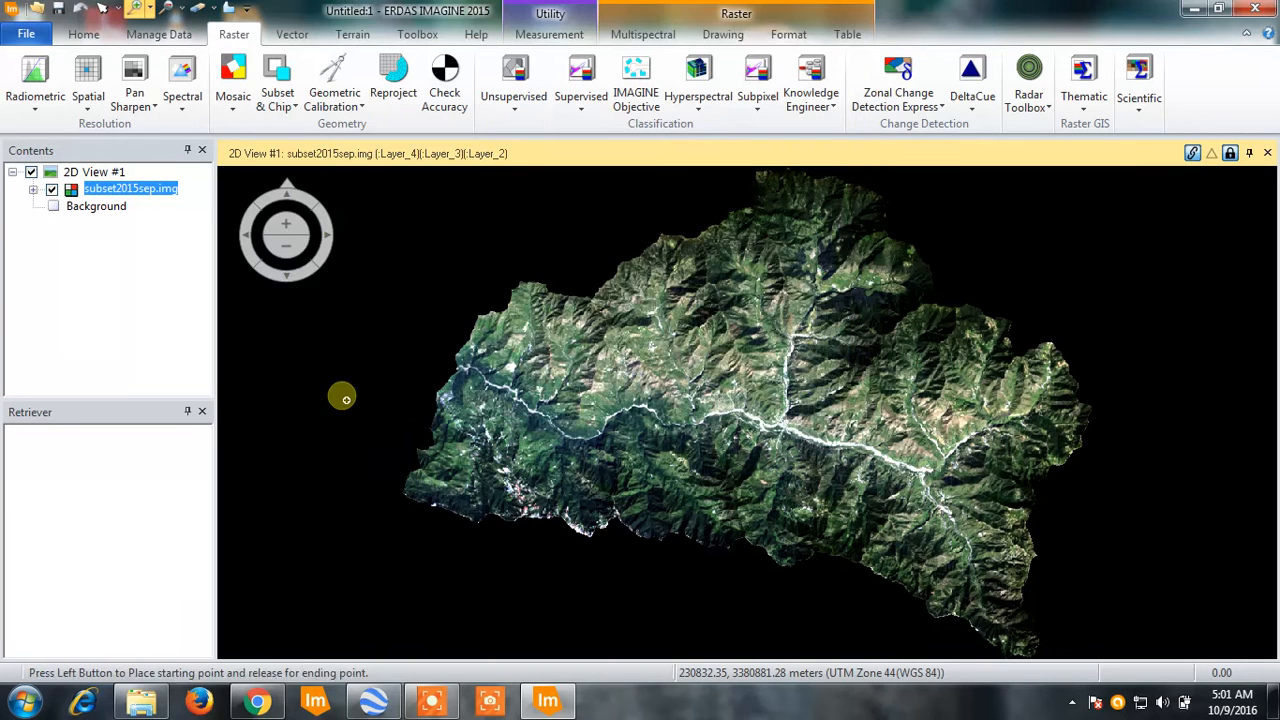
click(445, 705)
click(660, 671)
click(660, 671)
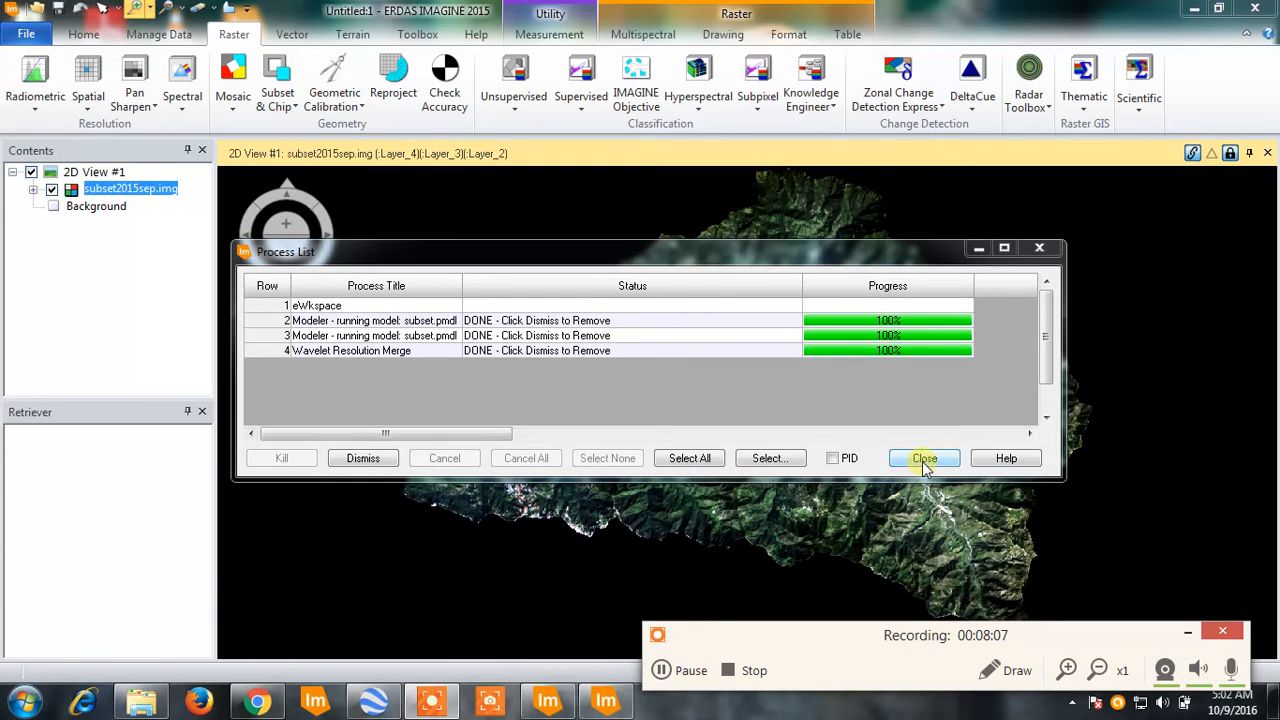
click(924, 459)
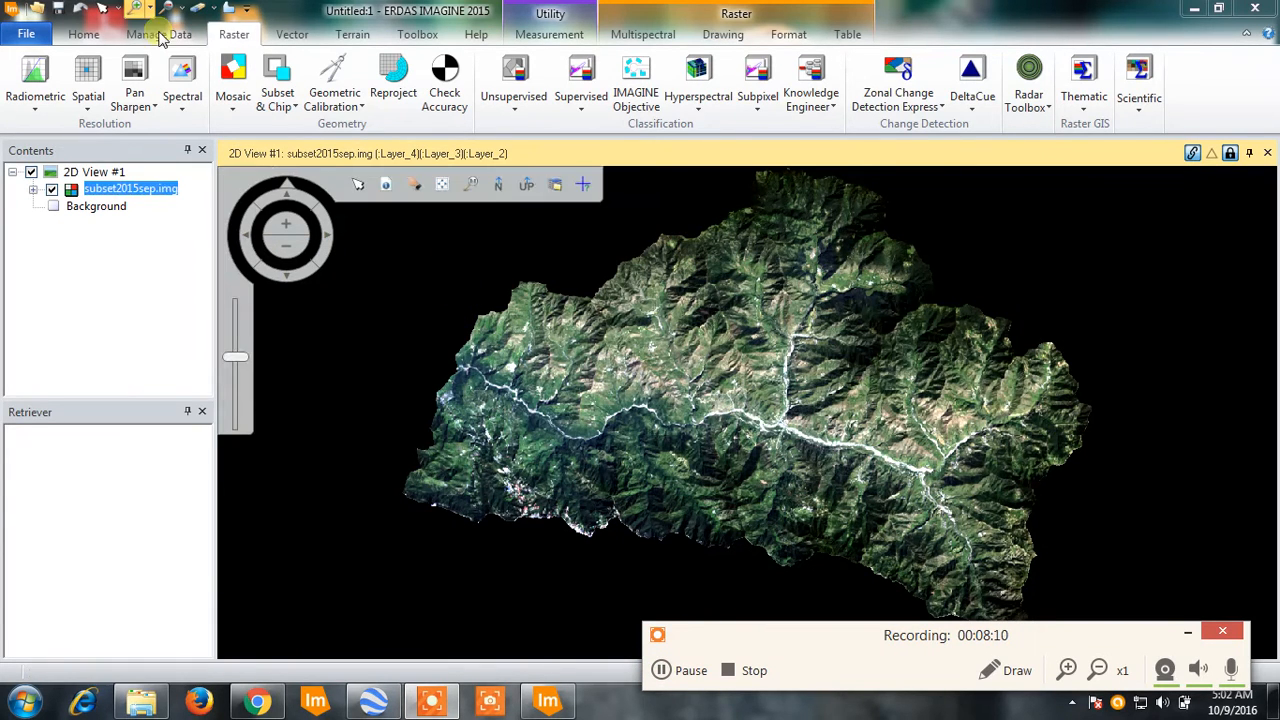
- Create a second 2D view beside the subset2015sep.img view
click(76, 34)
click(524, 100)
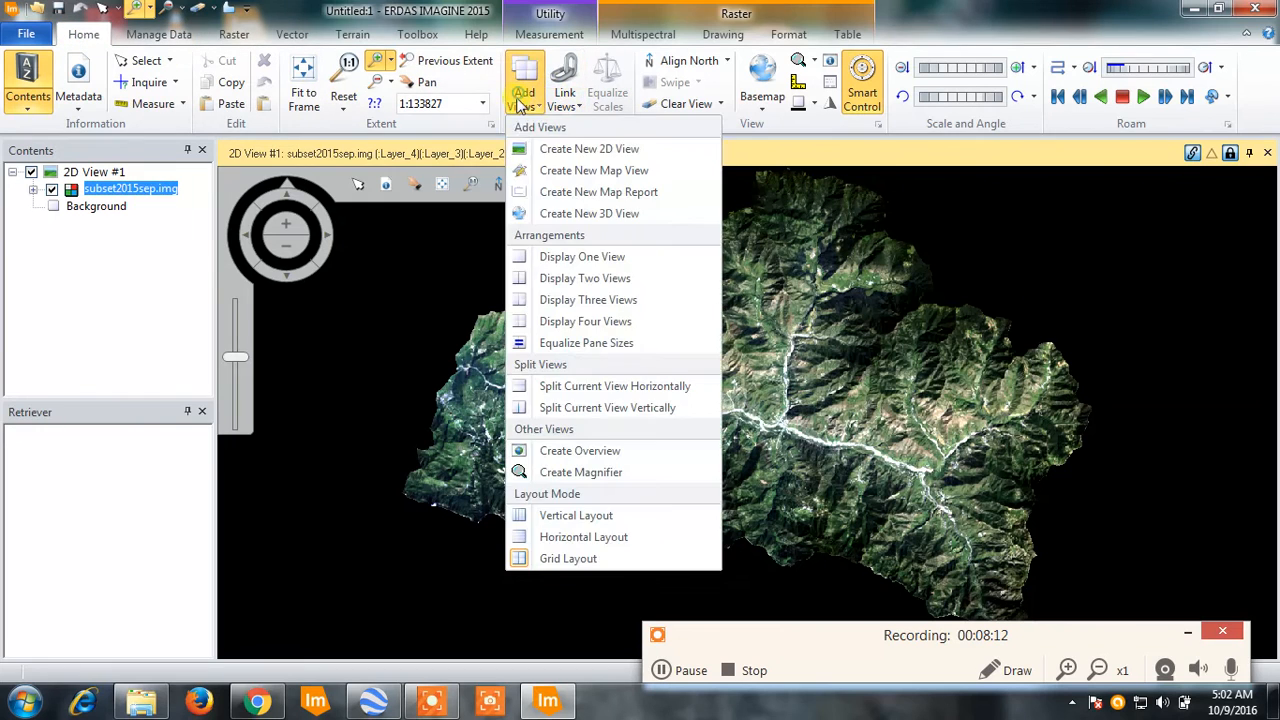
click(571, 129)
- Open the recently created pansharpened2015.img from the Tutorials folder as a raster layer in the empty second view
right_click(903, 289)
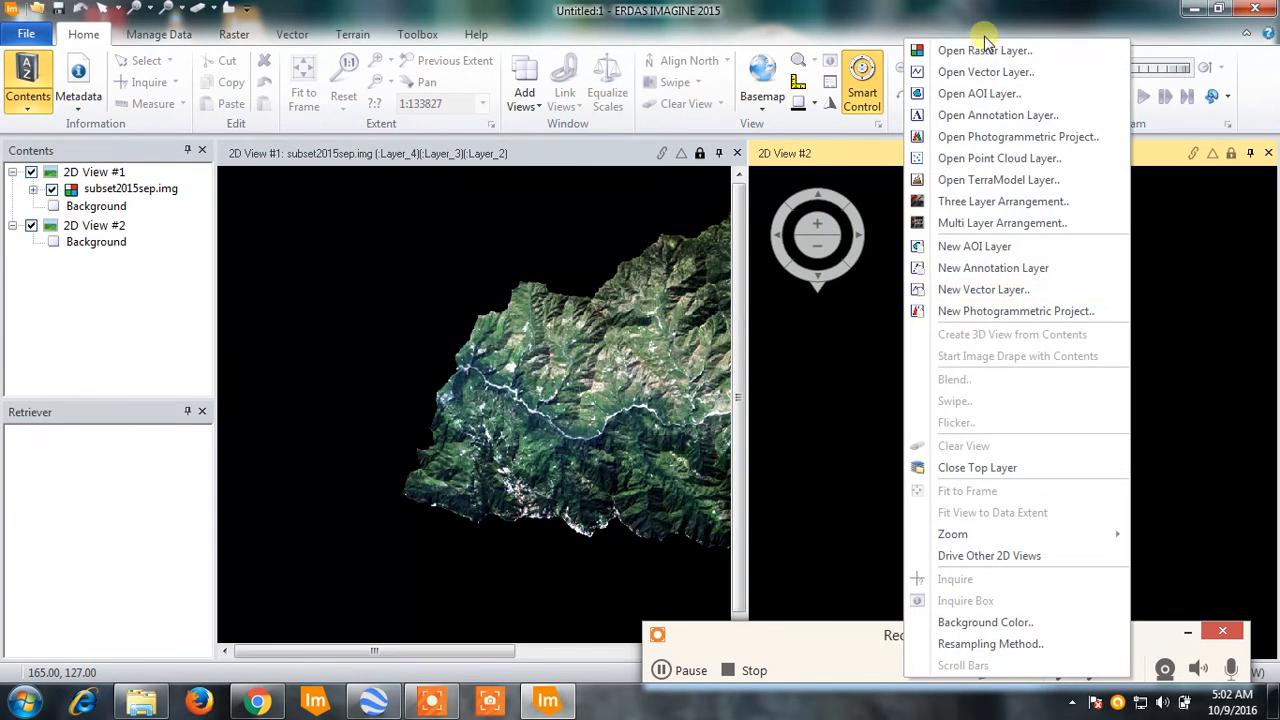
click(978, 46)
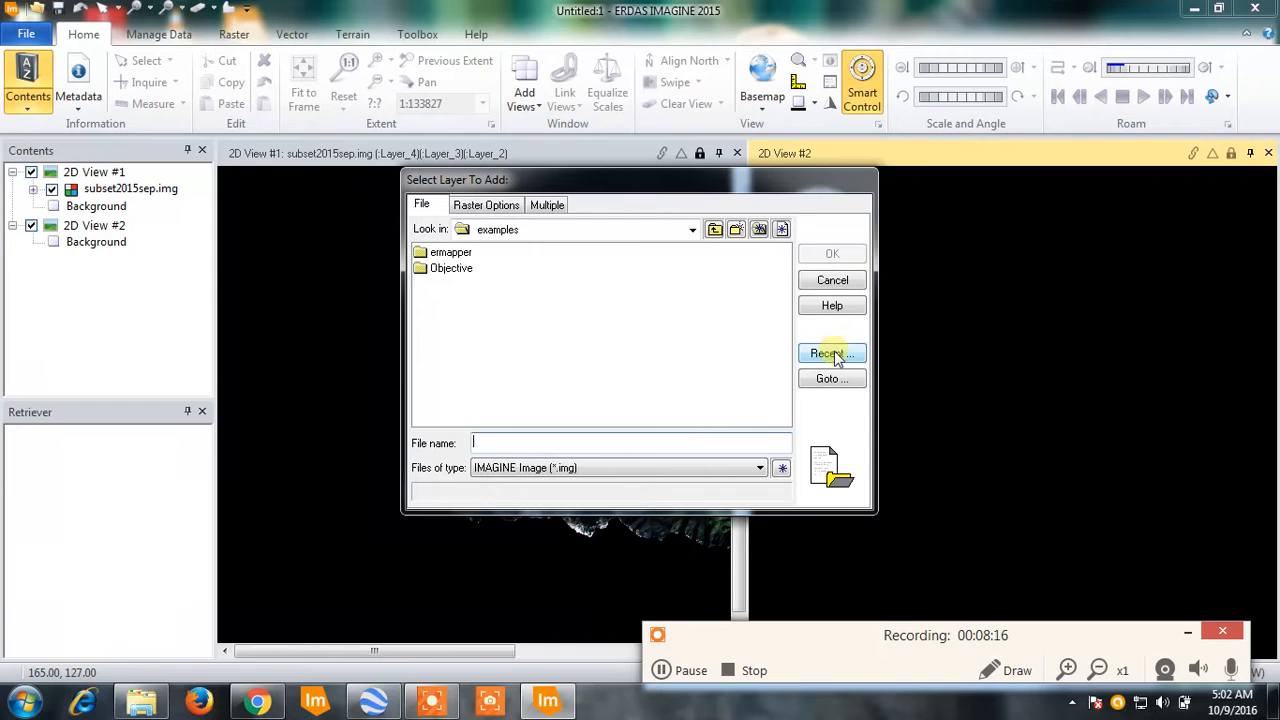
click(829, 354)
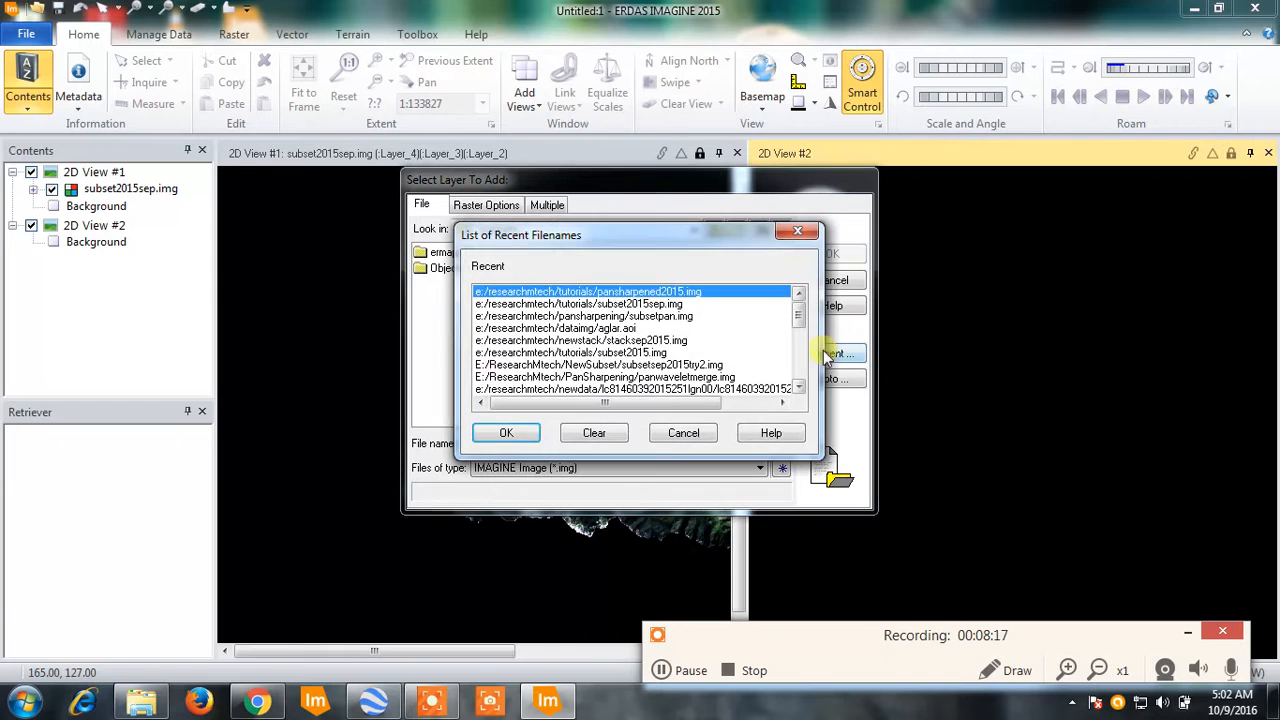
click(507, 433)
click(466, 252)
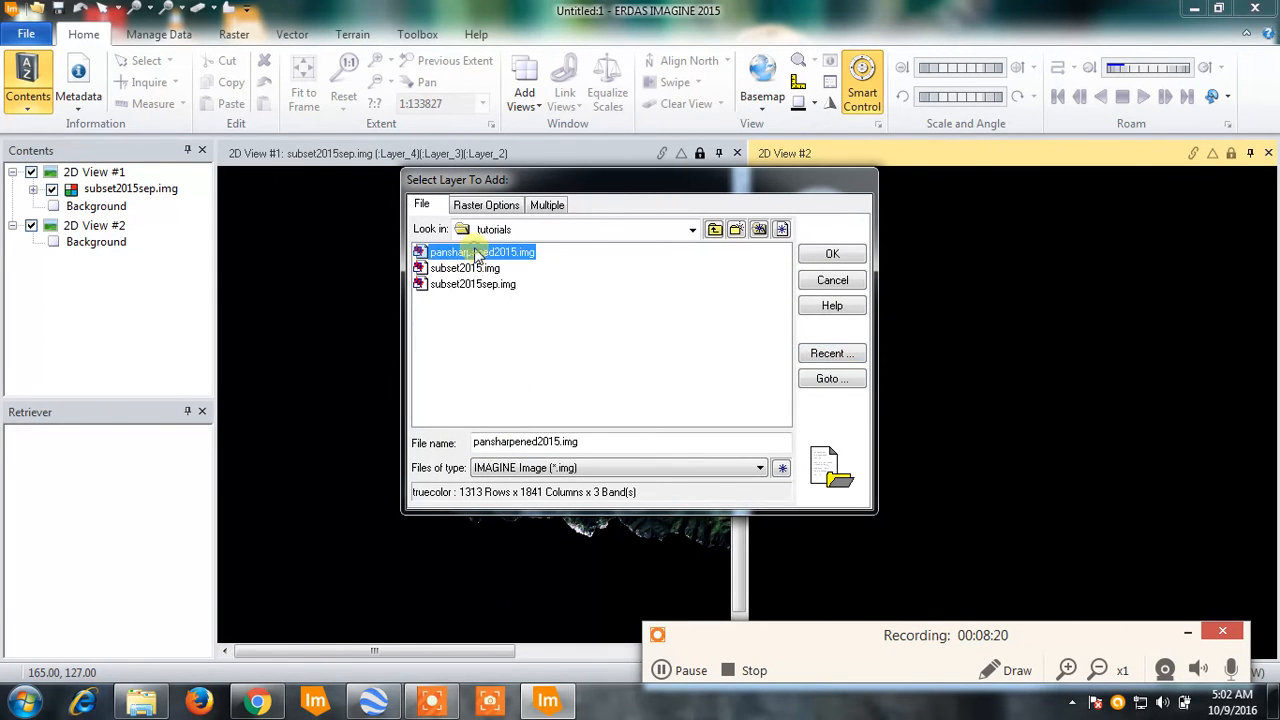
click(830, 254)
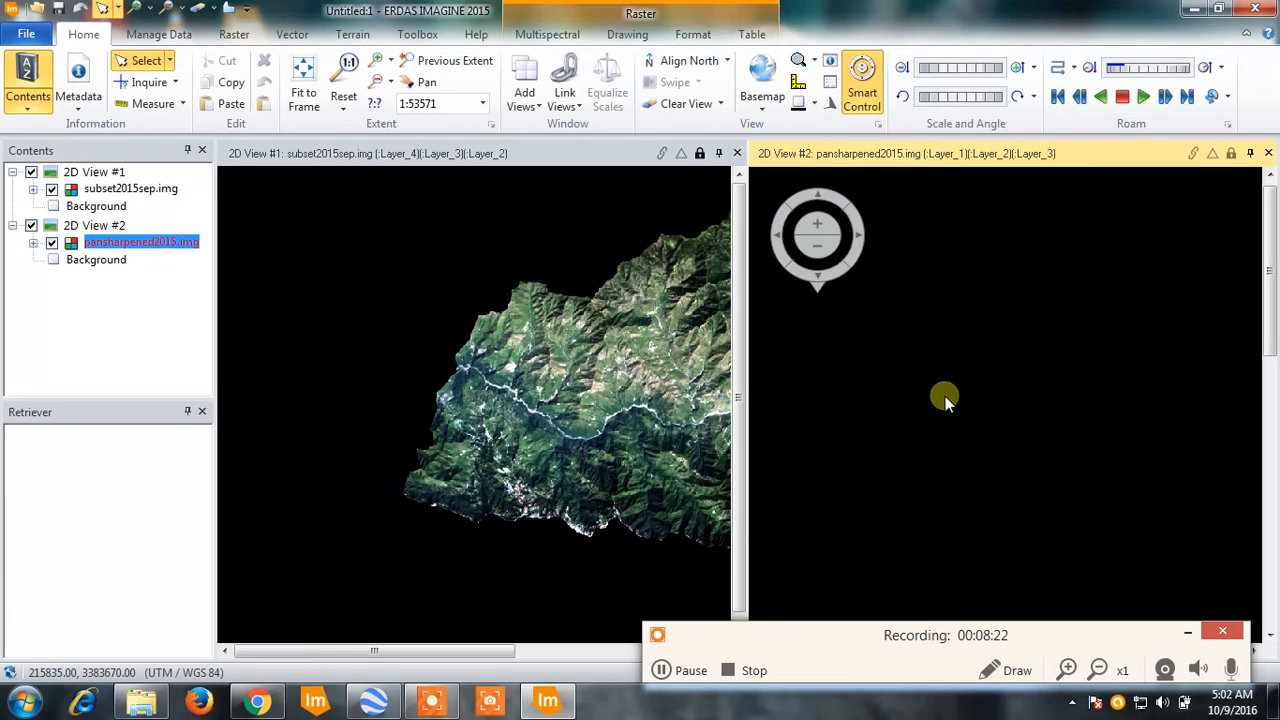
- Fit subset2015sep.img and pansharpened2015.img to their frames and link the two views
click(457, 200)
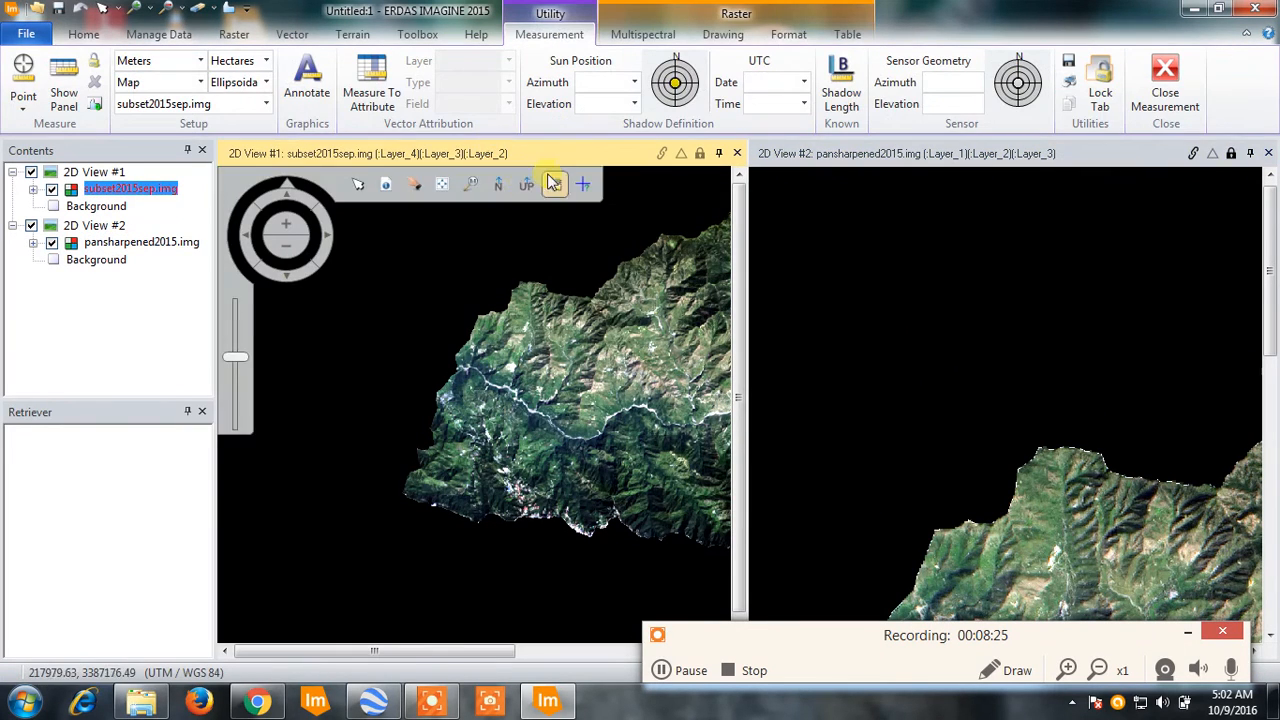
click(442, 184)
click(1168, 160)
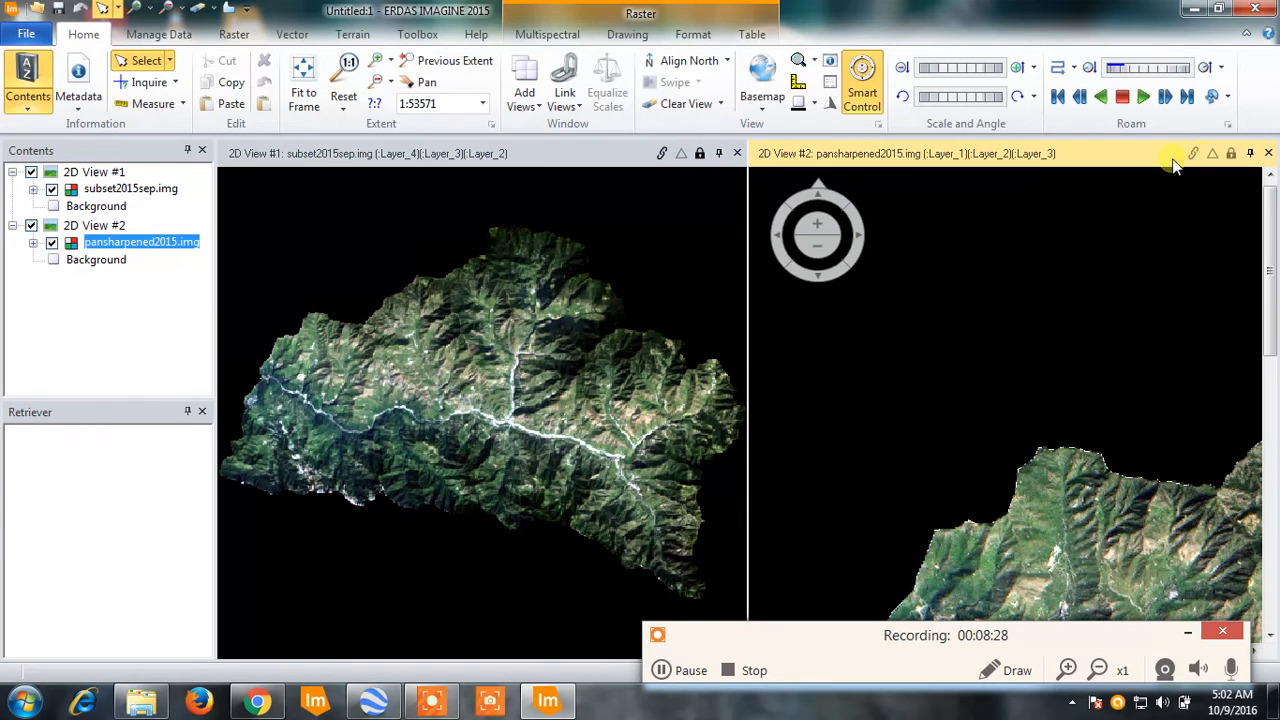
click(973, 186)
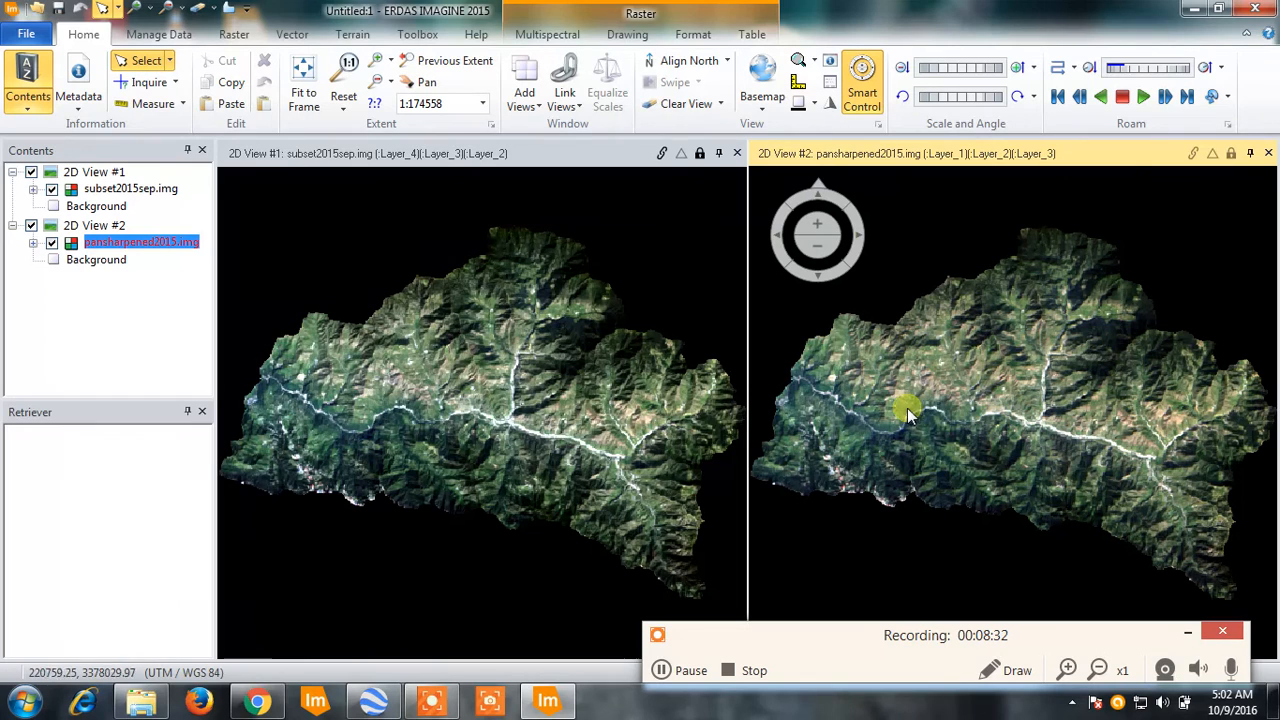
click(699, 155)
click(661, 155)
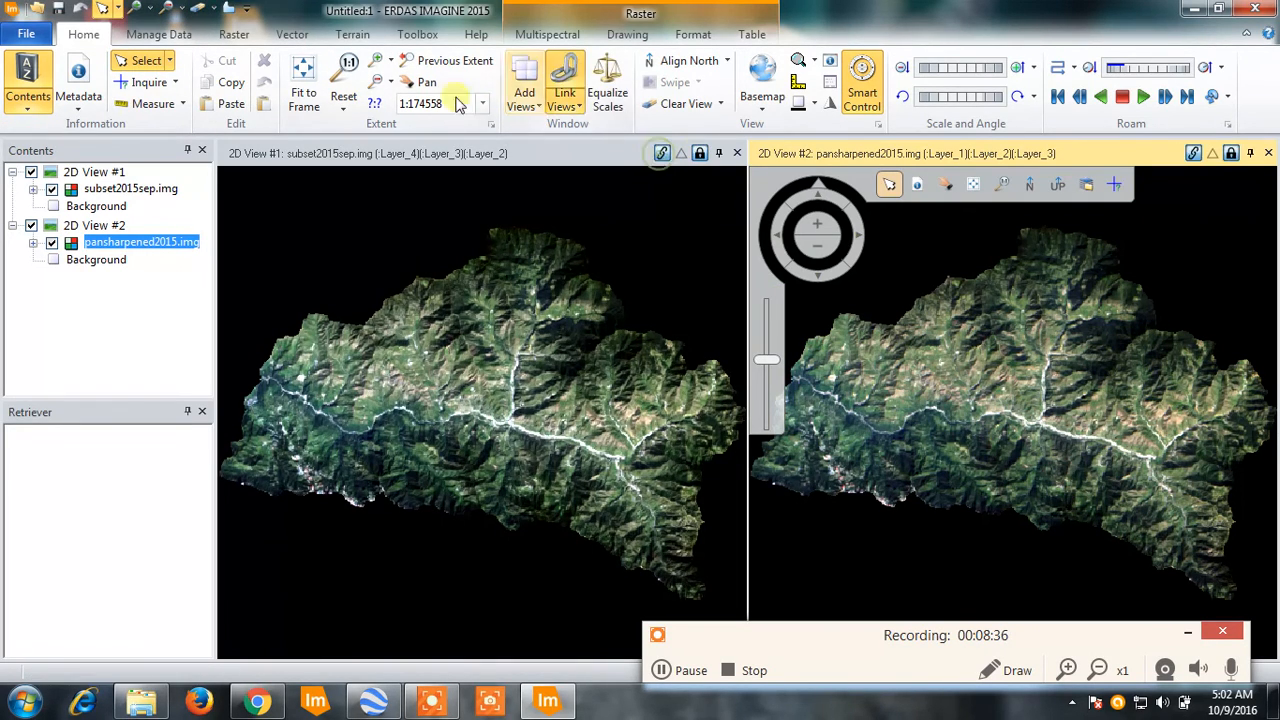
- Compare the pixel detail of the original and pan-sharpened images around the river bend, the southwestern settlement and the northern valley
click(139, 10)
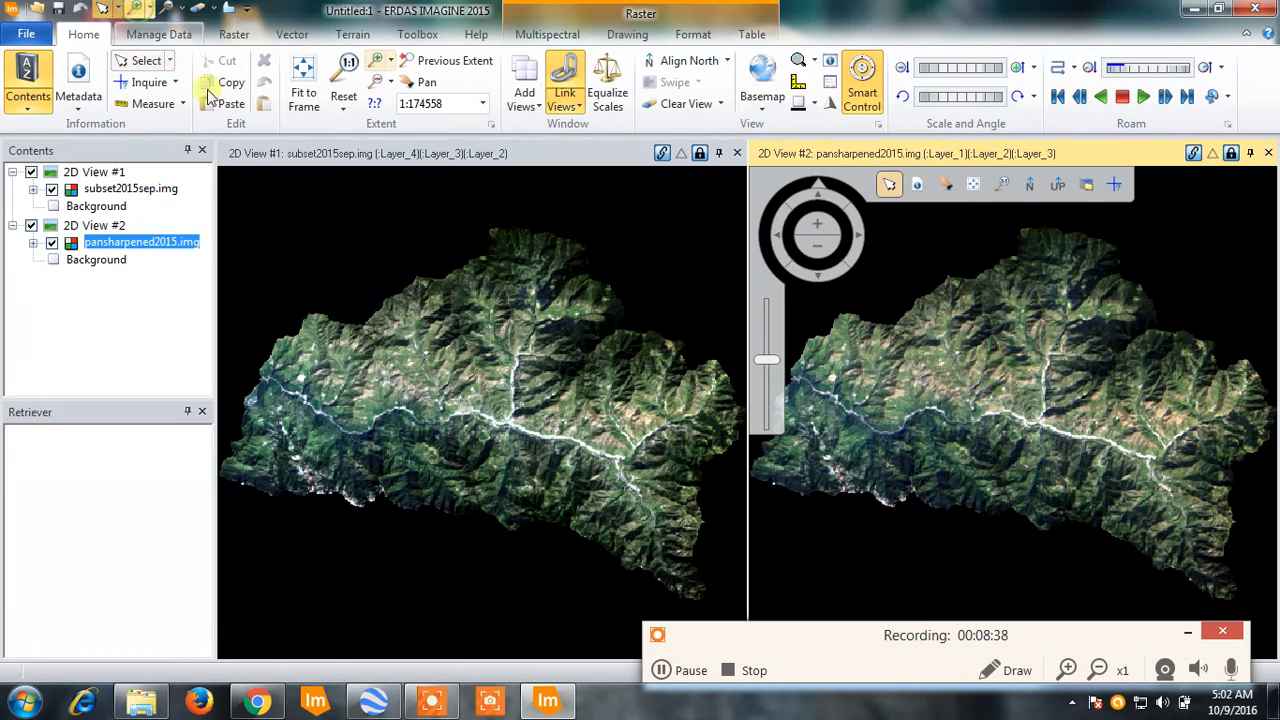
click(881, 407)
drag(881, 407, 907, 458)
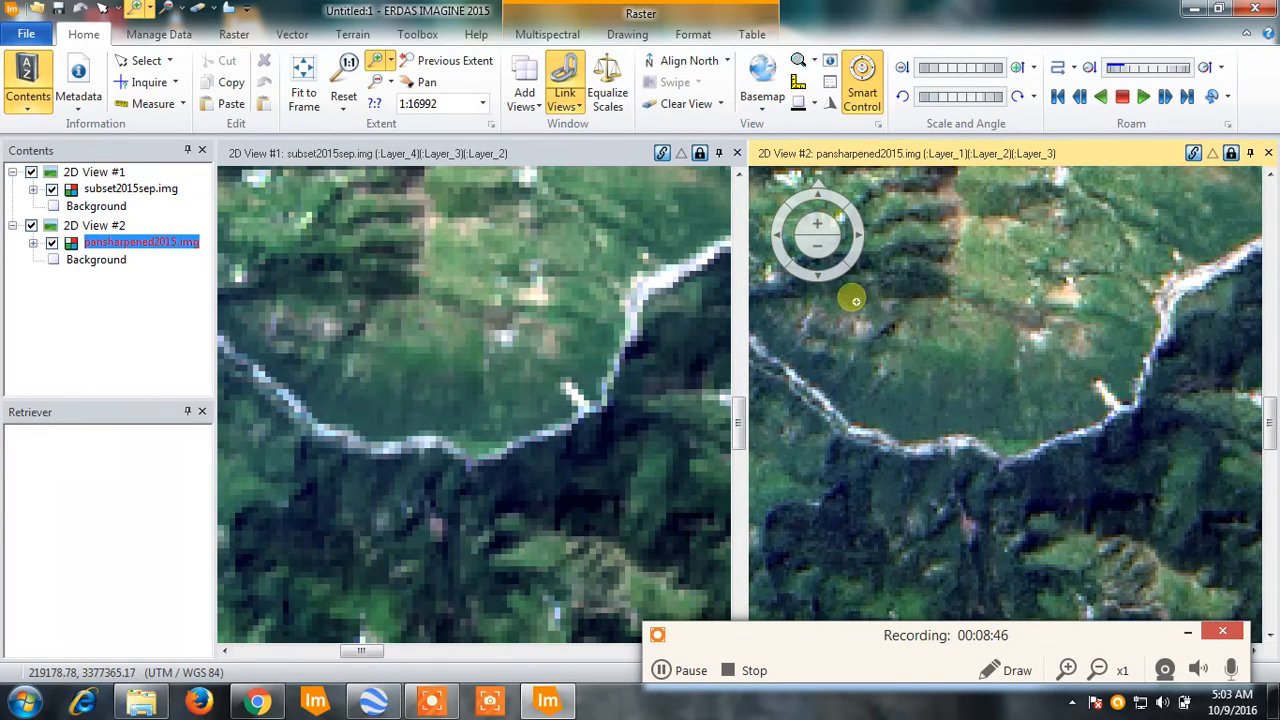
drag(966, 240, 1155, 419)
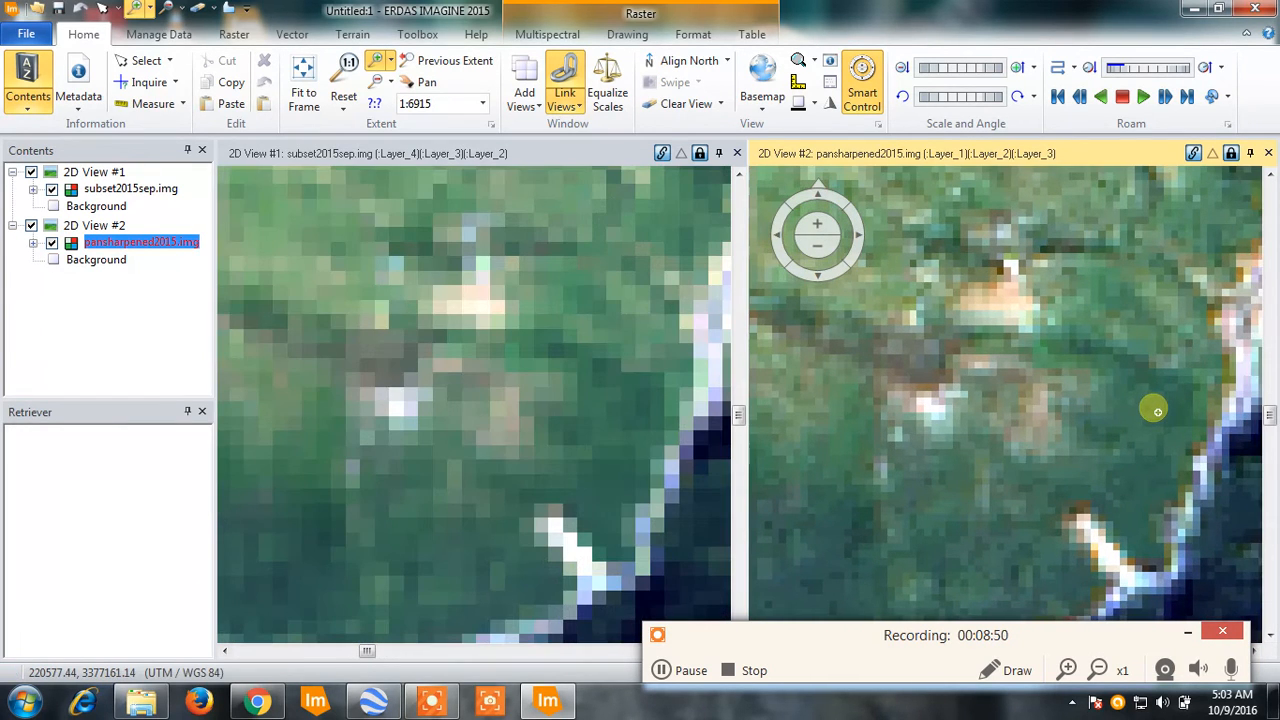
scroll(1072, 380, down, 10)
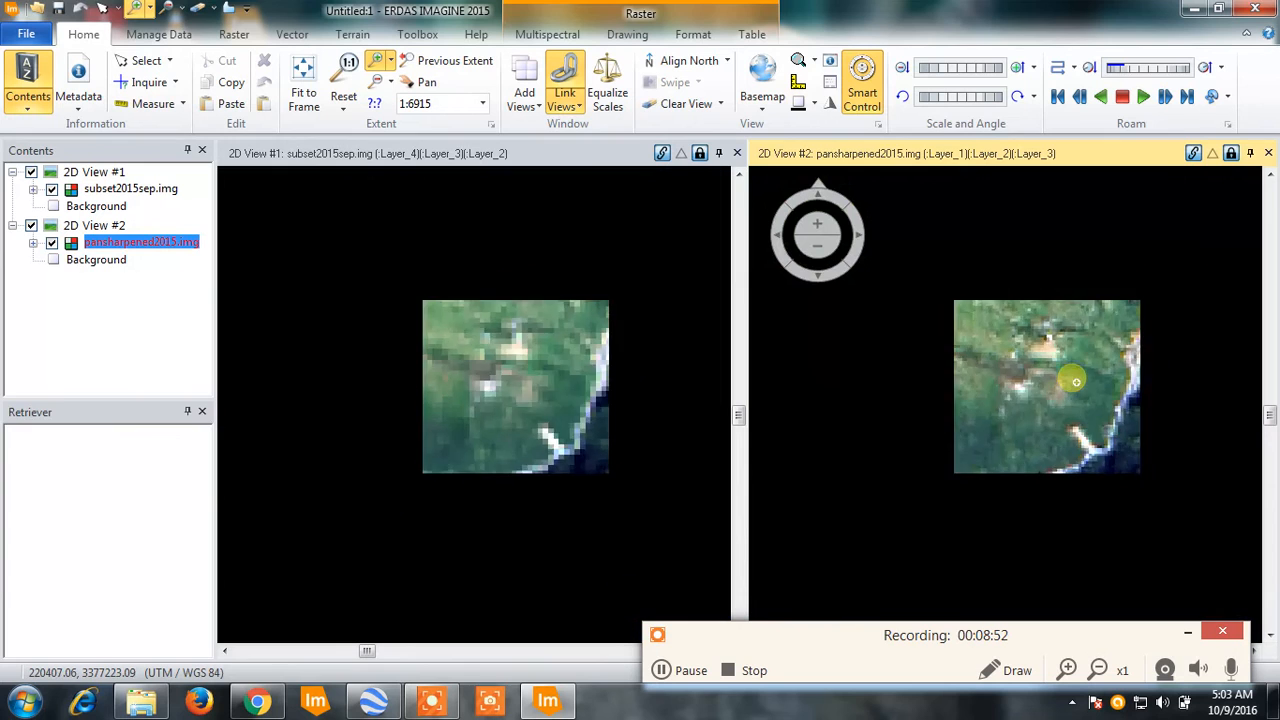
scroll(1075, 382, down, 2)
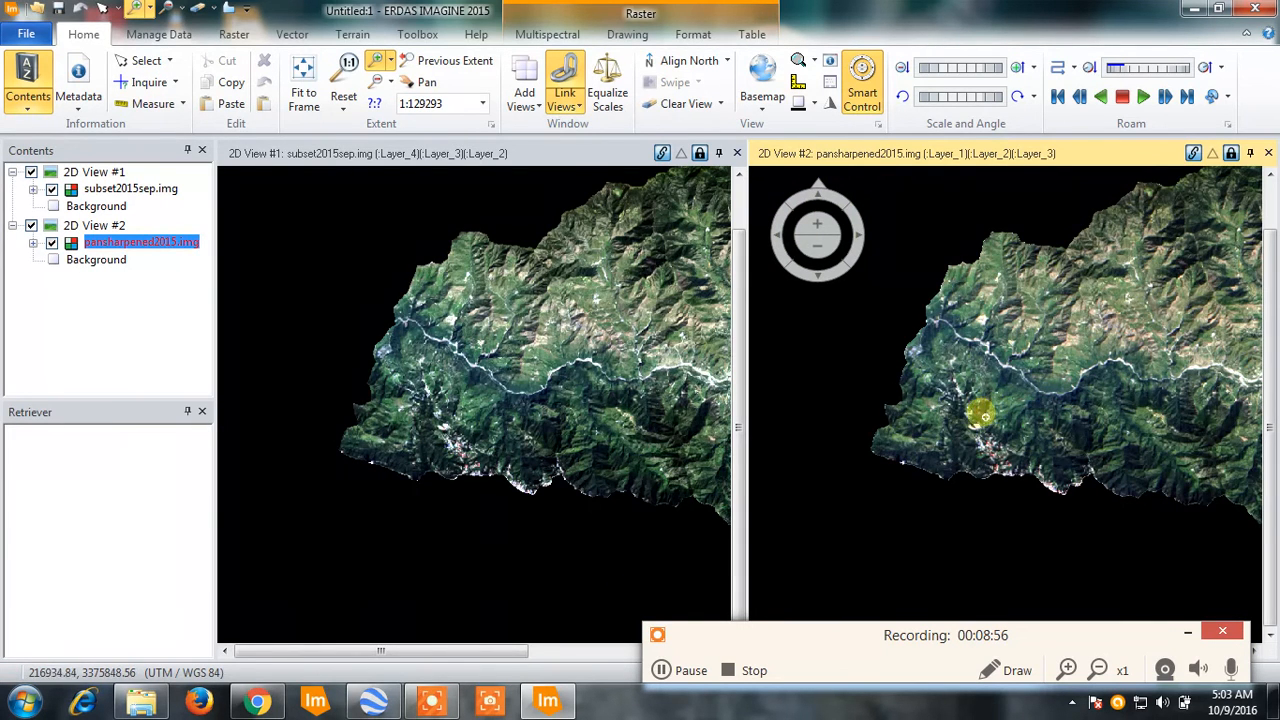
drag(943, 392, 1014, 469)
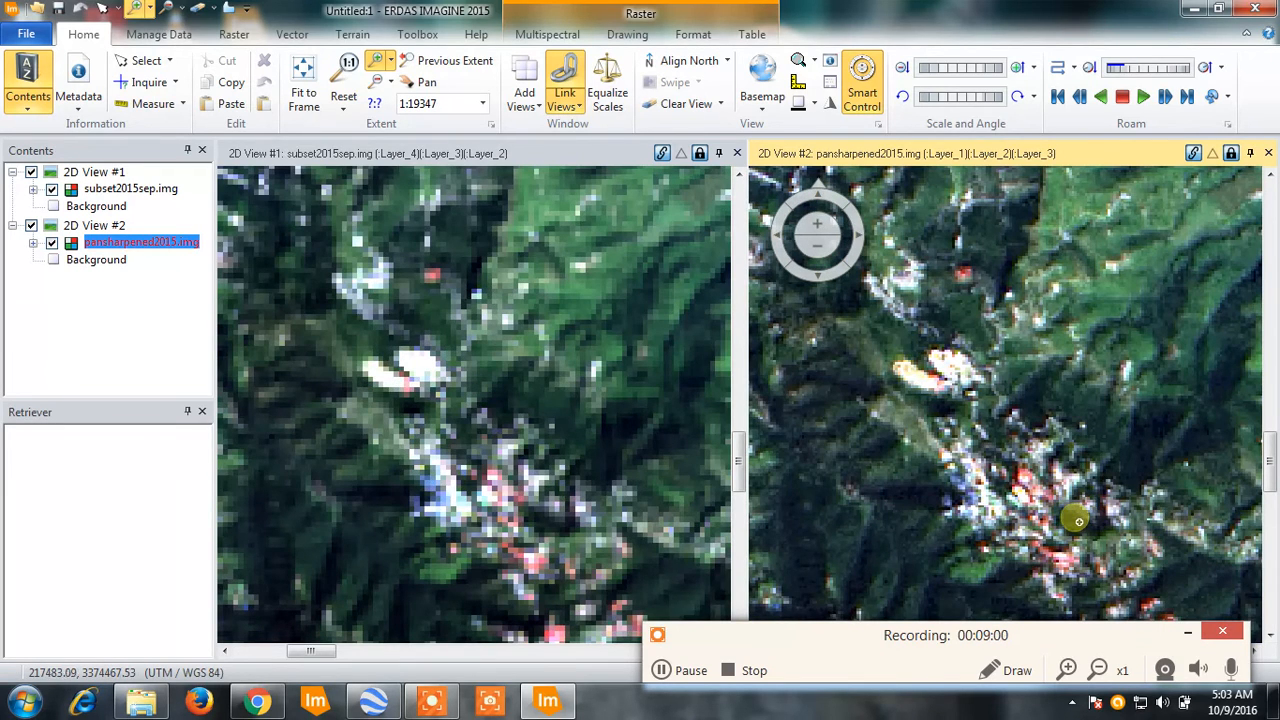
scroll(866, 472, down, 5)
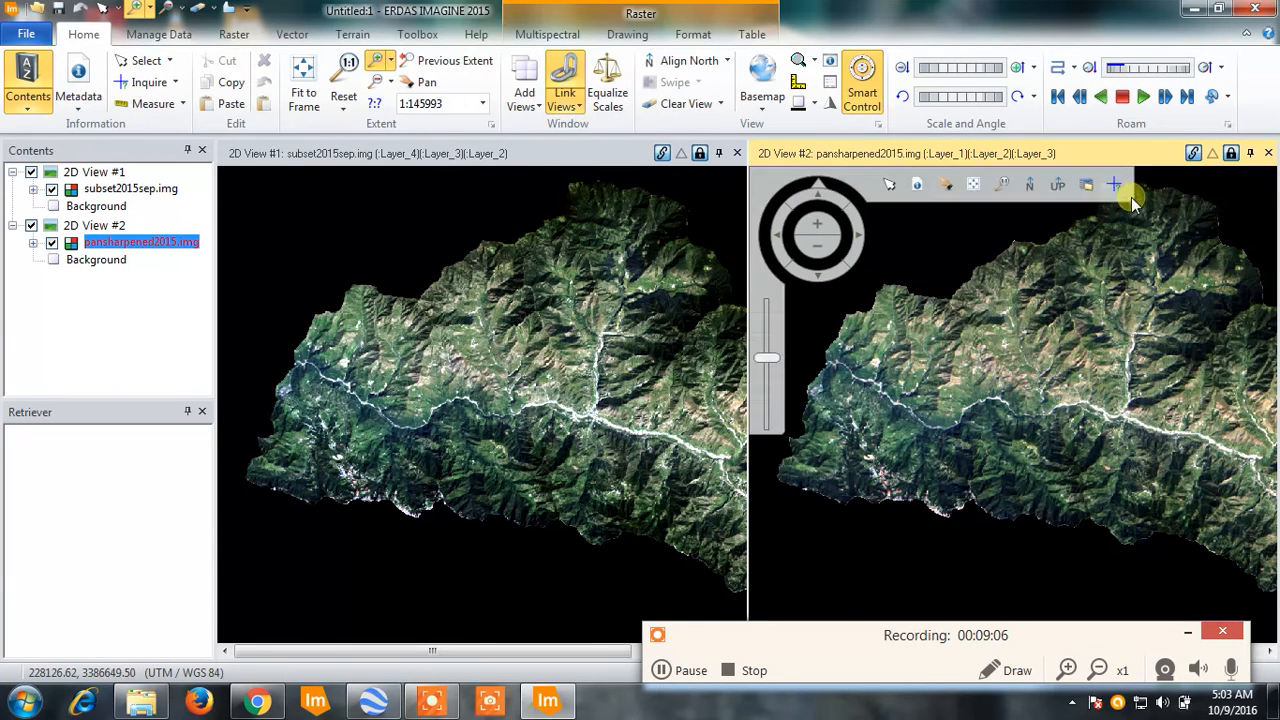
drag(1155, 221, 1200, 308)
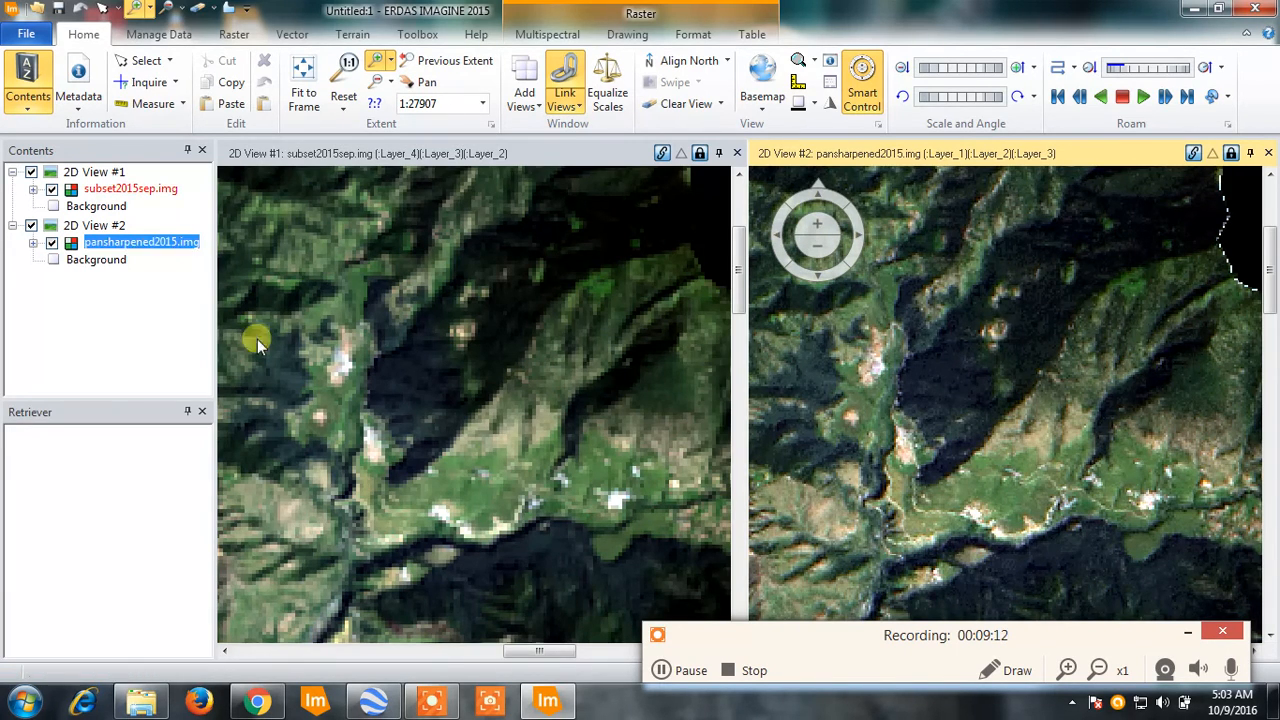
drag(911, 268, 1020, 369)
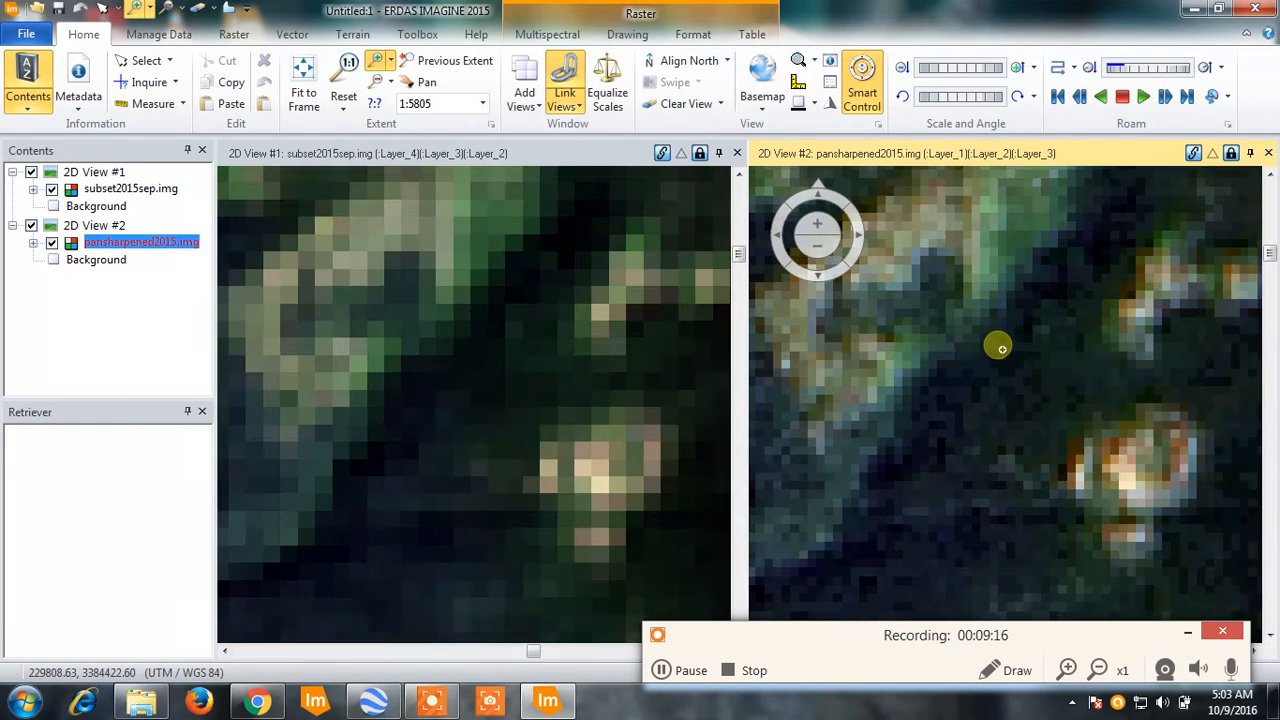
click(1093, 452)
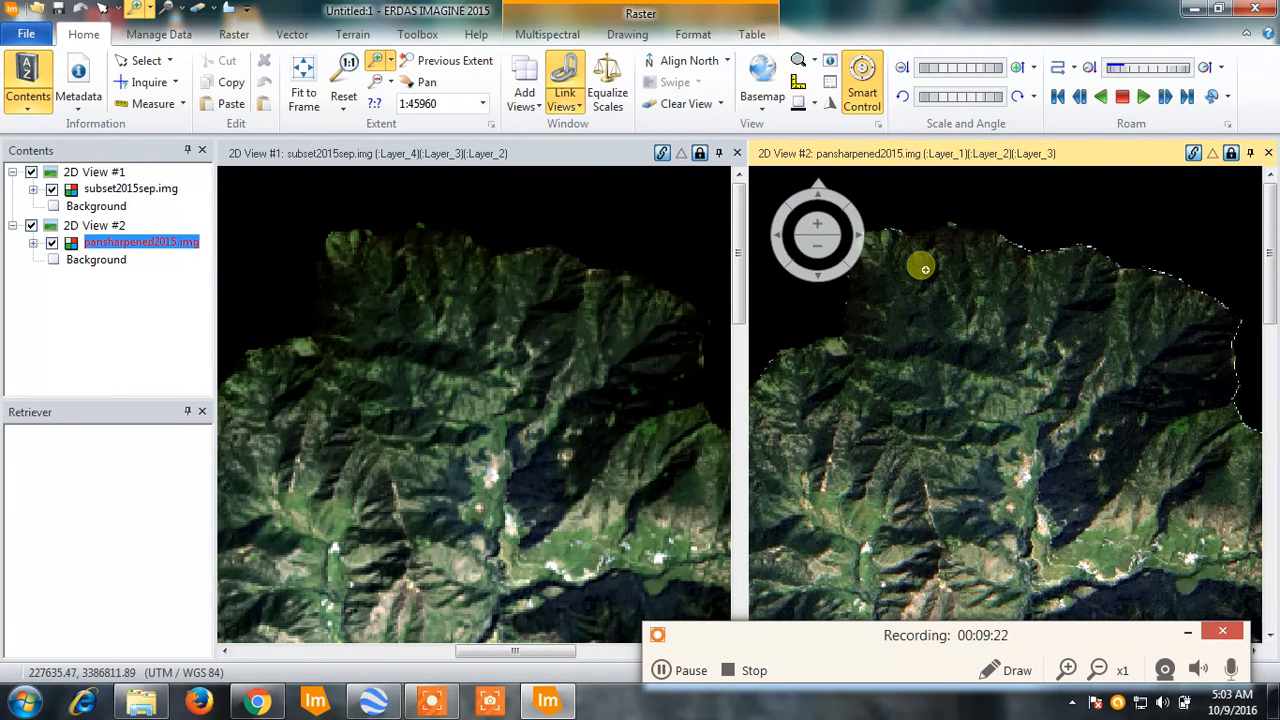
mouse_move(900, 188)
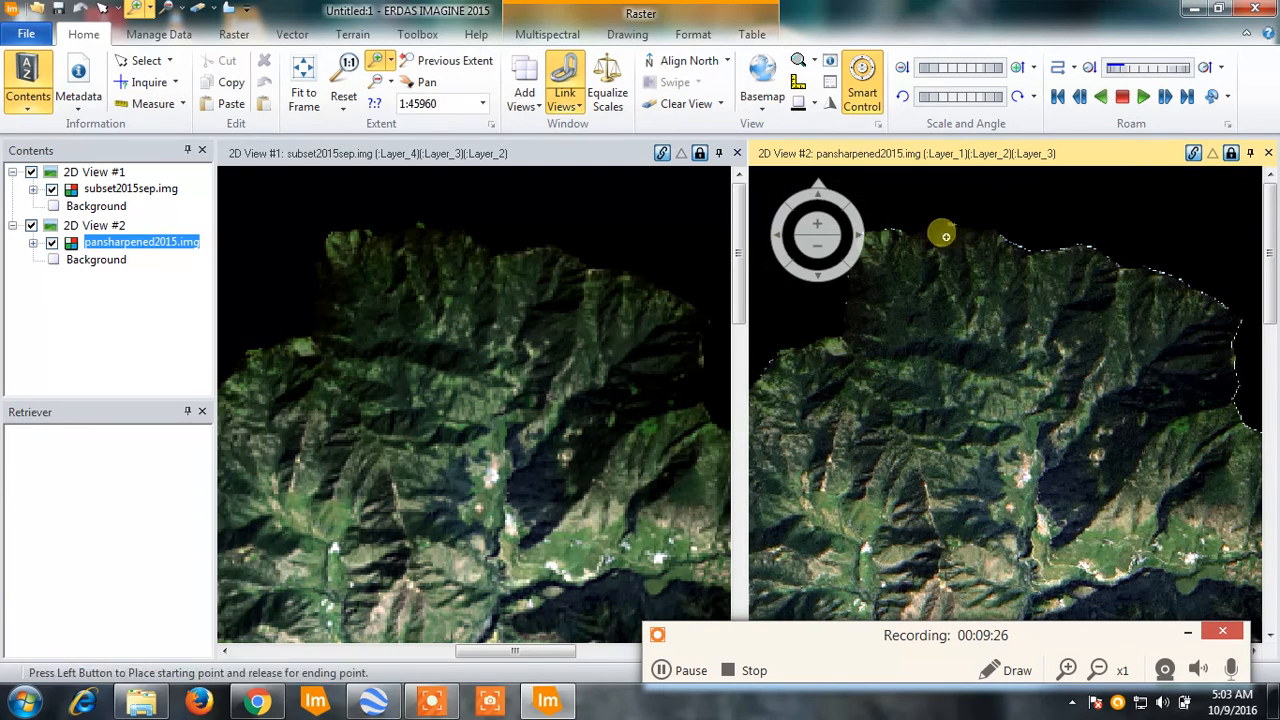
click(663, 671)
click(663, 671)
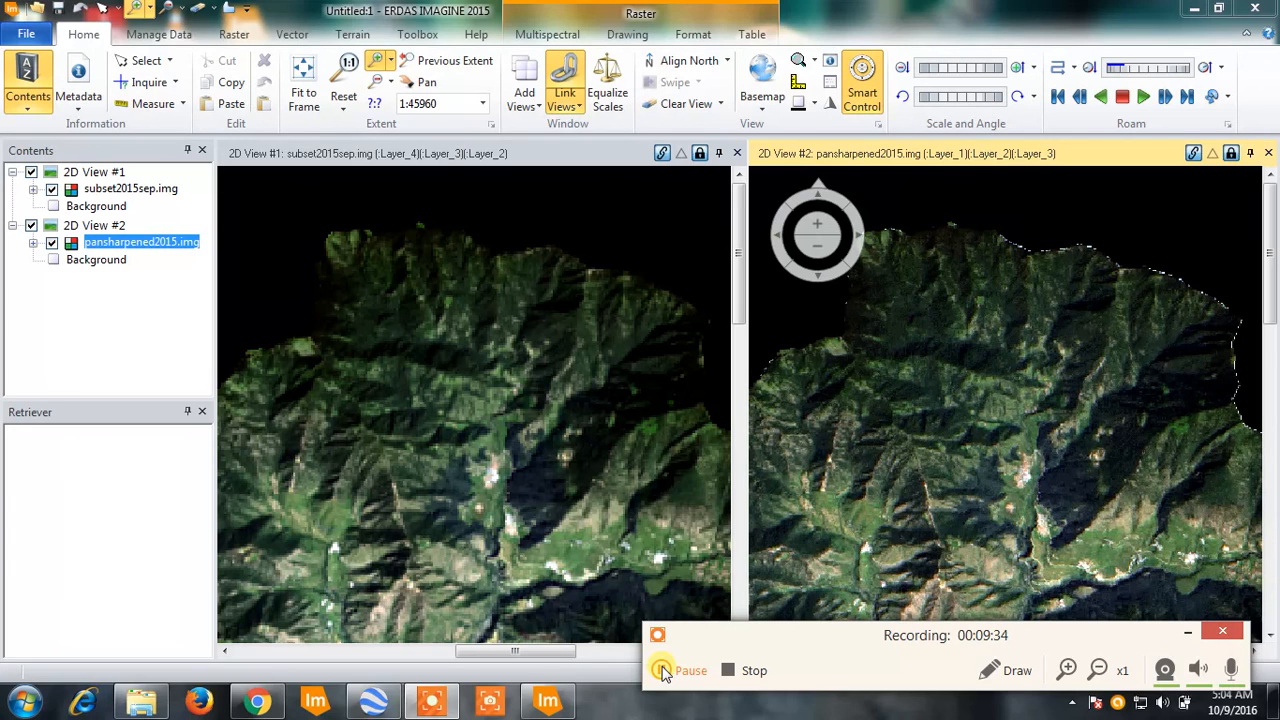
click(663, 671)
click(663, 671)
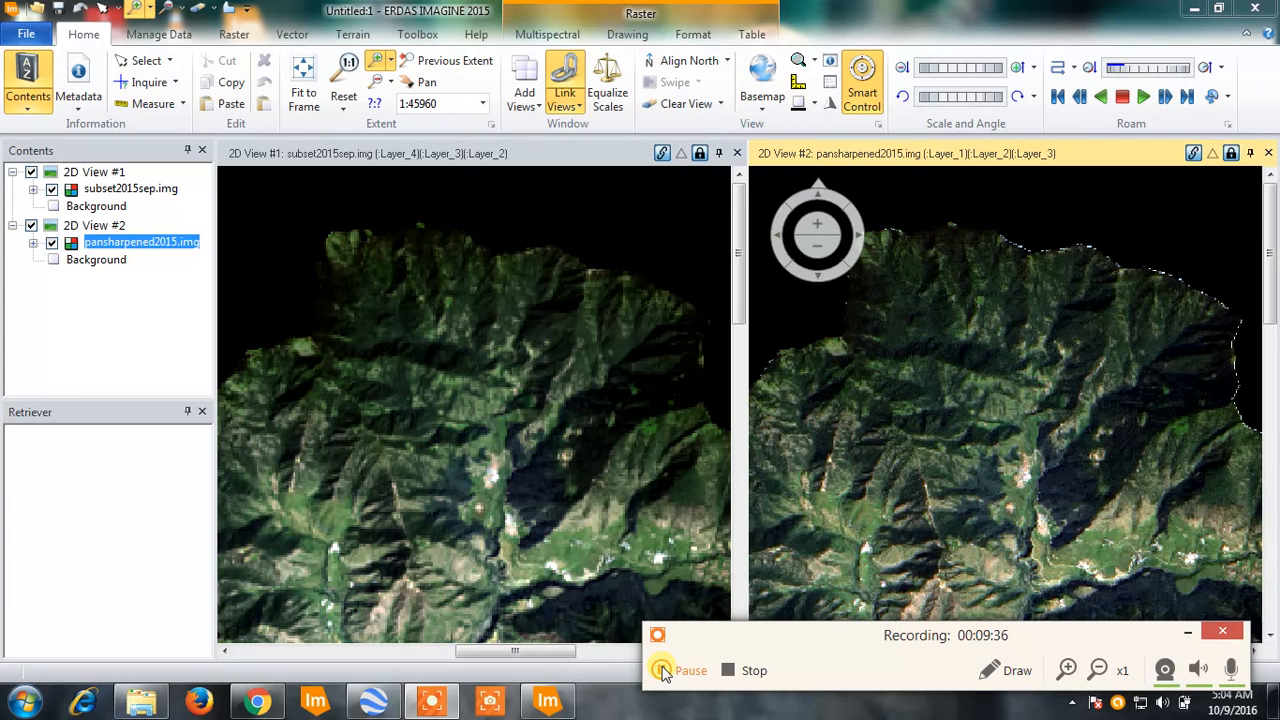